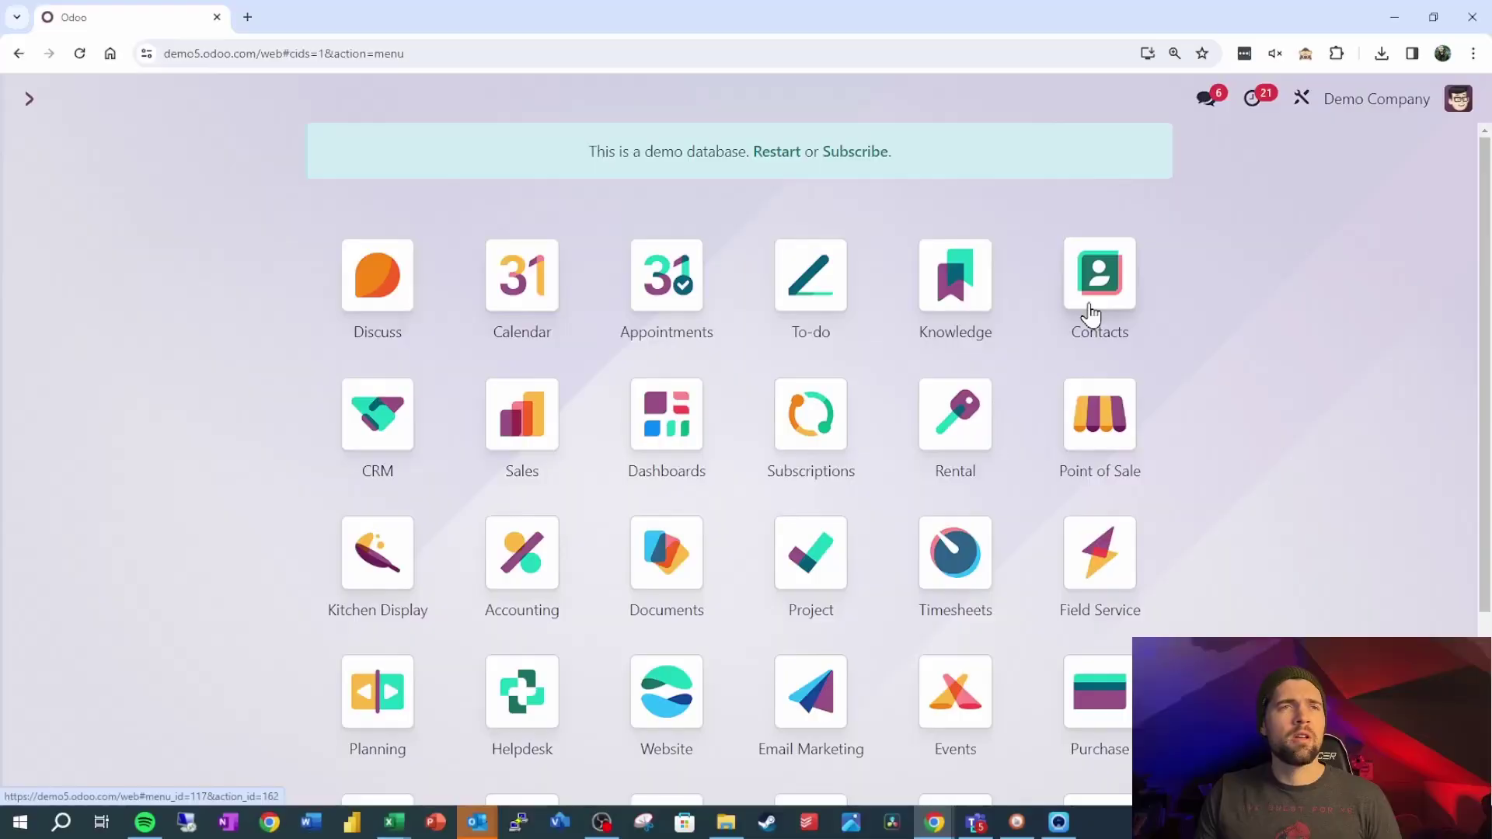
Open Contacts in list view and select all 67 contact records
{"action": "left_click", "coordinate": [1091, 311]}
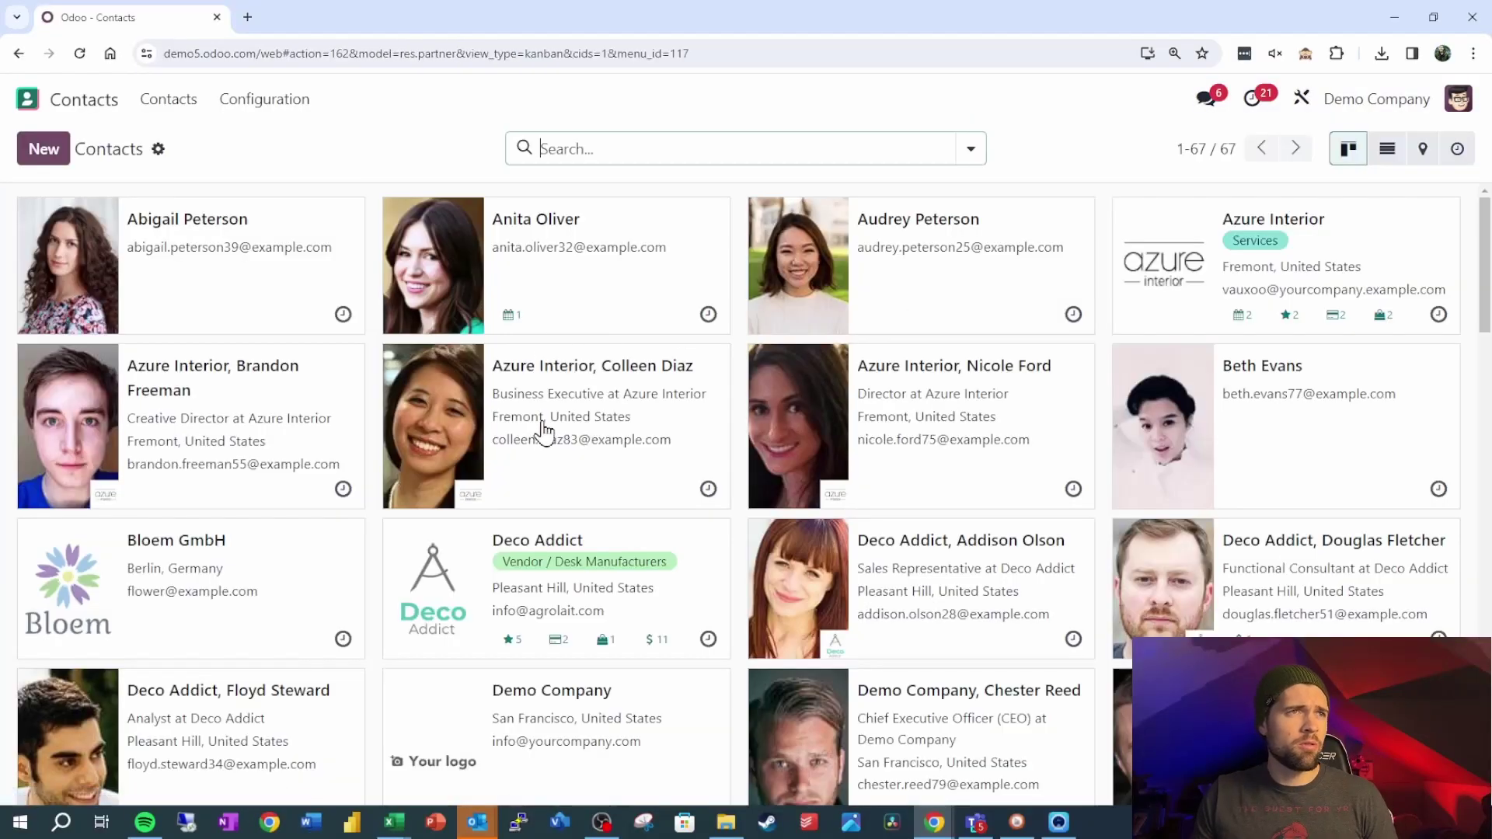
{"action": "left_click", "coordinate": [1387, 149]}
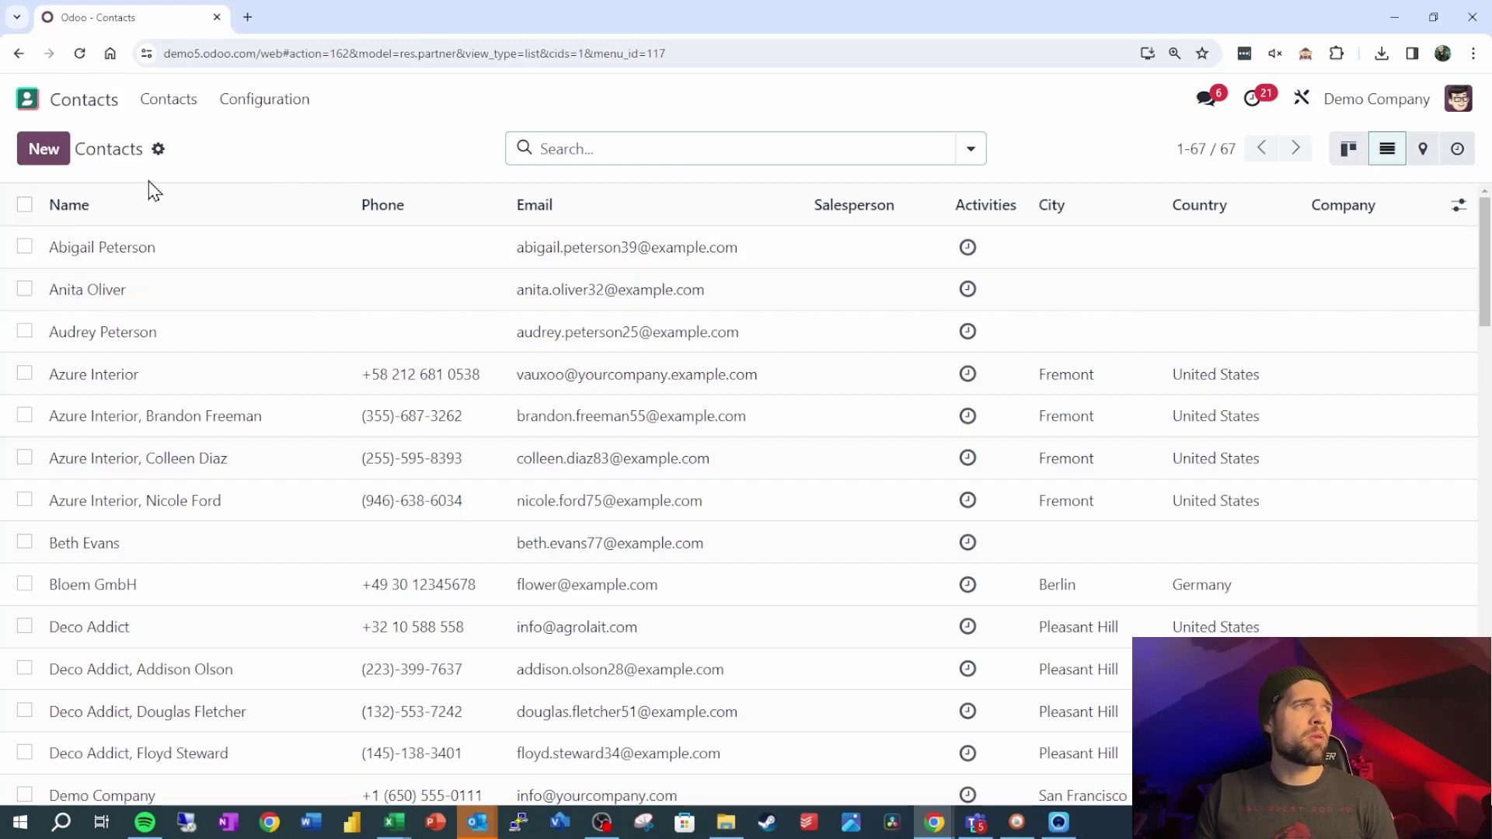
{"action": "left_click", "coordinate": [25, 205]}
Start an export of the selected contacts and clear all preset export fields
{"action": "left_click", "coordinate": [804, 148]}
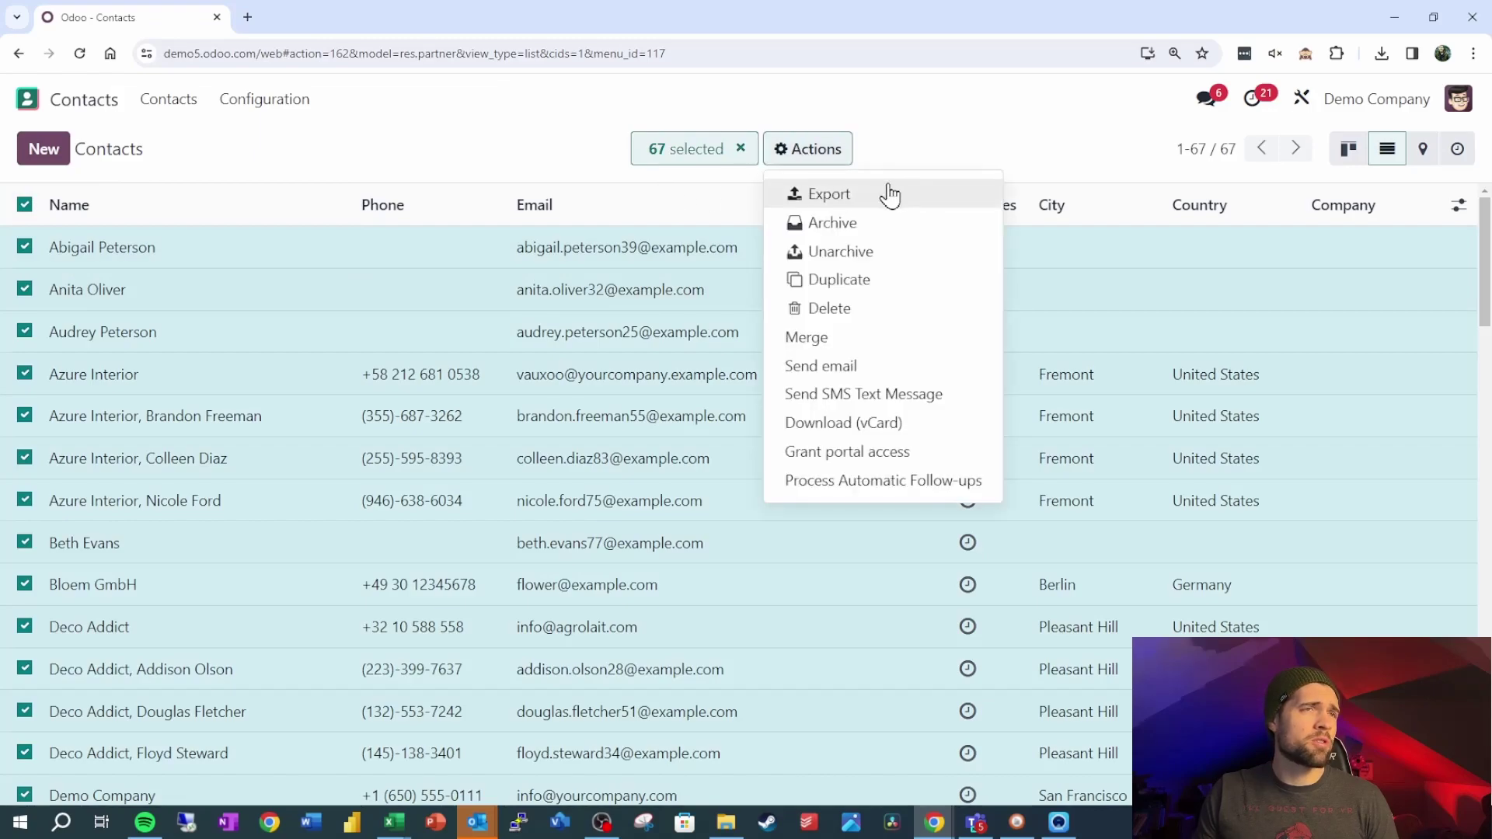
{"action": "left_click", "coordinate": [820, 196]}
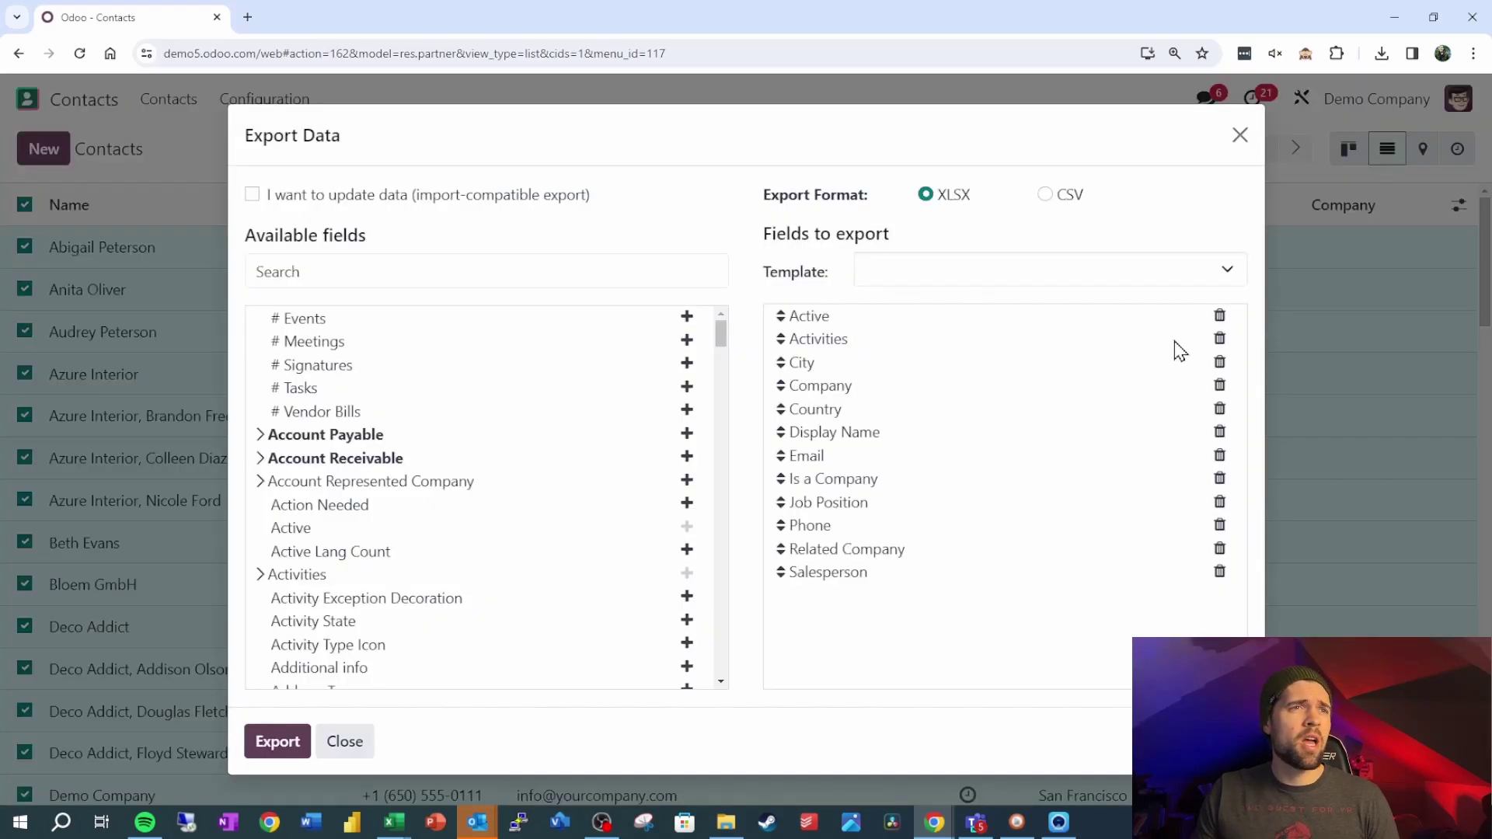
{"action": "left_click", "coordinate": [1220, 317]}
{"action": "left_click", "coordinate": [1221, 317]}
{"action": "left_click", "coordinate": [1221, 318]}
{"action": "left_click", "coordinate": [1220, 317]}
{"action": "left_click", "coordinate": [1220, 317]}
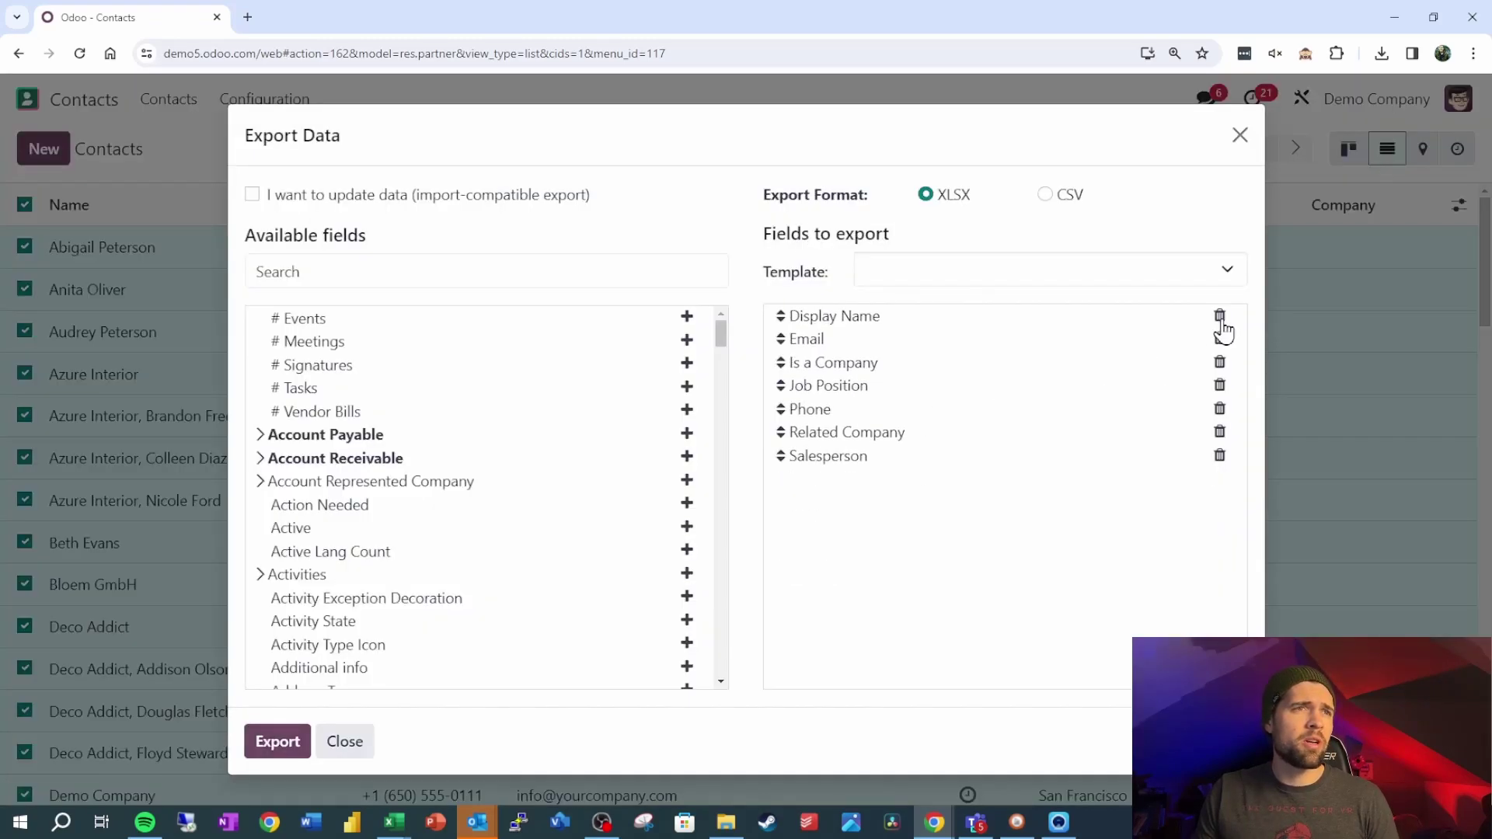
{"action": "left_click", "coordinate": [1220, 318]}
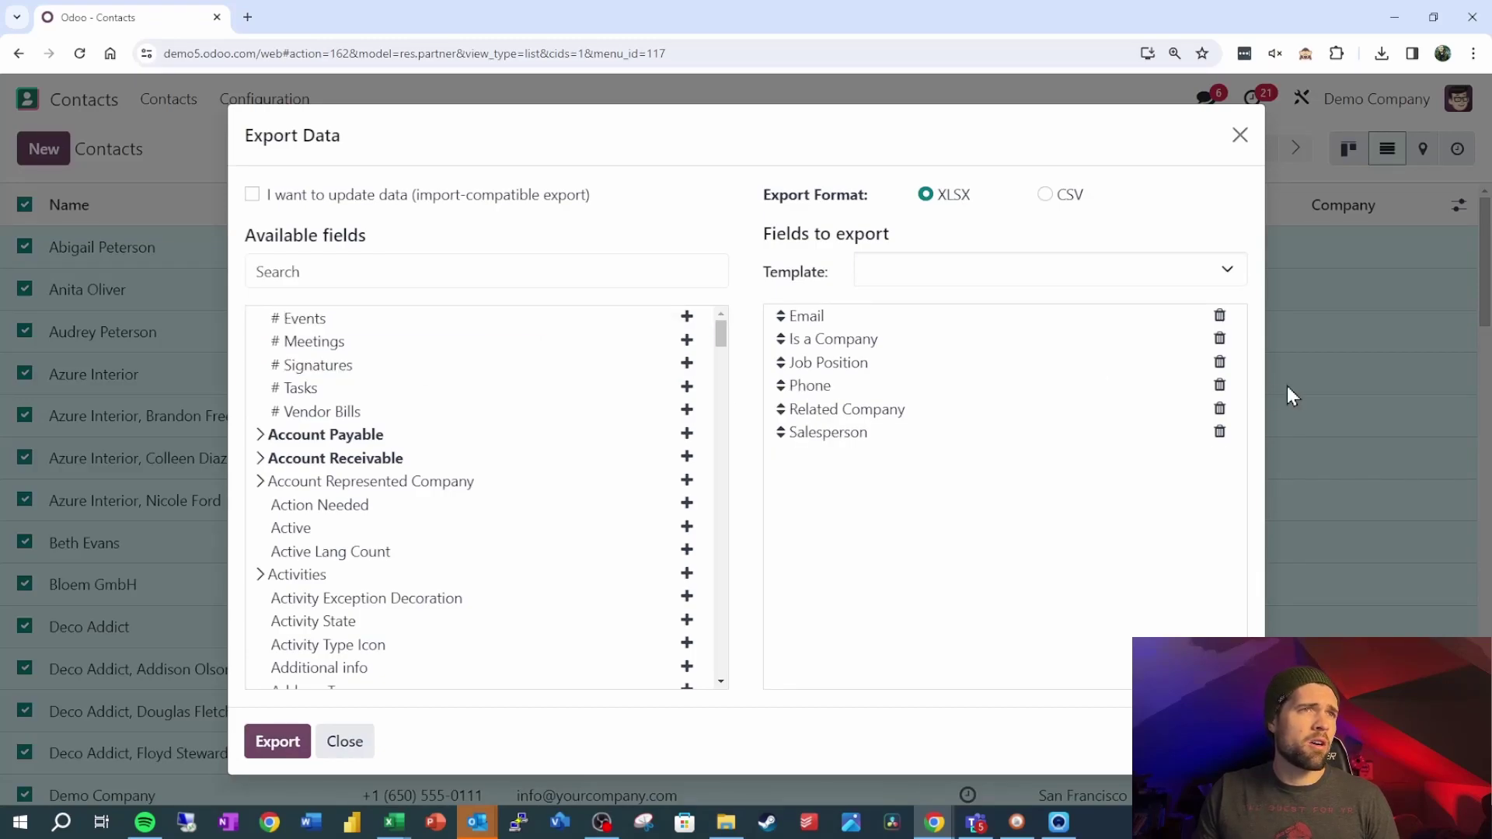
{"action": "left_click", "coordinate": [1218, 323]}
{"action": "left_click", "coordinate": [1219, 324]}
{"action": "left_click", "coordinate": [1219, 323]}
{"action": "left_click", "coordinate": [1218, 324]}
{"action": "left_click", "coordinate": [1219, 323]}
{"action": "left_click", "coordinate": [1219, 324]}
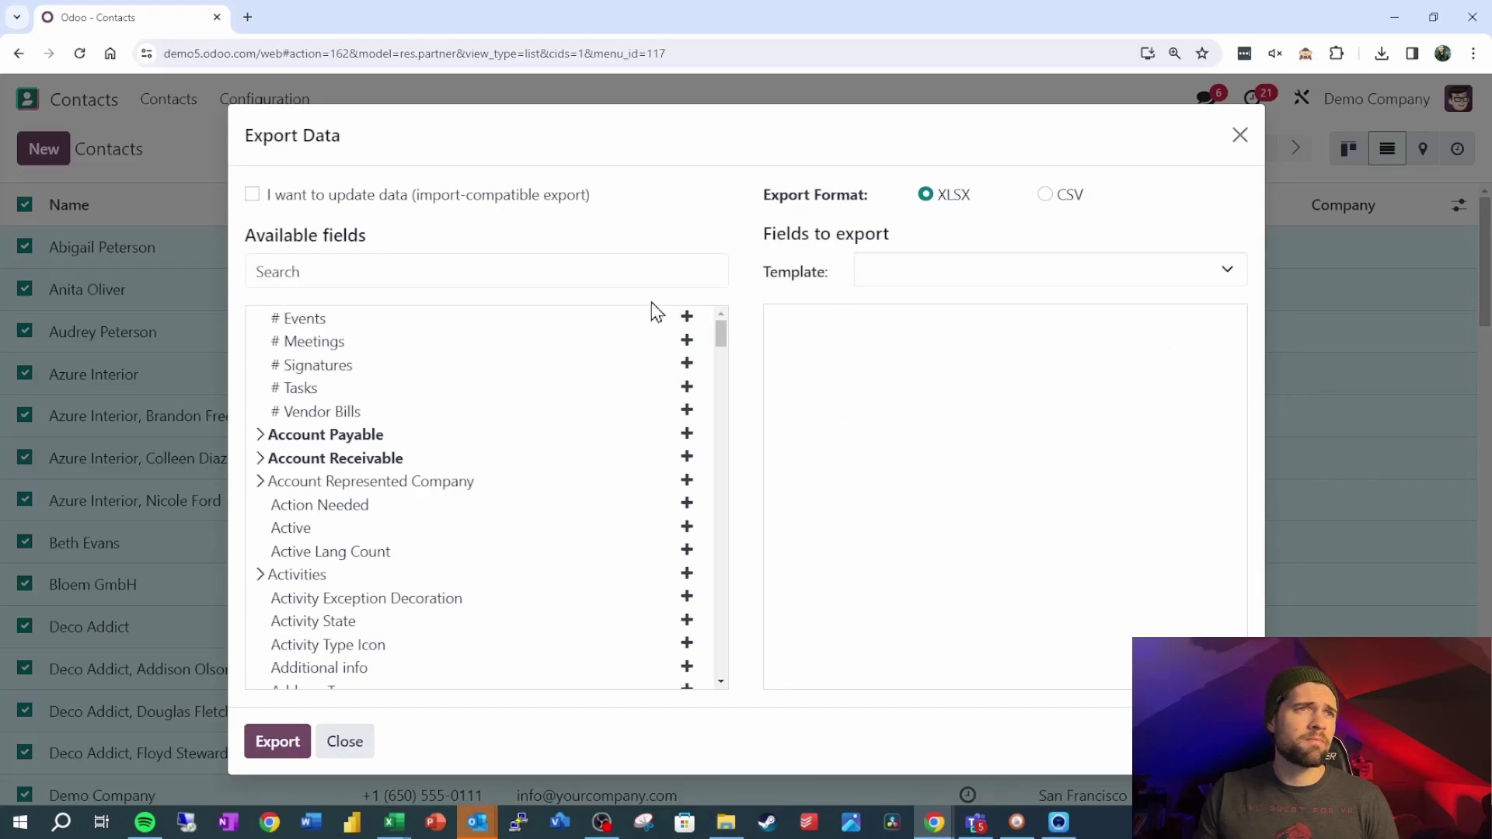
Add the Name and ID fields and export them as an XLSX file
{"action": "left_click", "coordinate": [567, 282]}
{"action": "type", "text": "a"}
{"action": "key", "text": "BackSpace"}
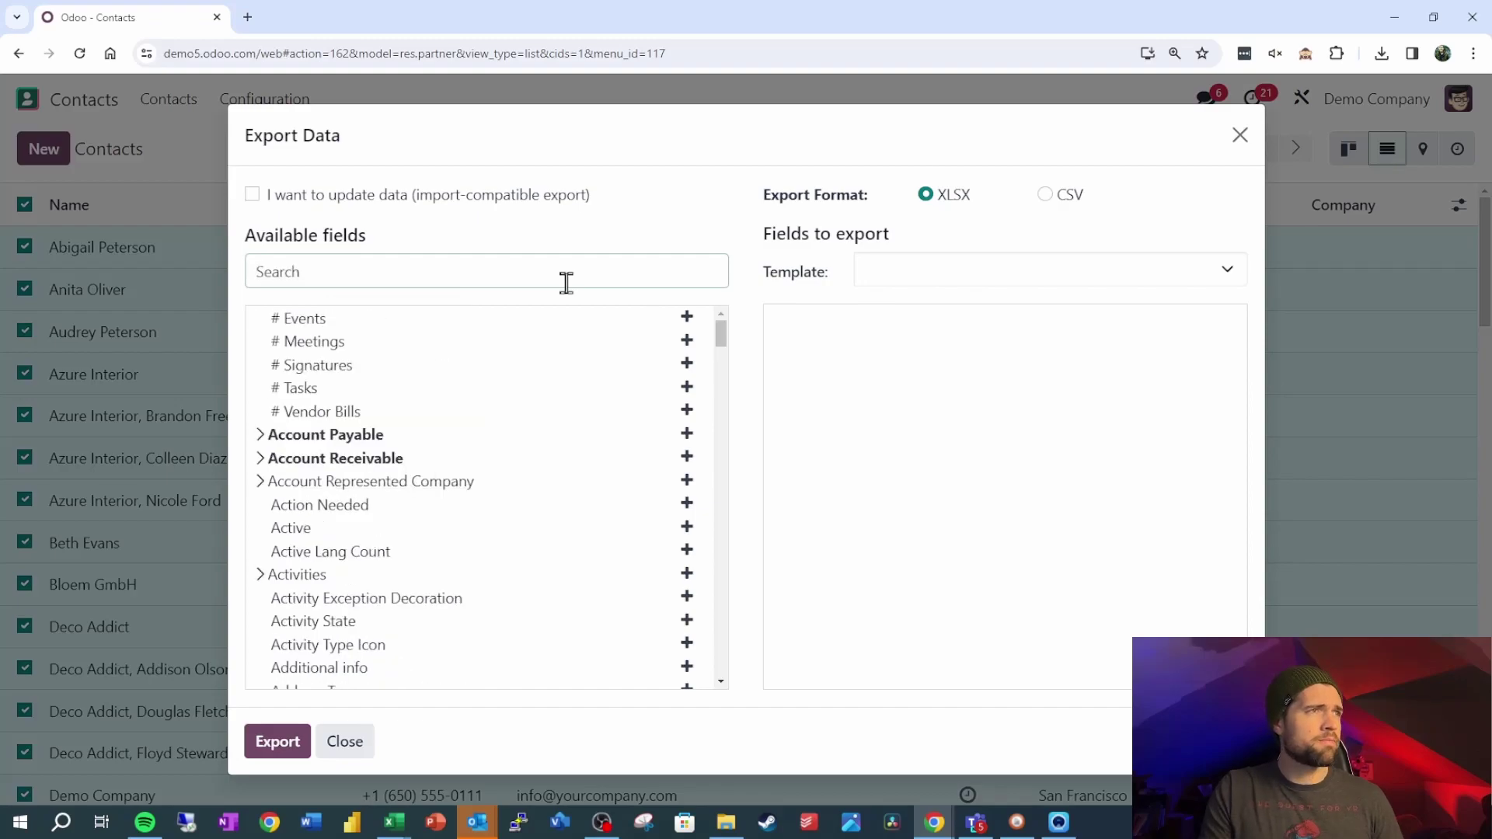
{"action": "type", "text": "name"}
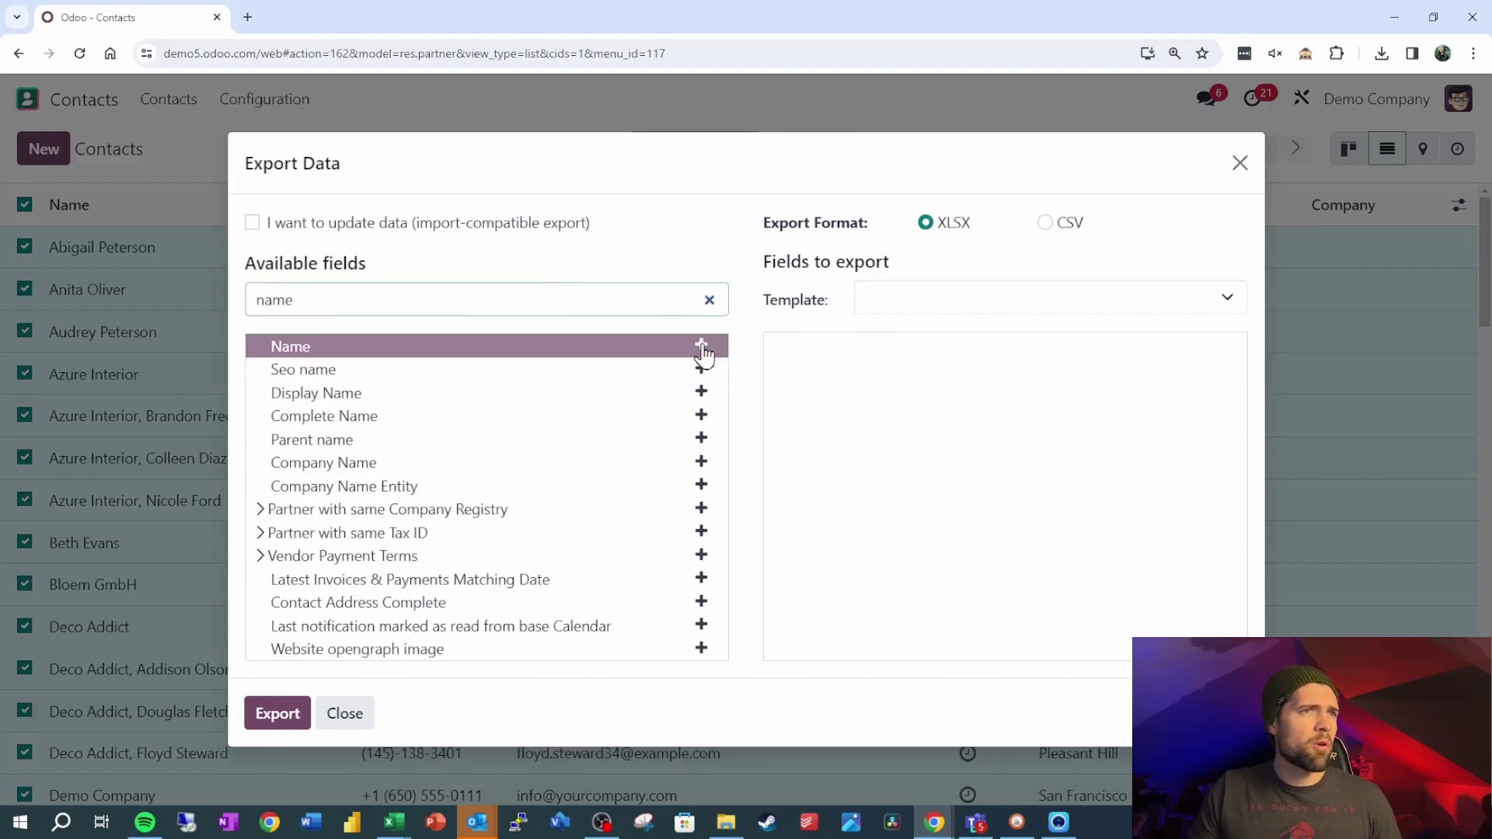
{"action": "left_click", "coordinate": [702, 346]}
{"action": "triple_click", "coordinate": [572, 301]}
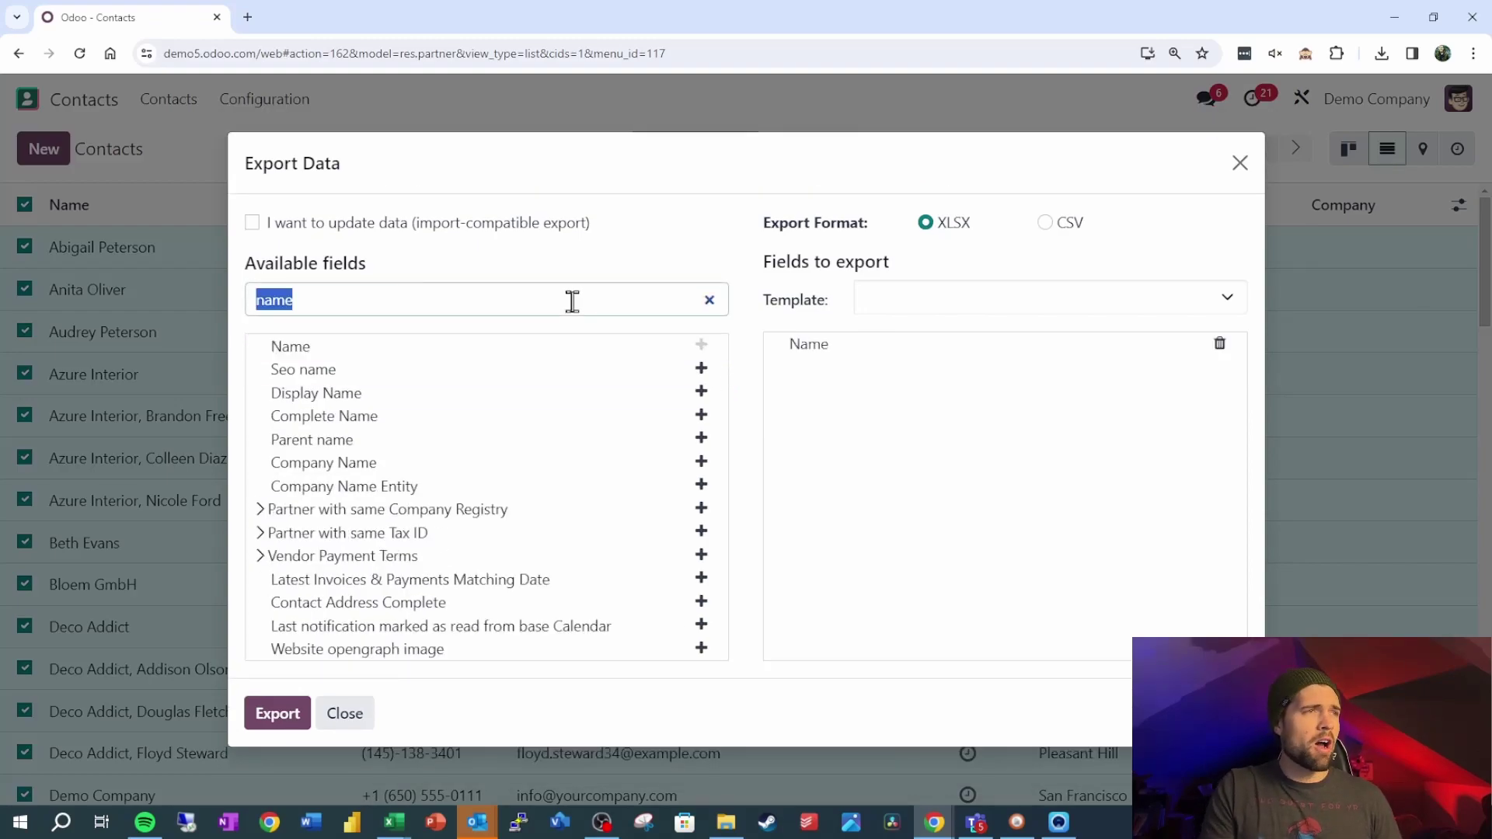
{"action": "type", "text": "ID"}
{"action": "left_click", "coordinate": [687, 318]}
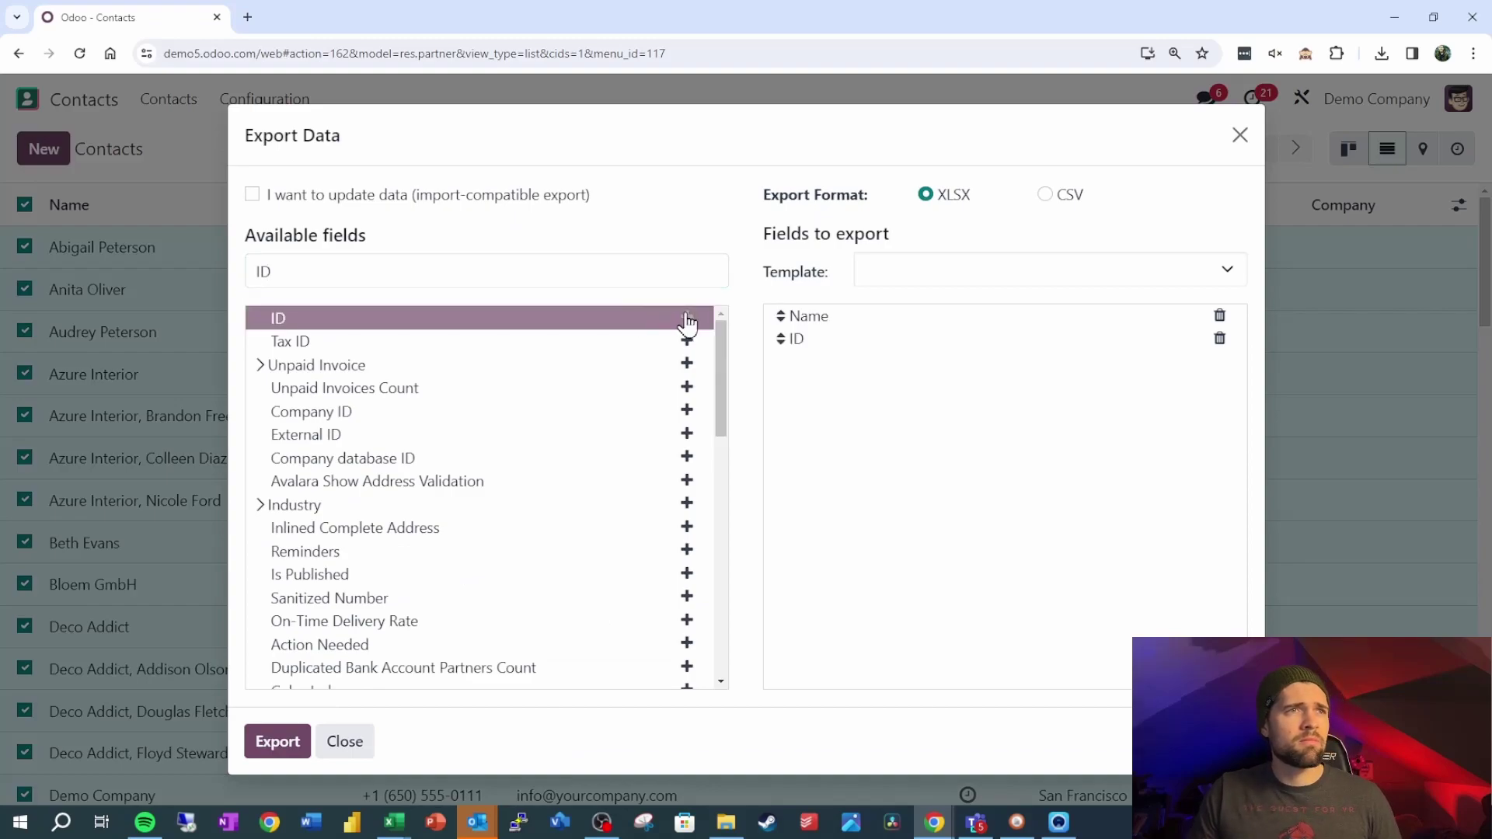
{"action": "left_click", "coordinate": [300, 744]}
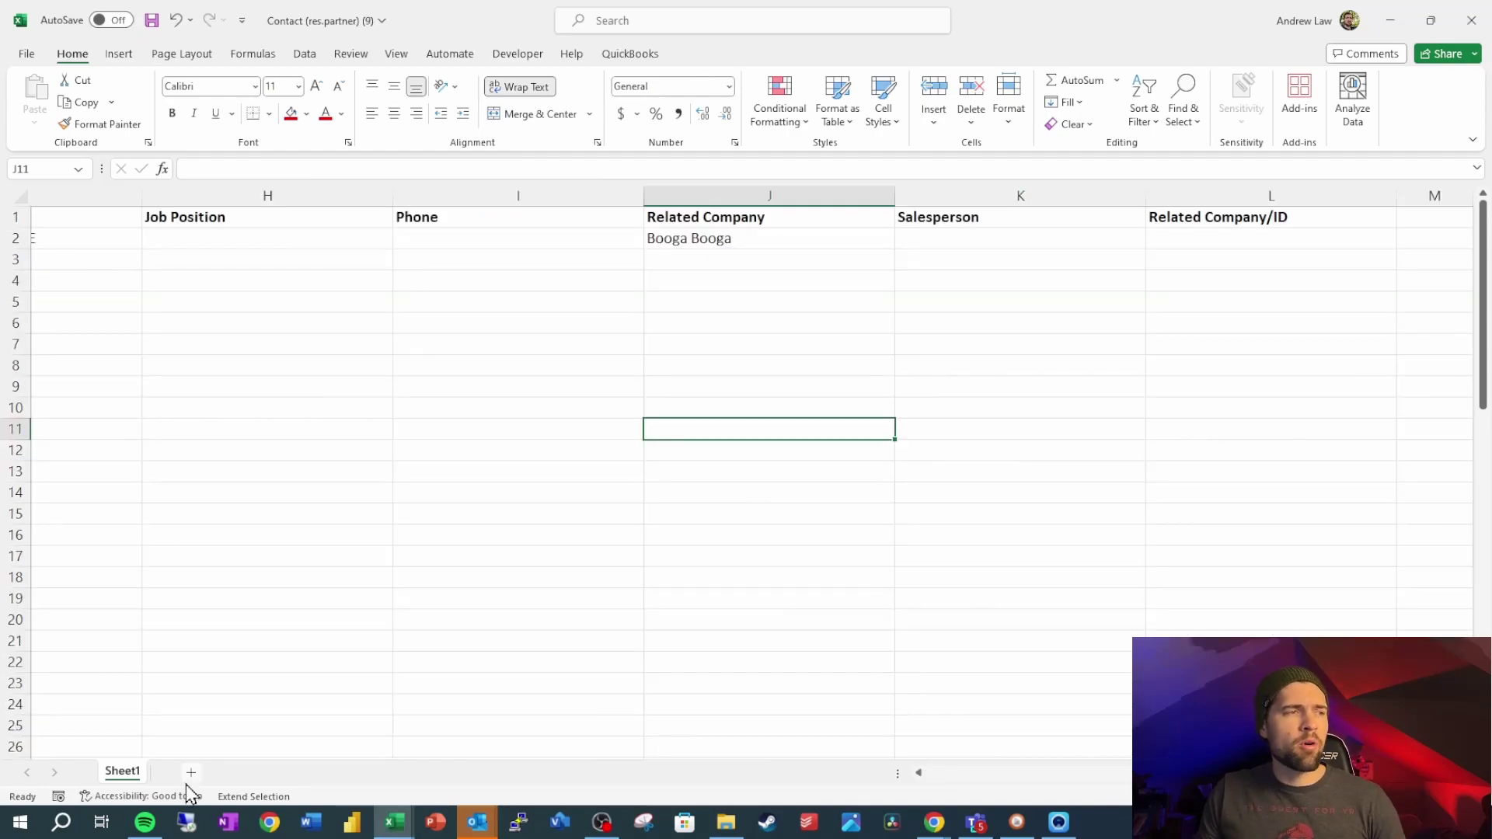
Add a new sheet named Related Company Lookup to the contact workbook
{"action": "left_click", "coordinate": [191, 772]}
{"action": "right_click", "coordinate": [179, 773]}
{"action": "left_click", "coordinate": [241, 559]}
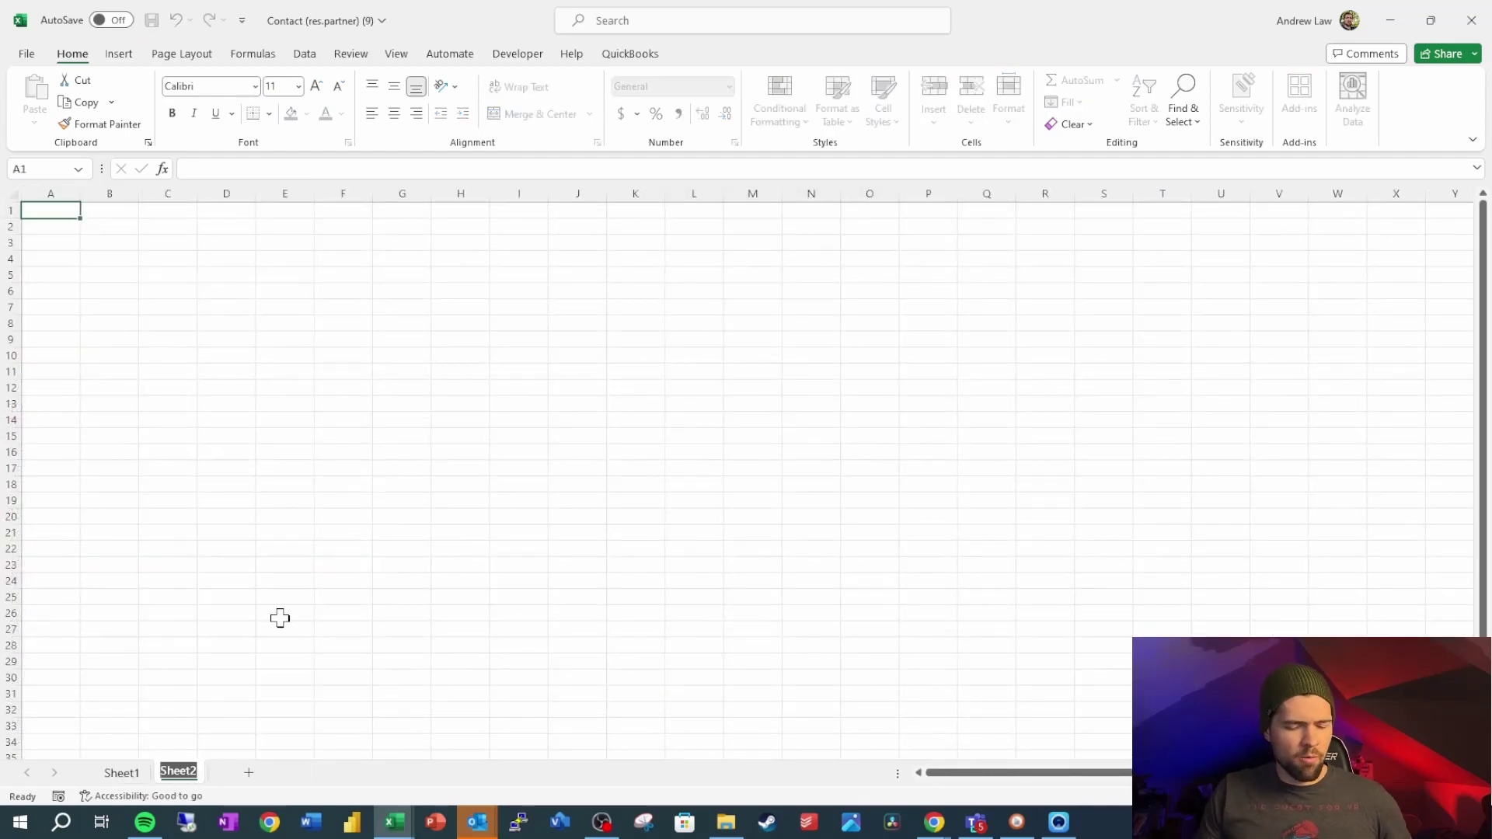
{"action": "type", "text": "Related Comp"}
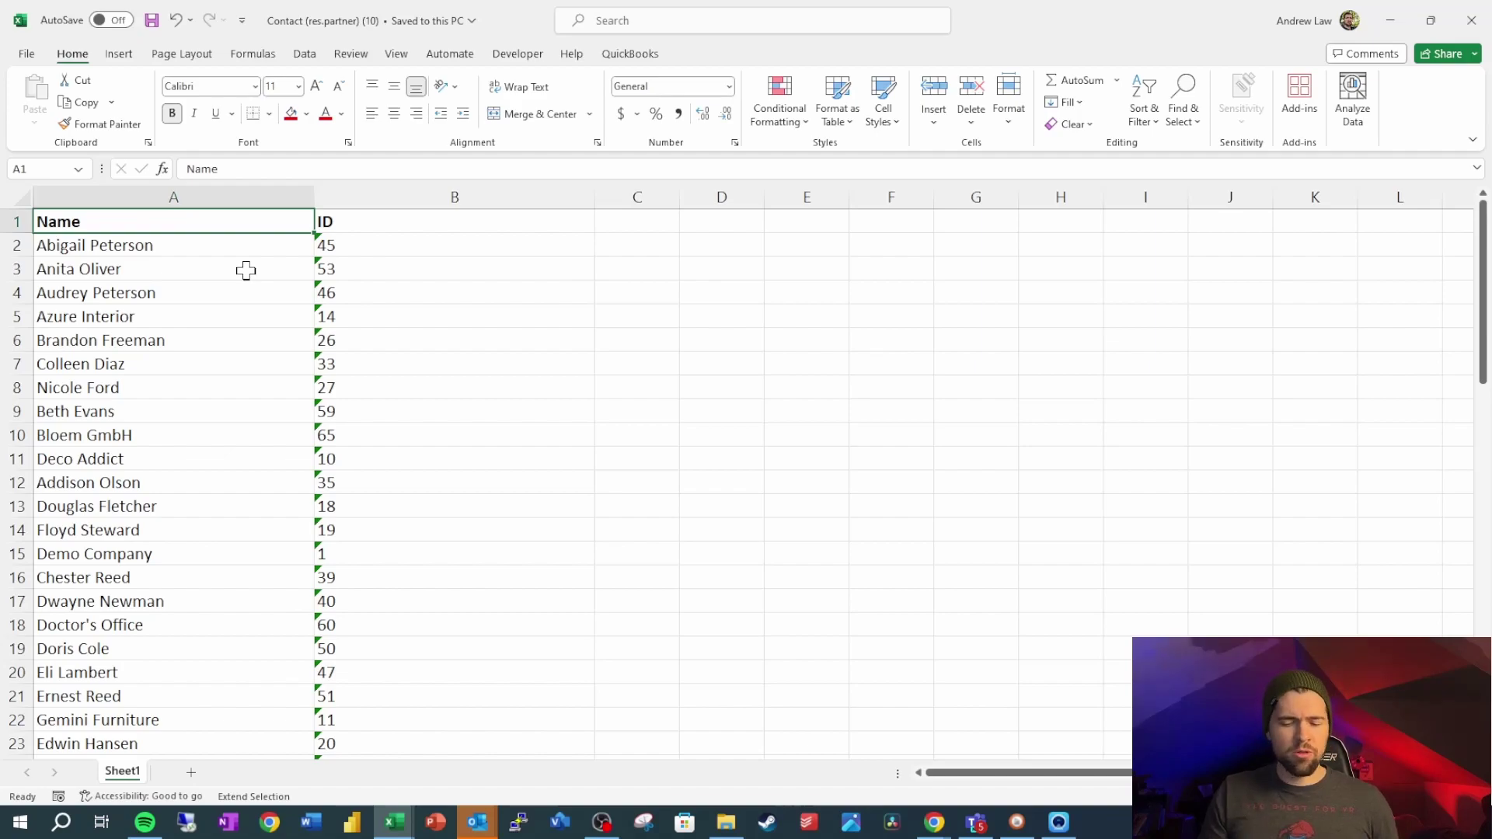
Copy the exported Name and ID table and paste it into A1 of Related Company Lookup
{"action": "key", "text": "ctrl+shift+End"}
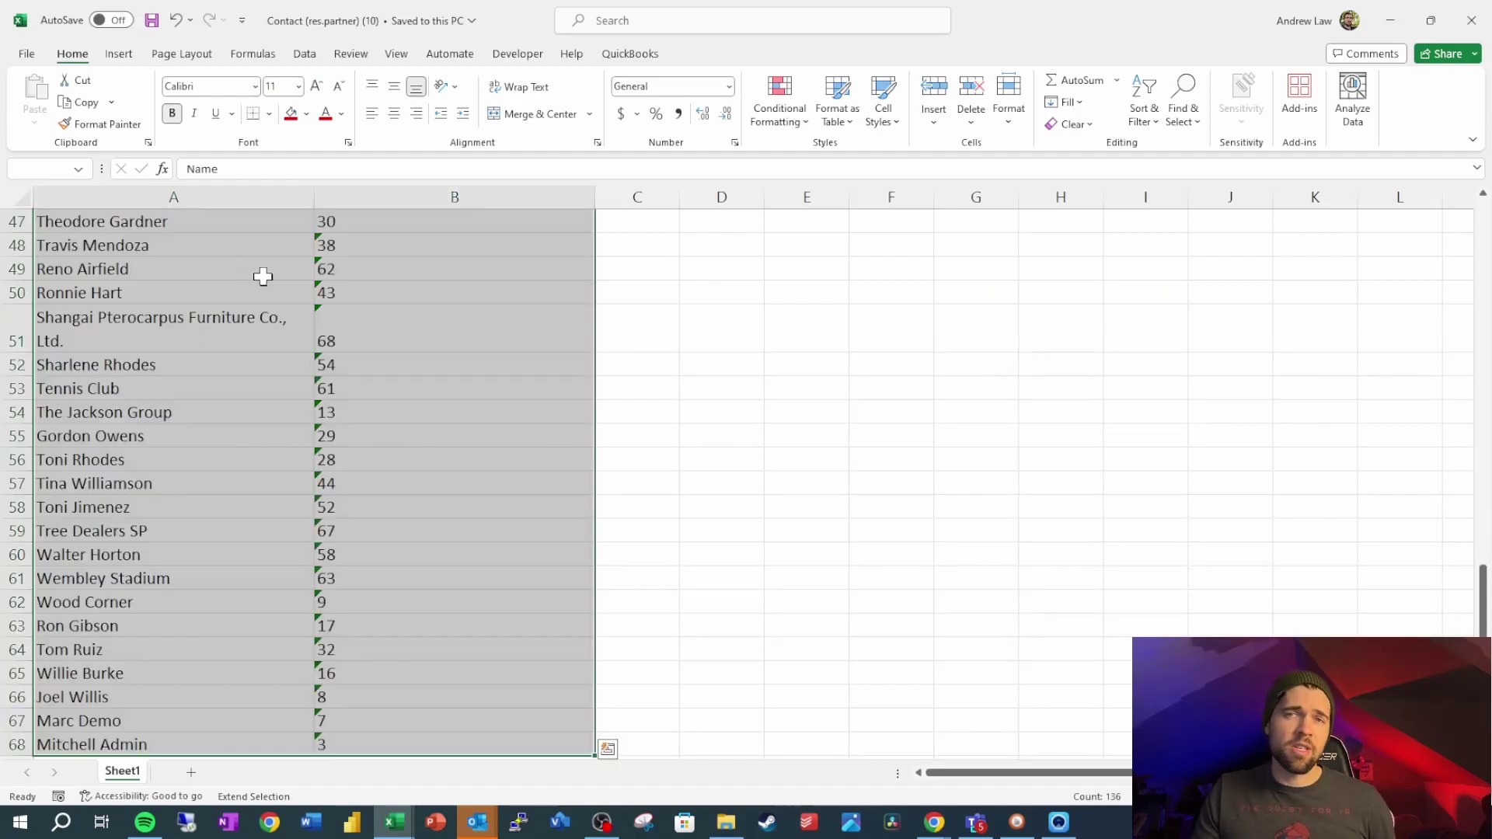
{"action": "key", "text": "ctrl+c"}
{"action": "mouse_move", "coordinate": [394, 822]}
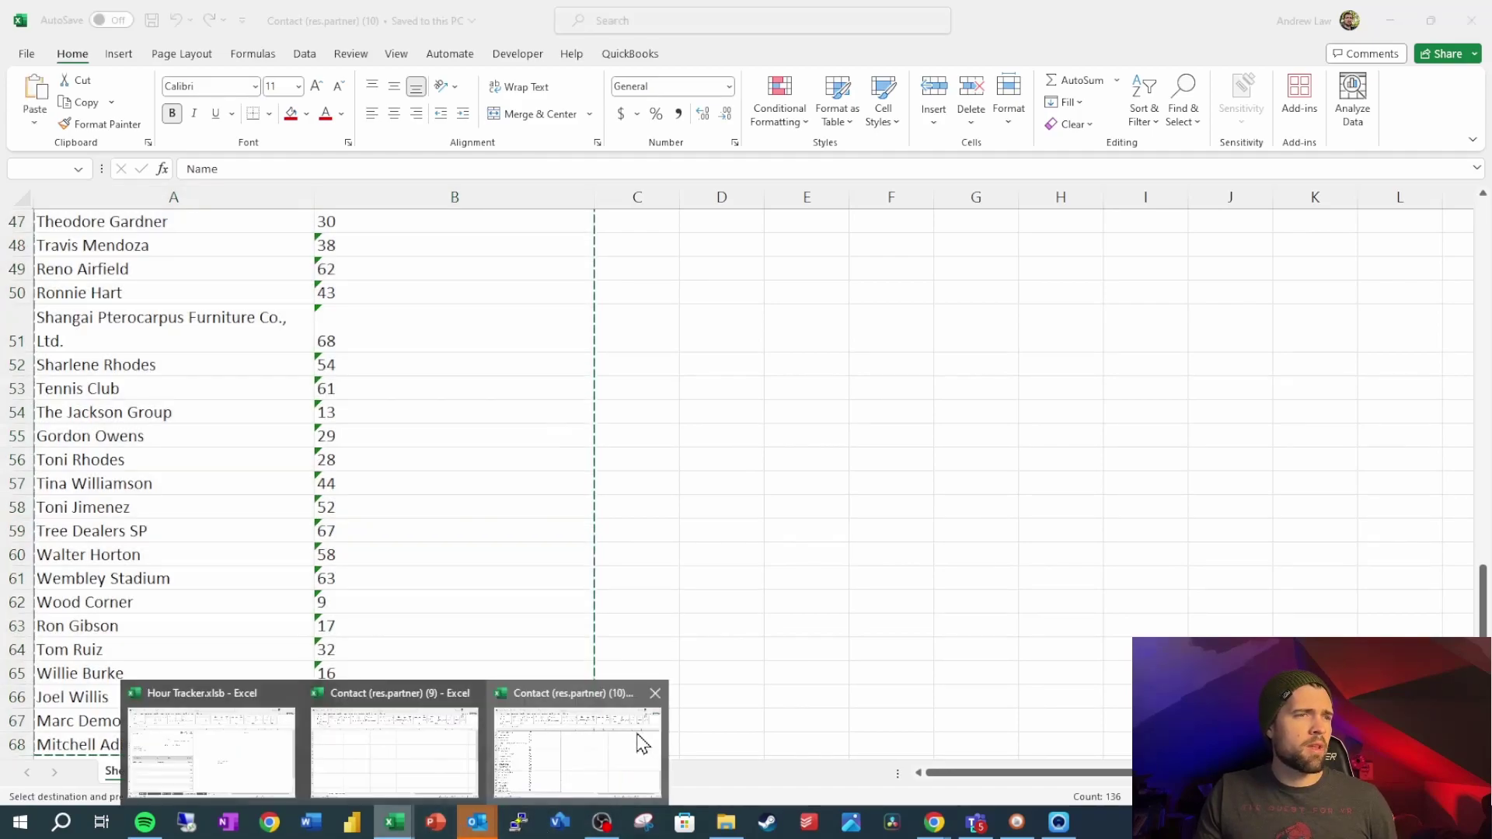
{"action": "left_click", "coordinate": [456, 743]}
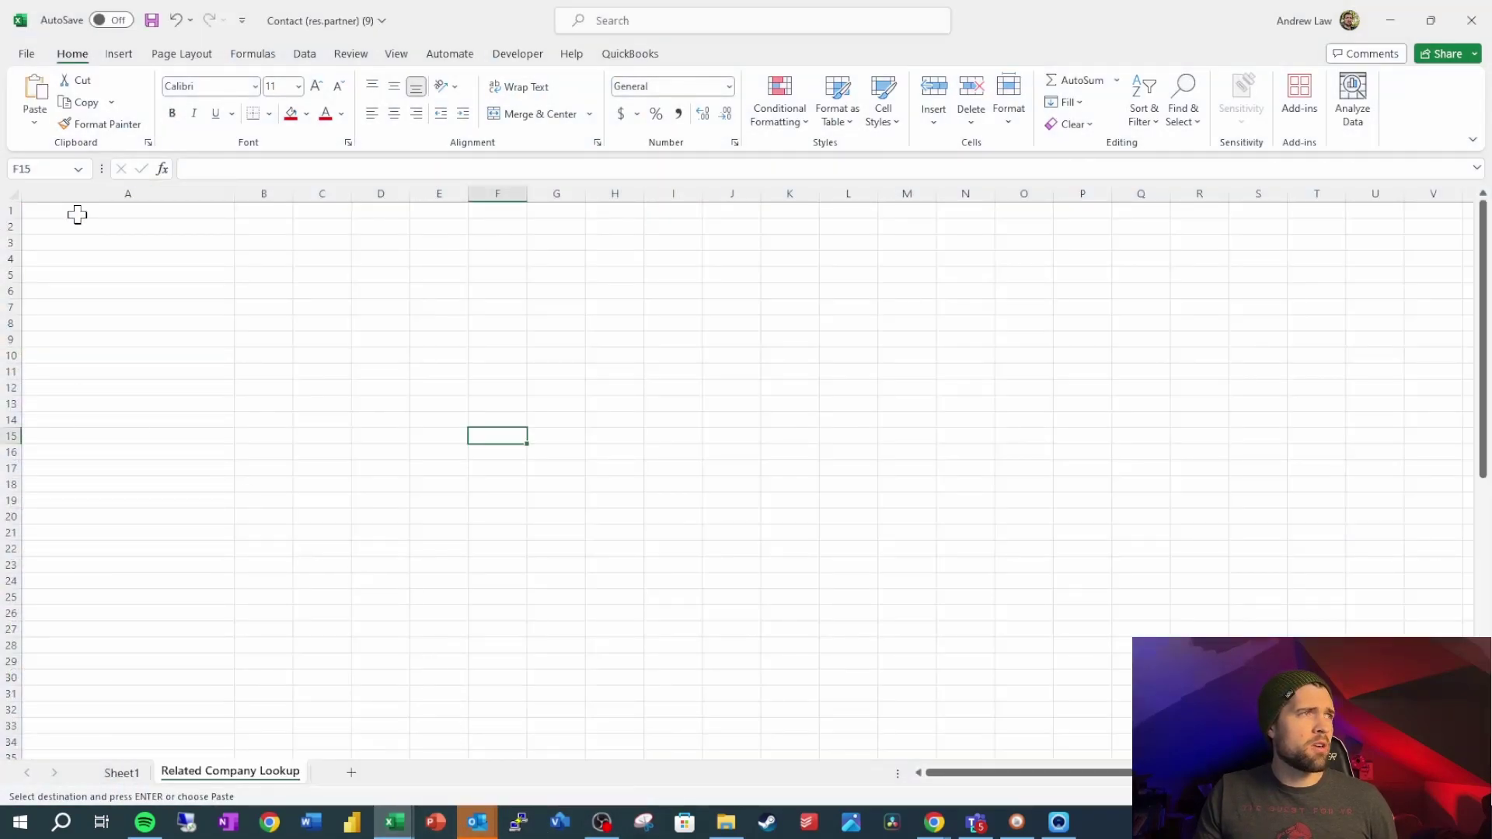
{"action": "left_click", "coordinate": [78, 214]}
{"action": "key", "text": "ctrl+v"}
{"action": "left_click", "coordinate": [208, 288]}
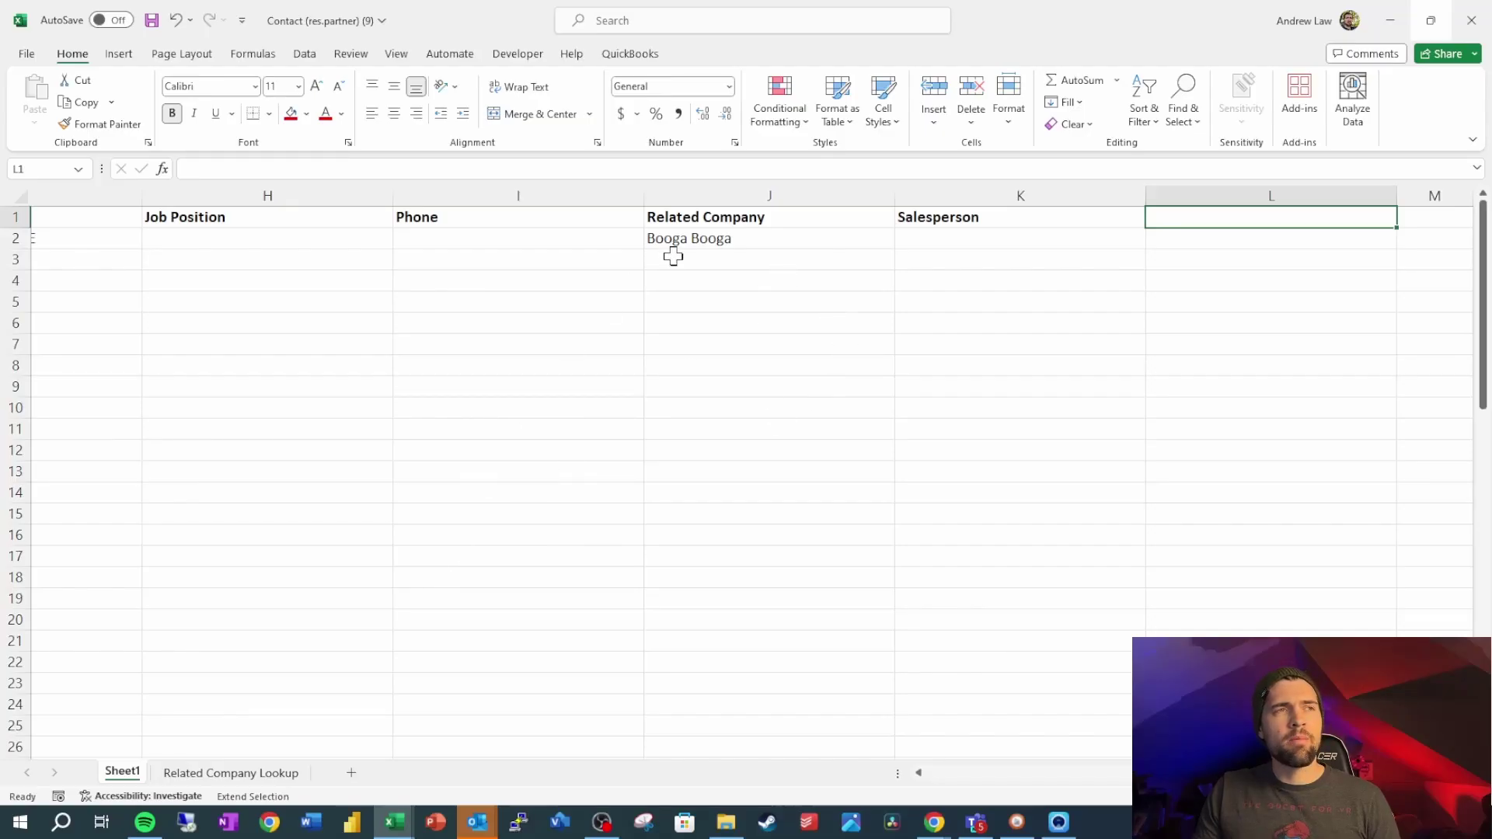
Copy the Related Company header from J1 into L1
{"action": "left_click_drag", "start_coordinate": [768, 218], "coordinate": [767, 240]}
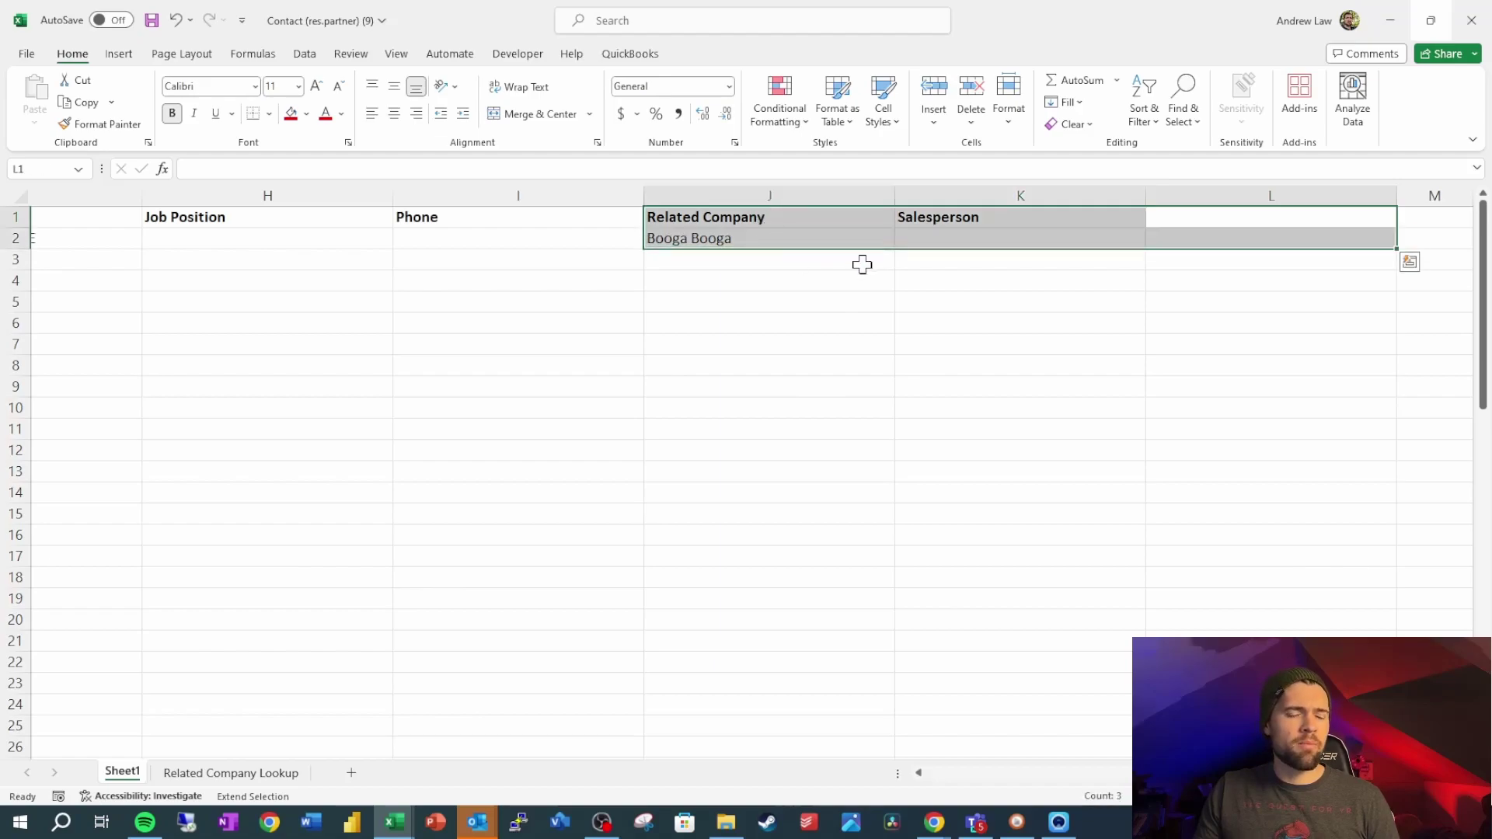
{"action": "left_click", "coordinate": [1189, 237]}
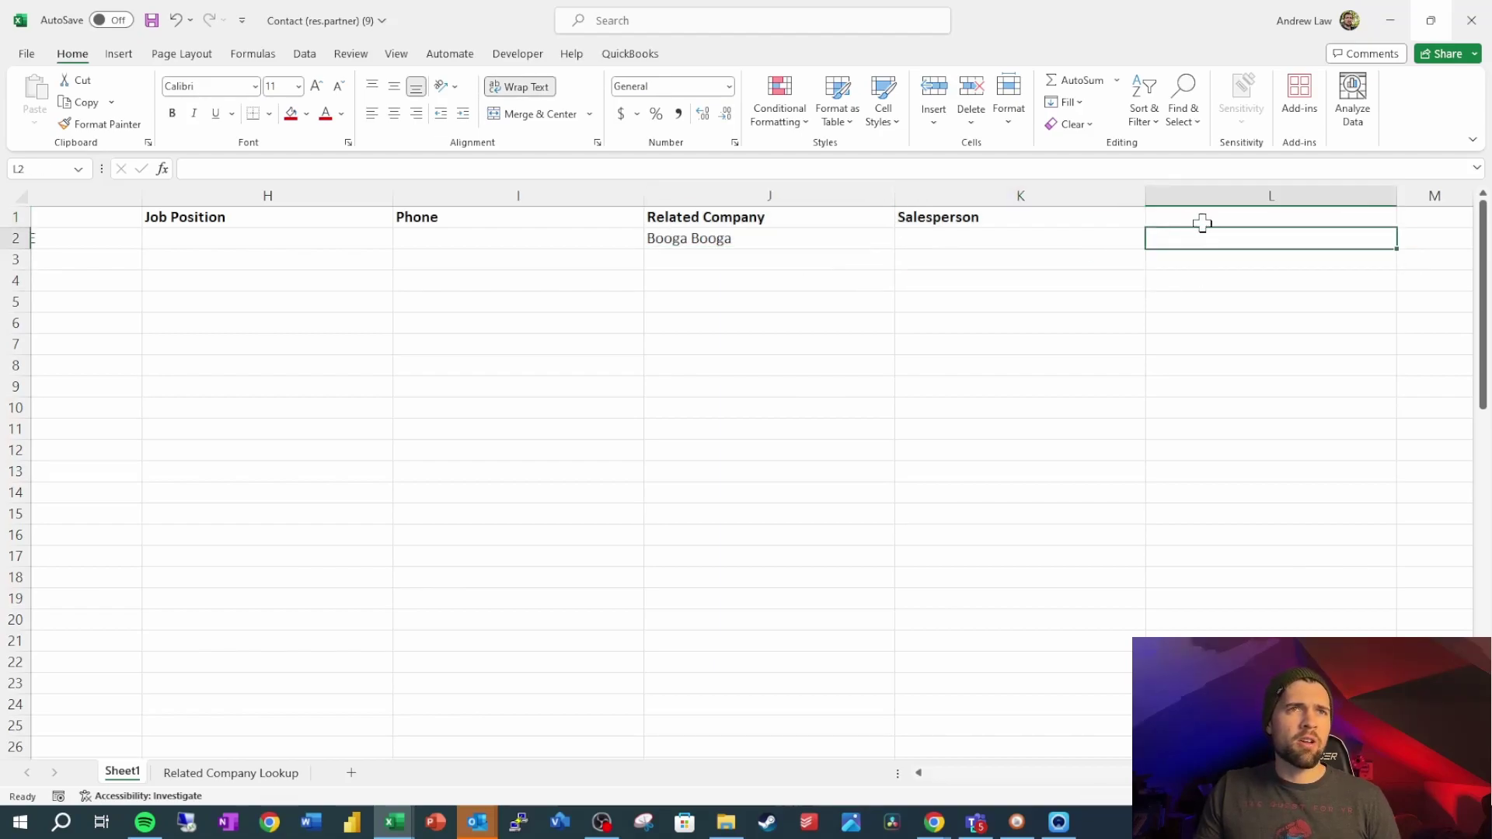
{"action": "left_click", "coordinate": [1202, 222]}
{"action": "left_click", "coordinate": [854, 226]}
{"action": "key", "text": "ctrl+c"}
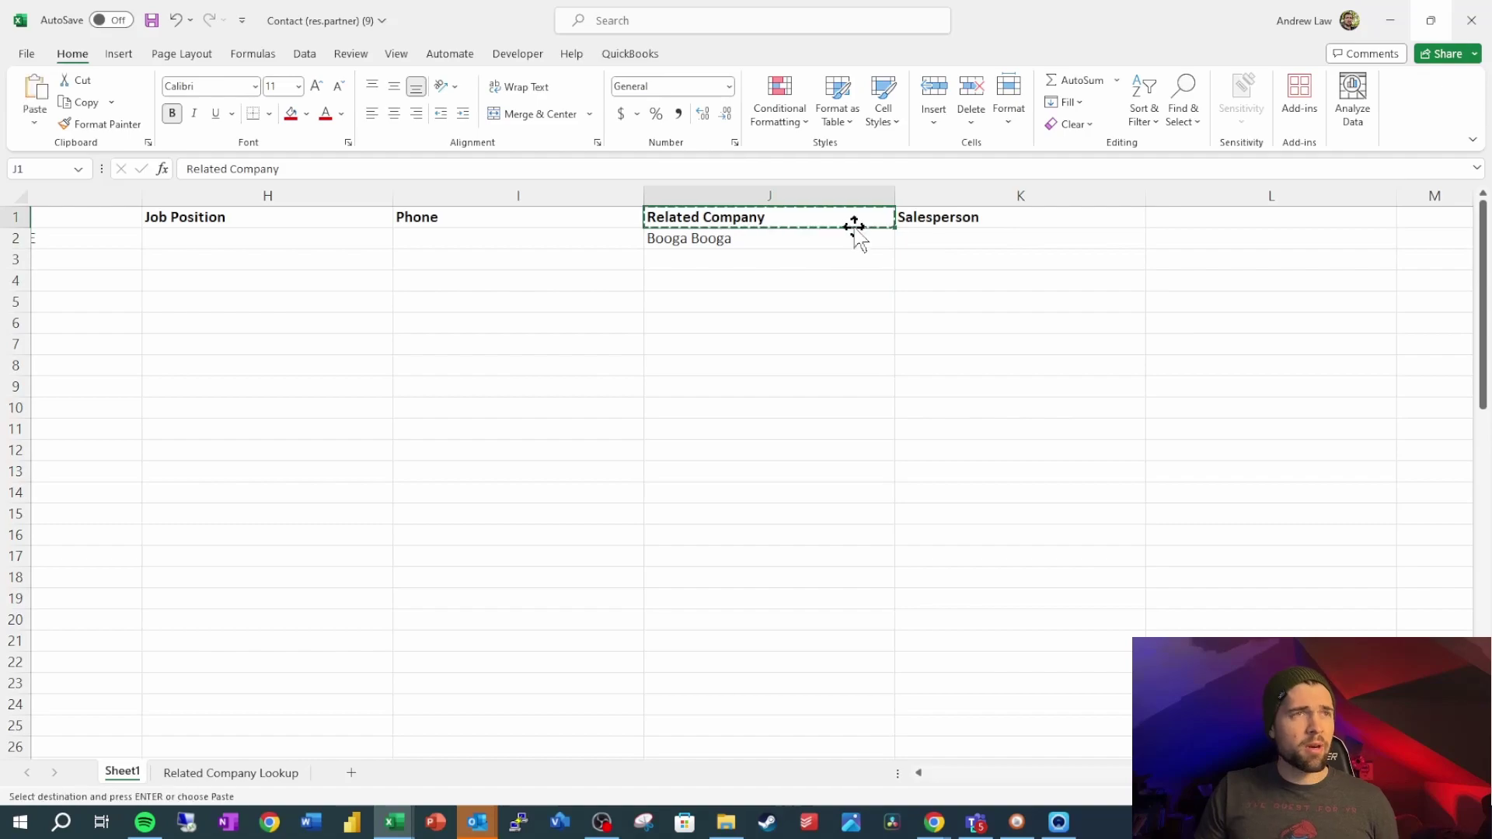
{"action": "key", "text": "Right"}
{"action": "key", "text": "Right"}
{"action": "key", "text": "ctrl+v"}
Change the L1 header to Related Company/ID and compare it with the example Database ID header
{"action": "key", "text": "Down"}
{"action": "key", "text": "Up"}
{"action": "left_click", "coordinate": [457, 170]}
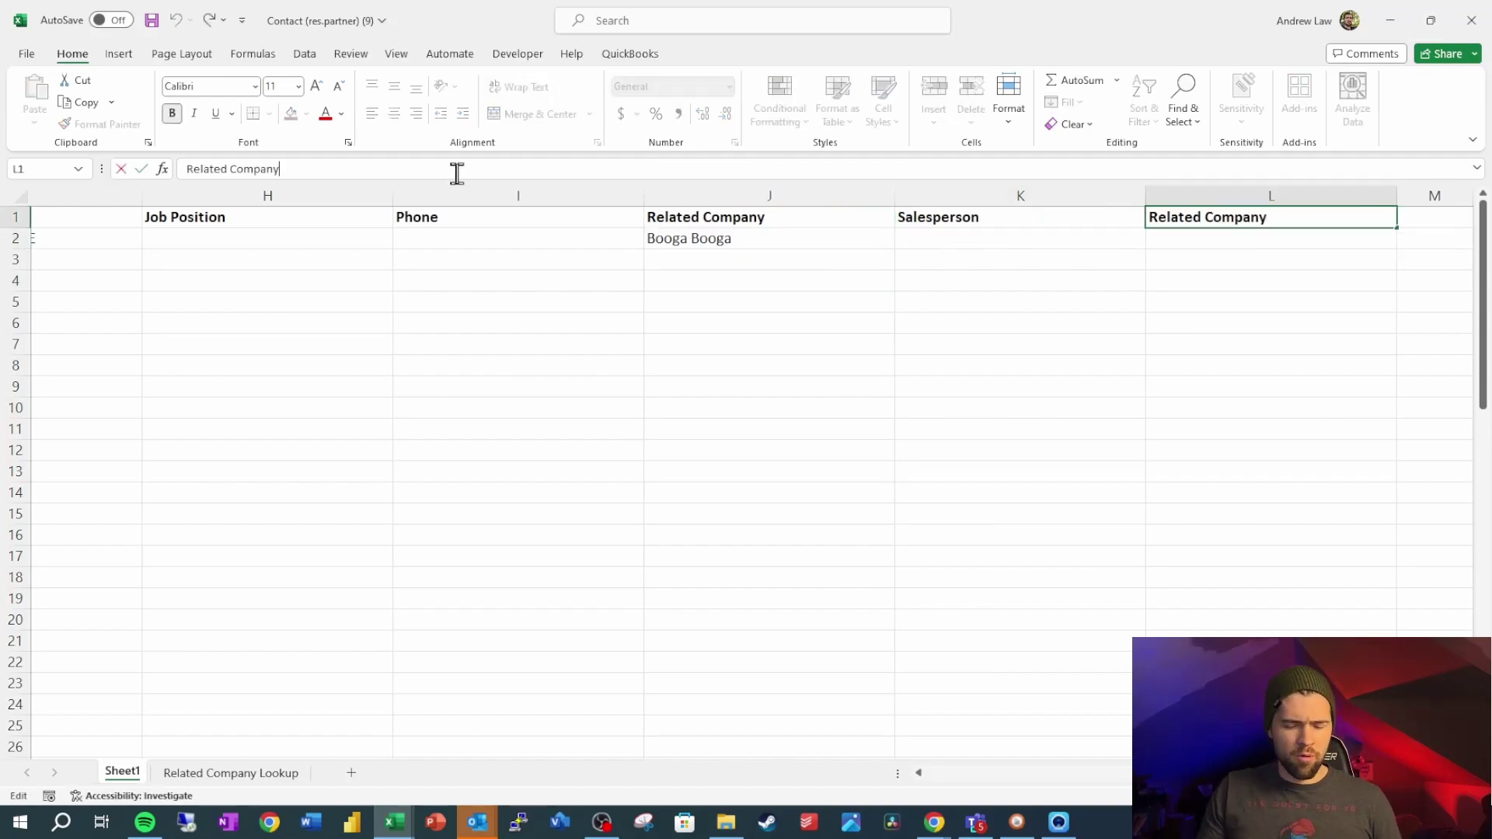
{"action": "type", "text": "ID"}
{"action": "left_click", "coordinate": [824, 325]}
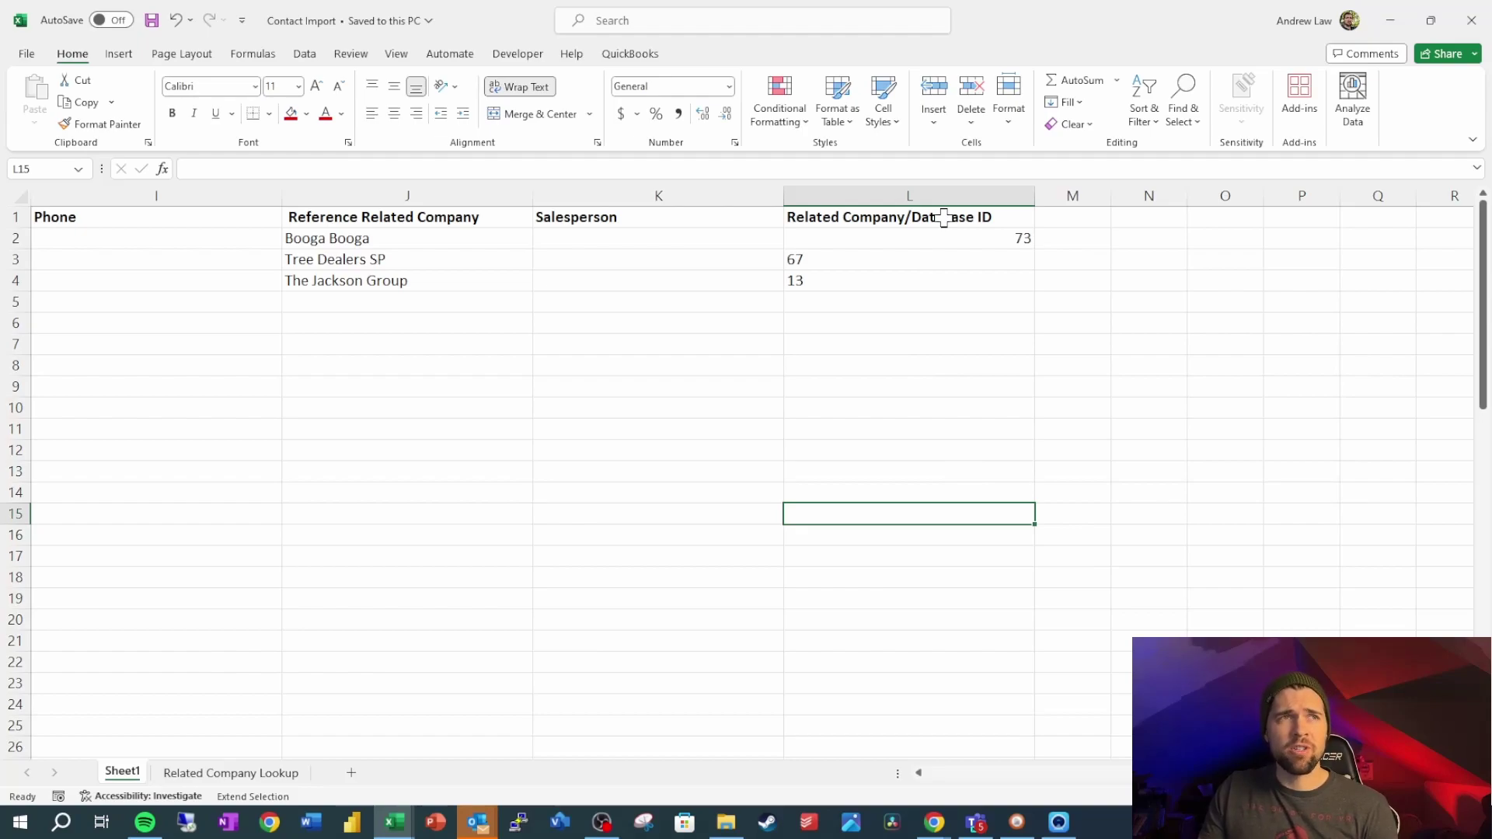
{"action": "left_click", "coordinate": [945, 218]}
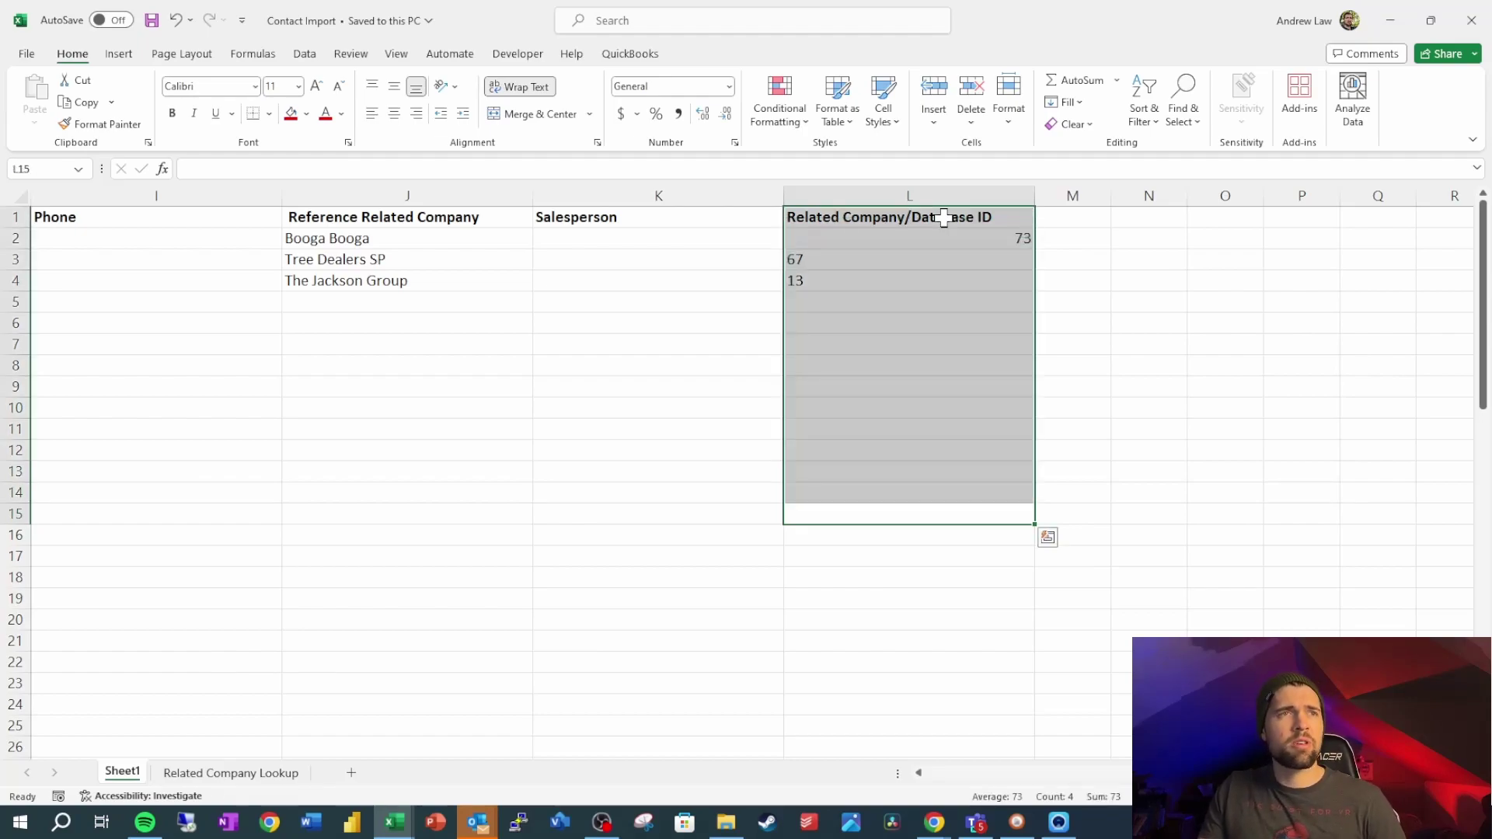
{"action": "left_click", "coordinate": [945, 219]}
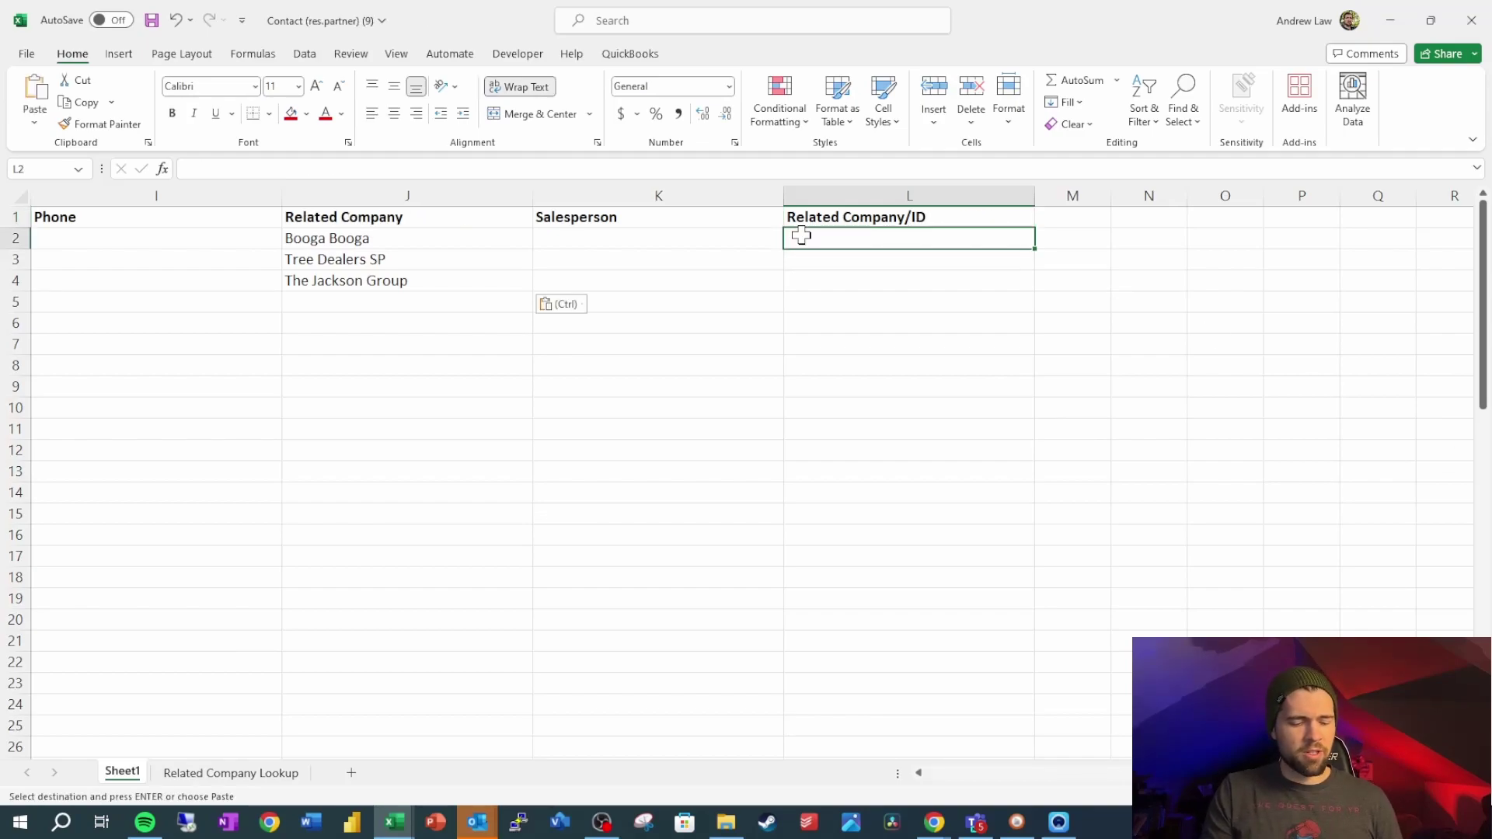
Begin a VLOOKUP in L2 on J2 against the locked Related Company Lookup range $A$1:$B$68
{"action": "type", "text": "=vlookup("}
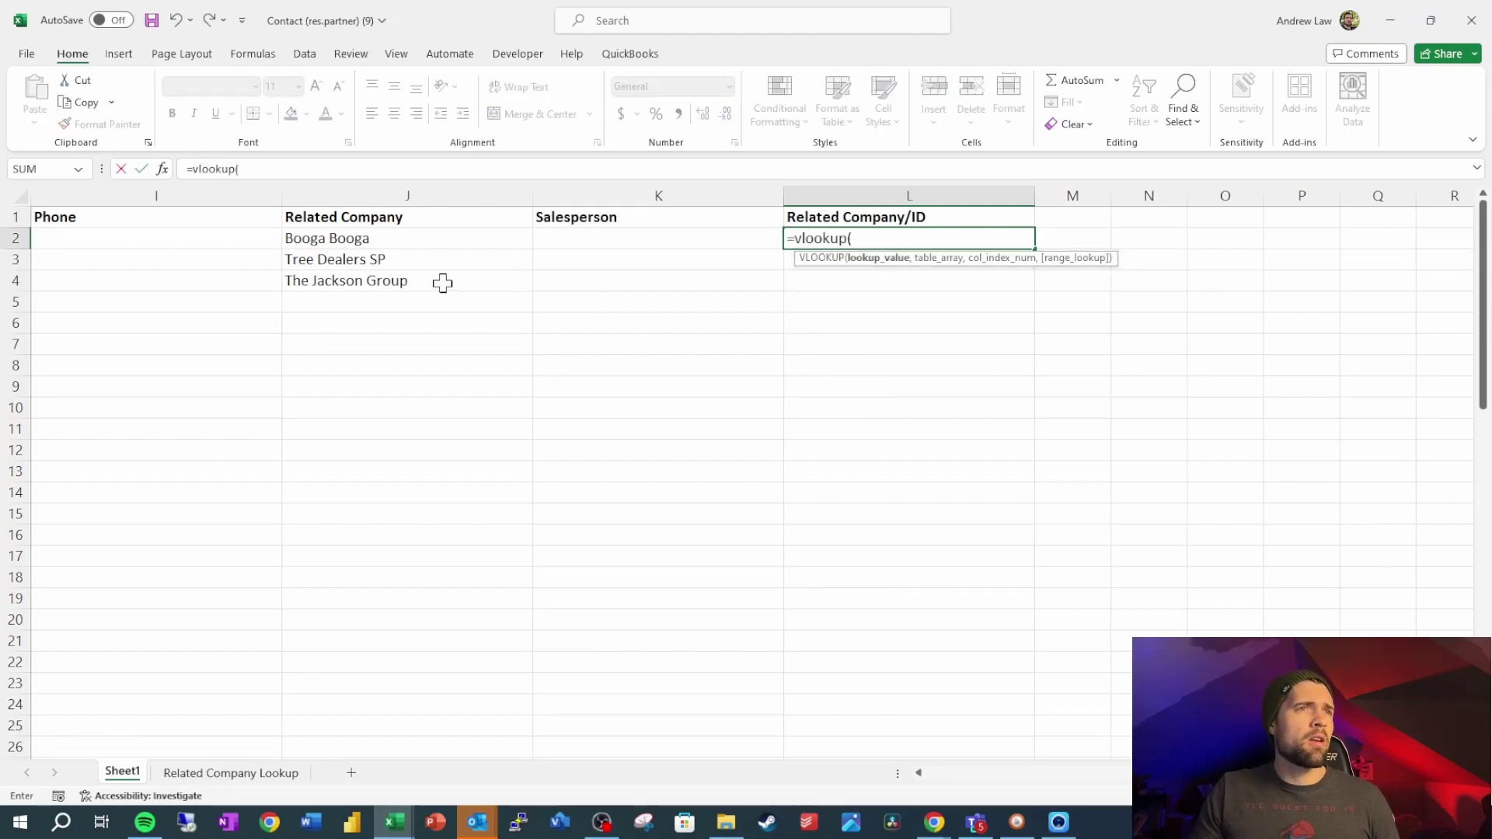
{"action": "left_click", "coordinate": [405, 243]}
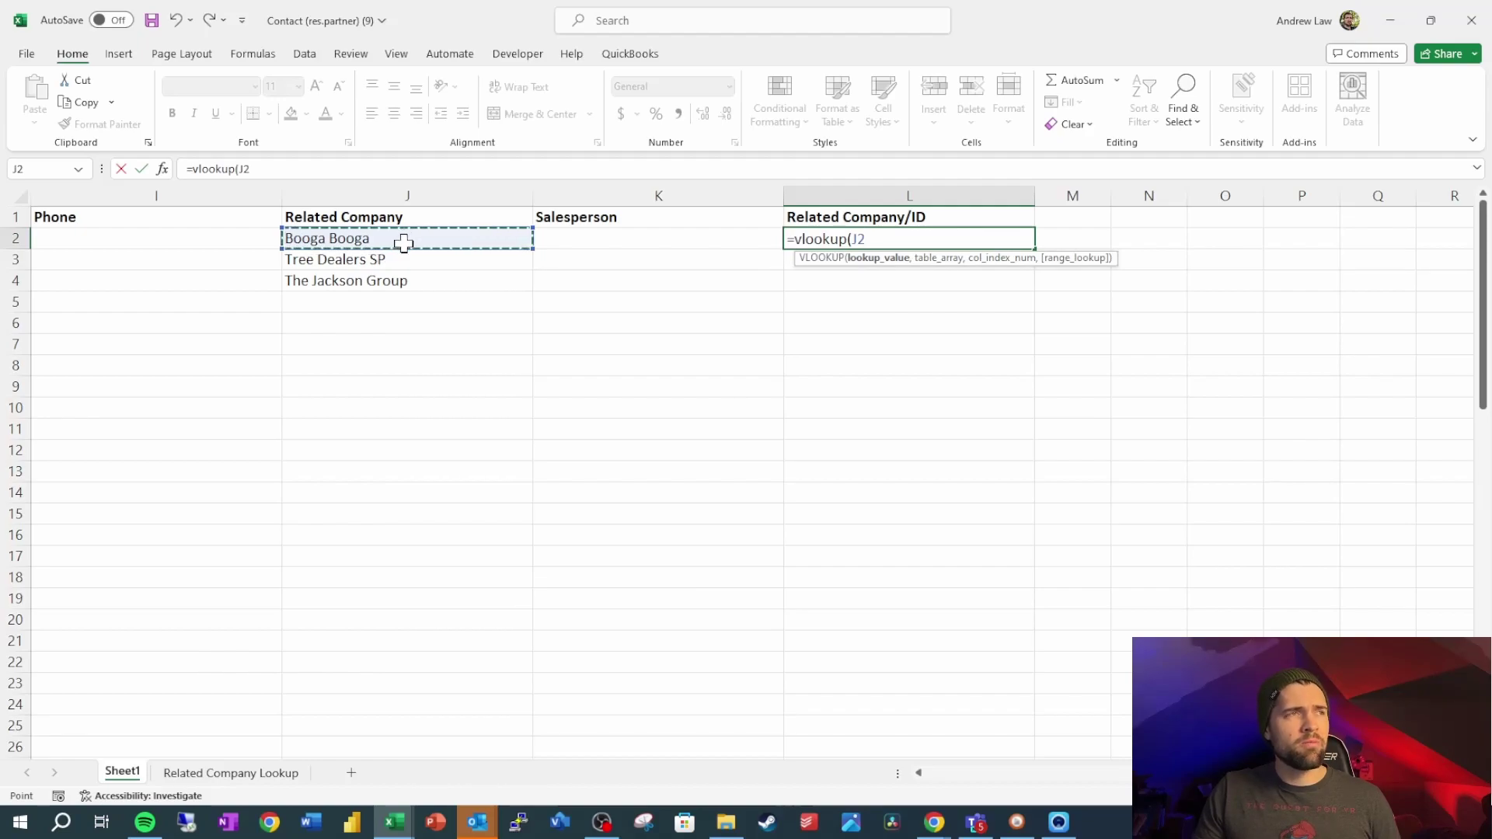
{"action": "type", "text": ","}
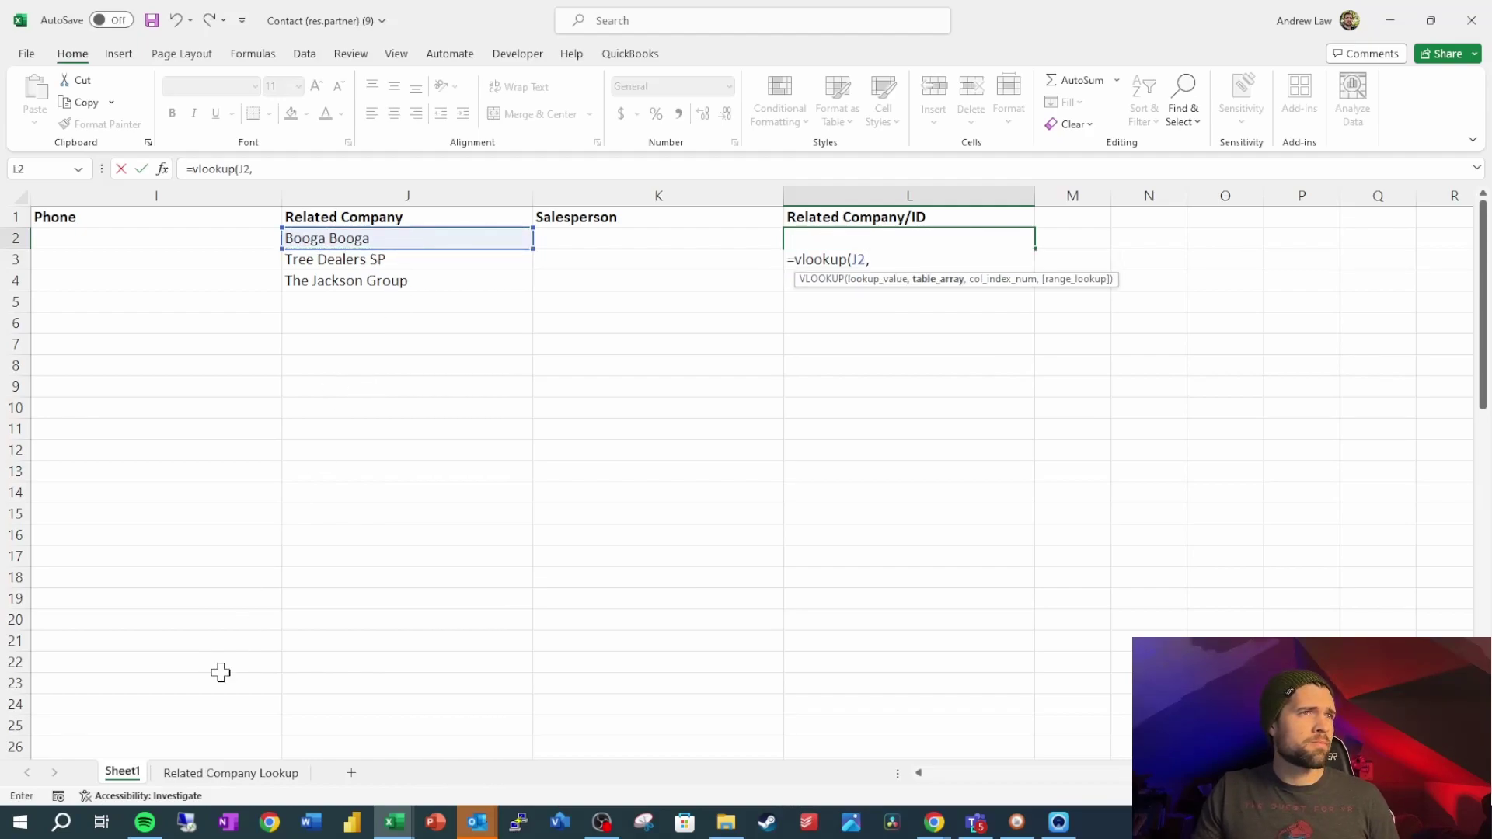
{"action": "left_click", "coordinate": [208, 772]}
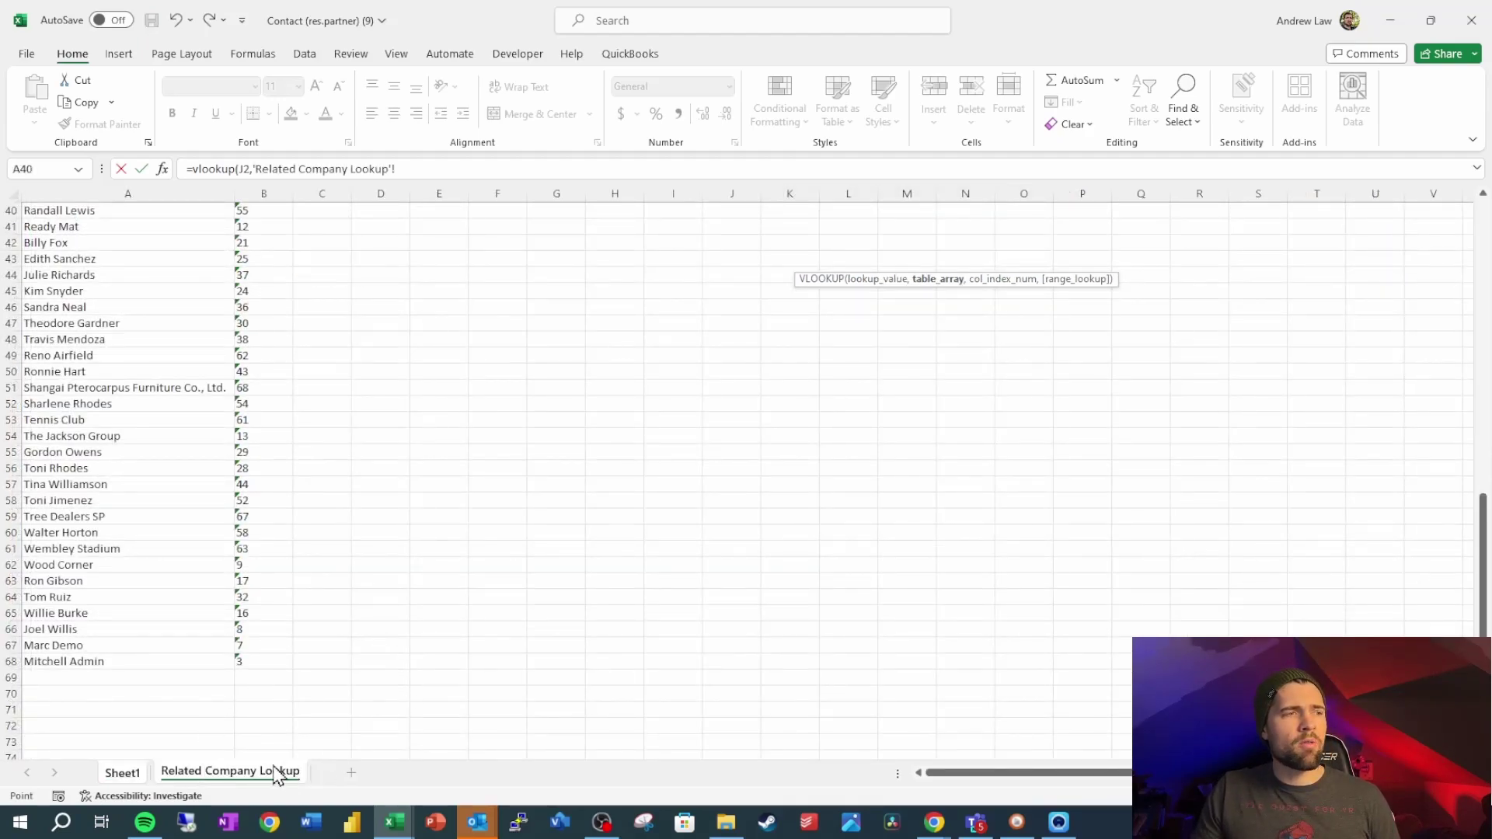
{"action": "scroll", "coordinate": [182, 498], "scroll_direction": "up", "scroll_amount": 13}
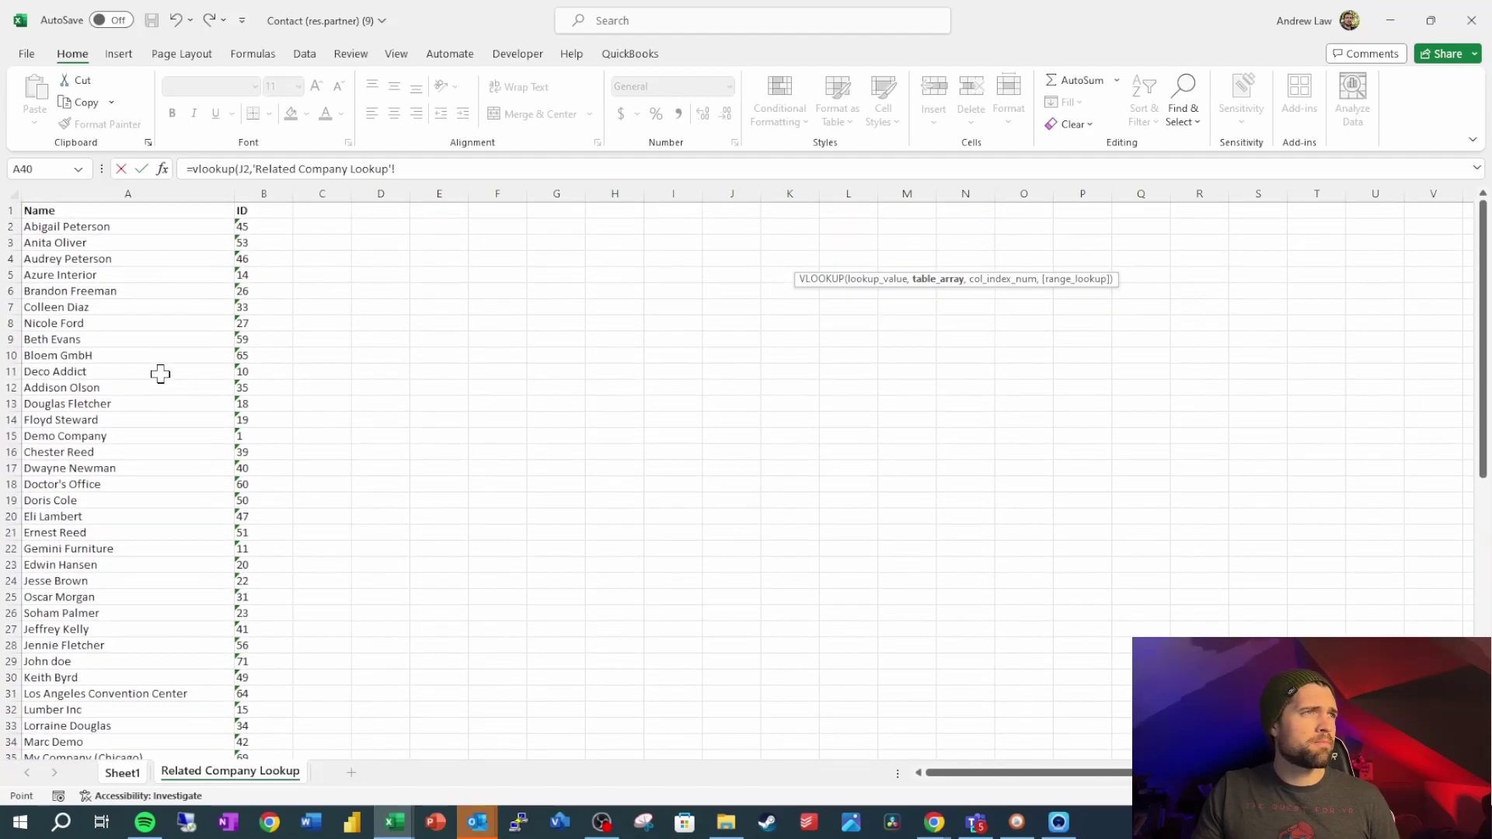
{"action": "left_click", "coordinate": [130, 217]}
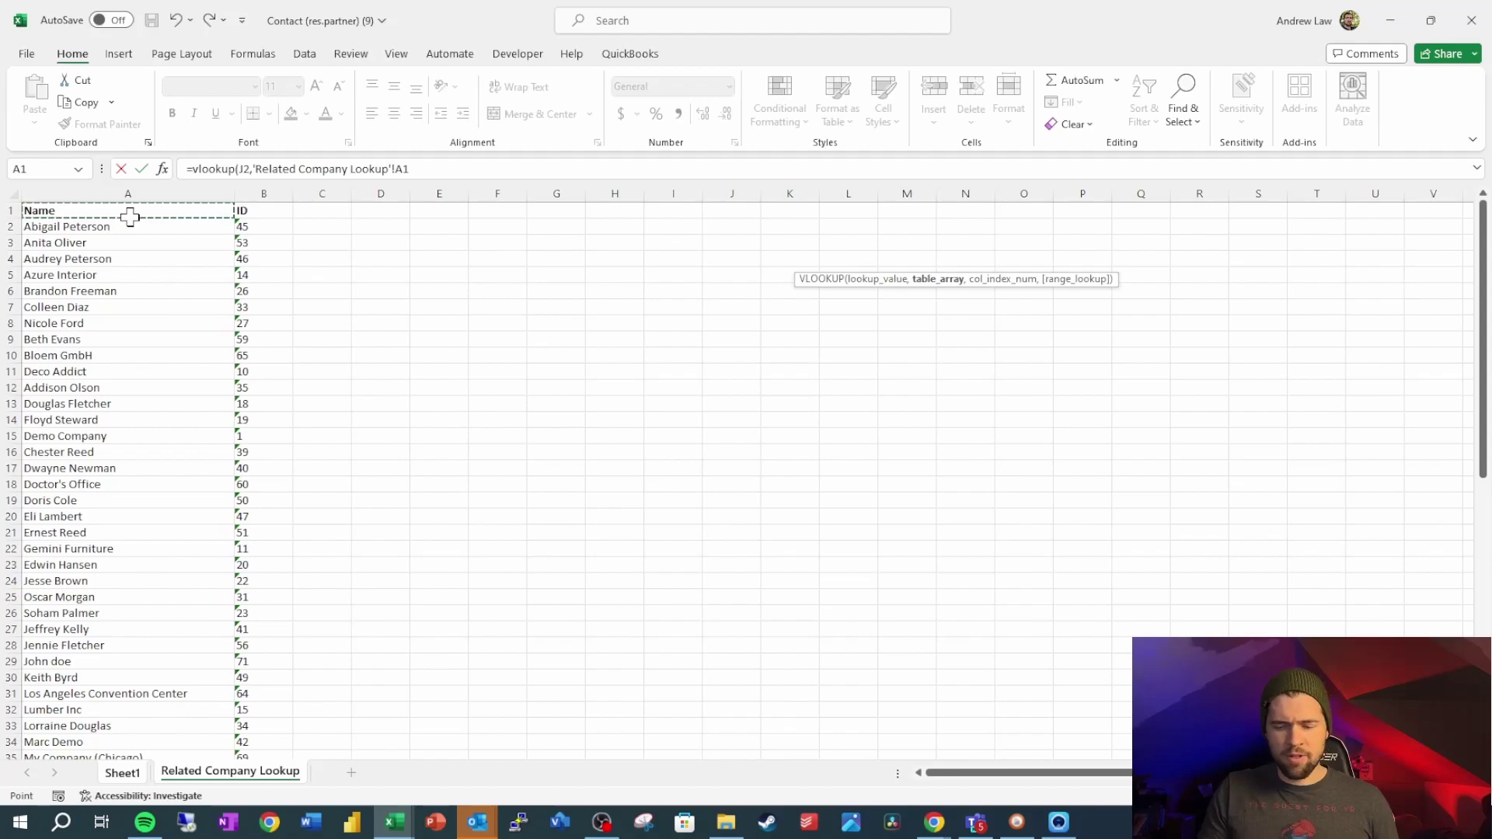
{"action": "key", "text": "ctrl+shift+Down"}
{"action": "key", "text": "ctrl+shift+Right"}
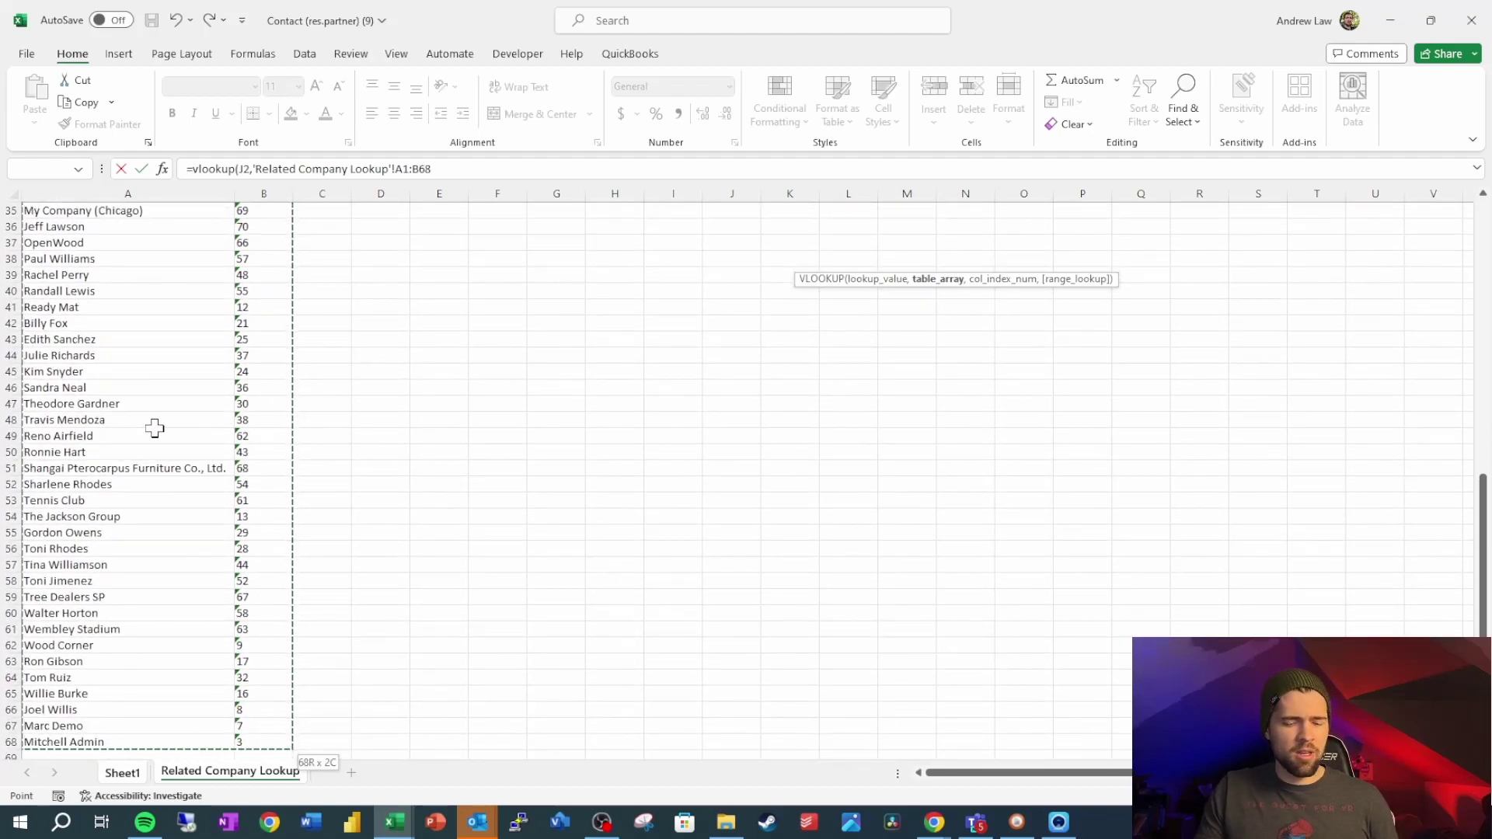
{"action": "key", "text": "F4"}
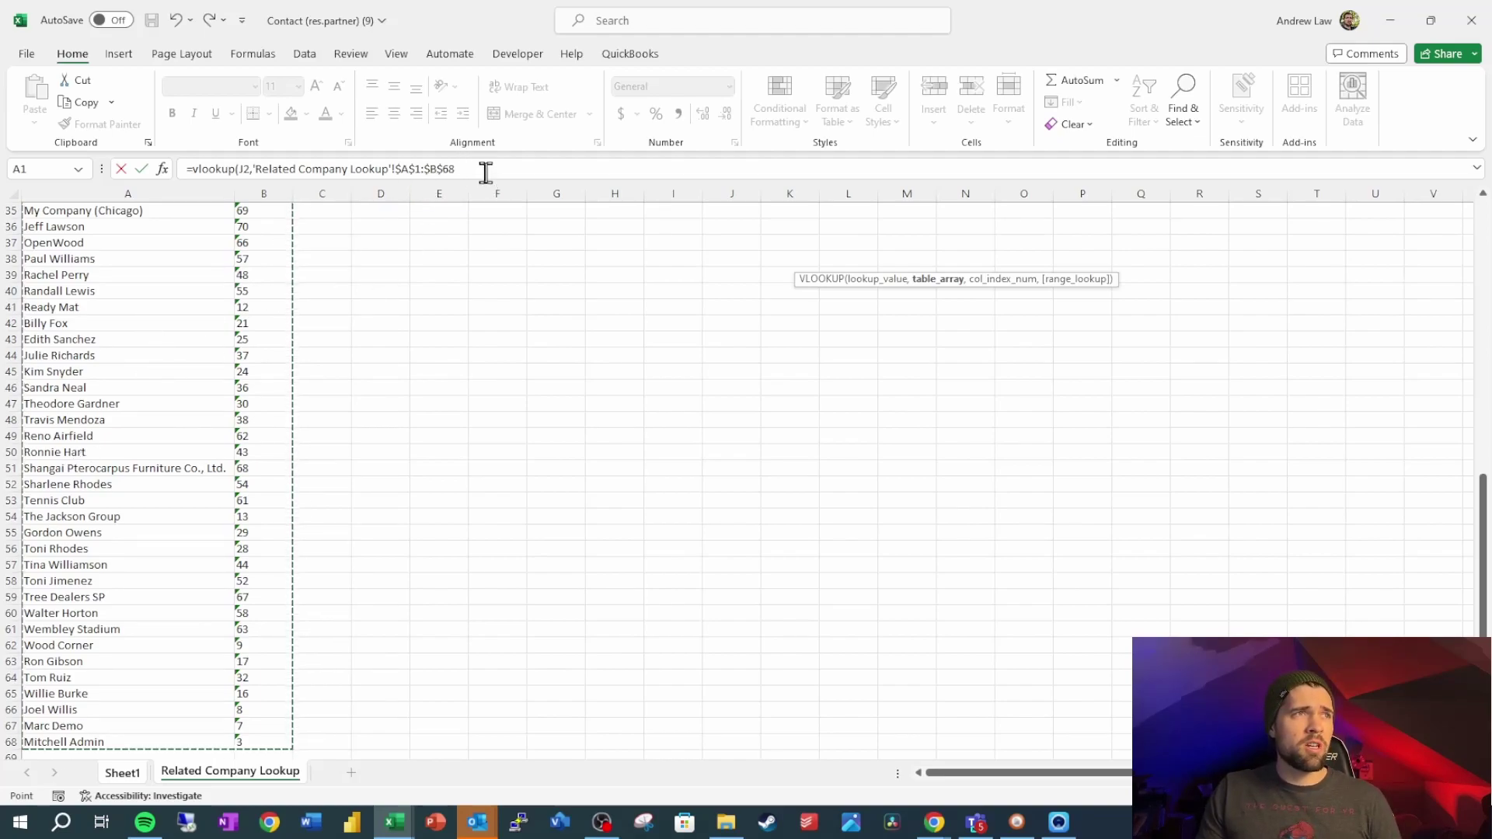
Finish the VLOOKUP with column 2 and FALSE, then fill it down to L4
{"action": "left_click", "coordinate": [482, 169]}
{"action": "type", "text": ","}
{"action": "scroll", "coordinate": [264, 334], "scroll_direction": "up", "scroll_amount": 10}
{"action": "scroll", "coordinate": [233, 311], "scroll_direction": "up", "scroll_amount": 2}
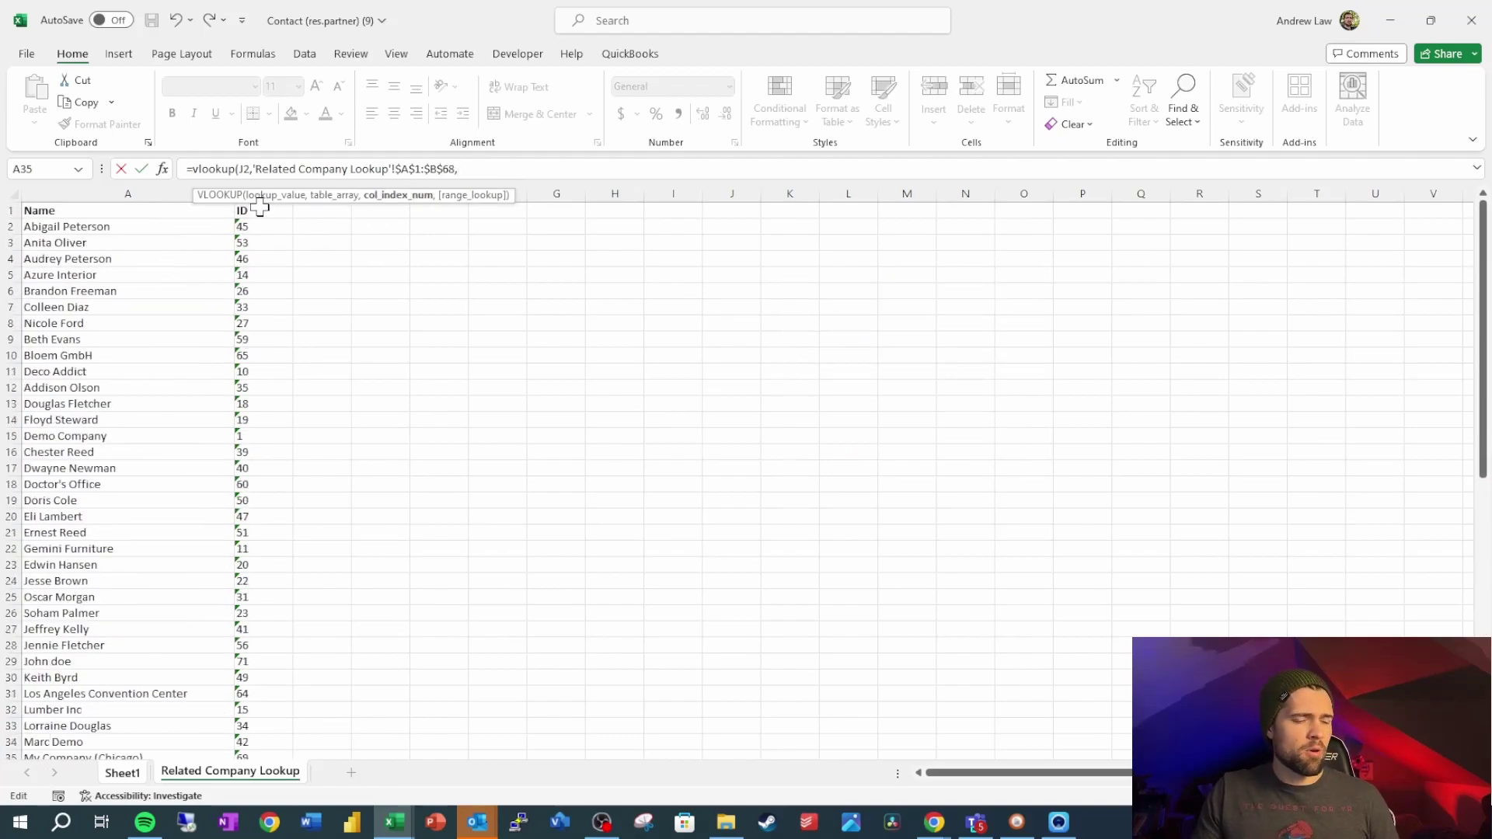
{"action": "type", "text": "2,fa"}
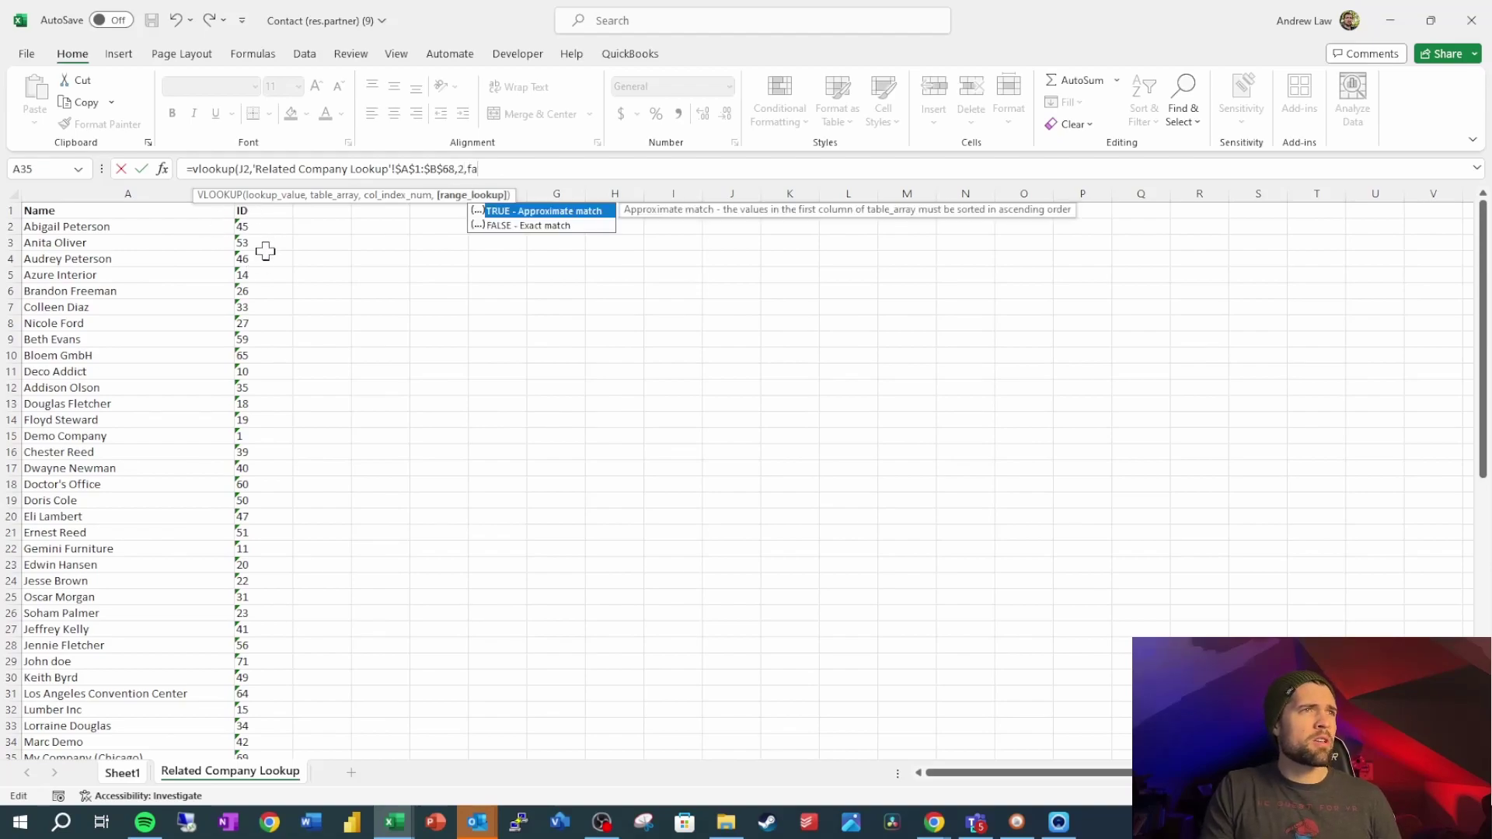
{"action": "type", "text": "lse)"}
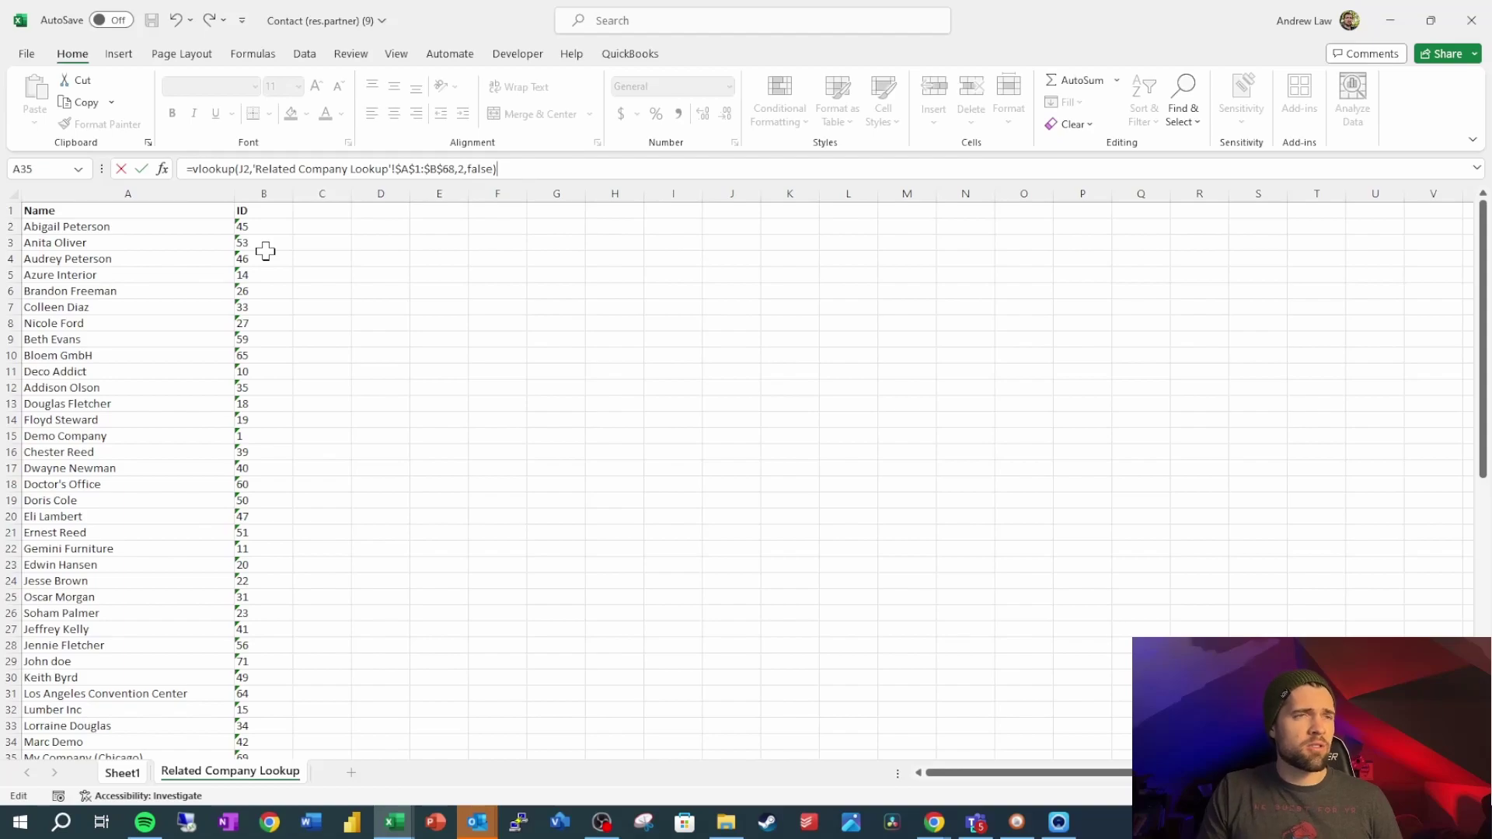
{"action": "key", "text": "Return"}
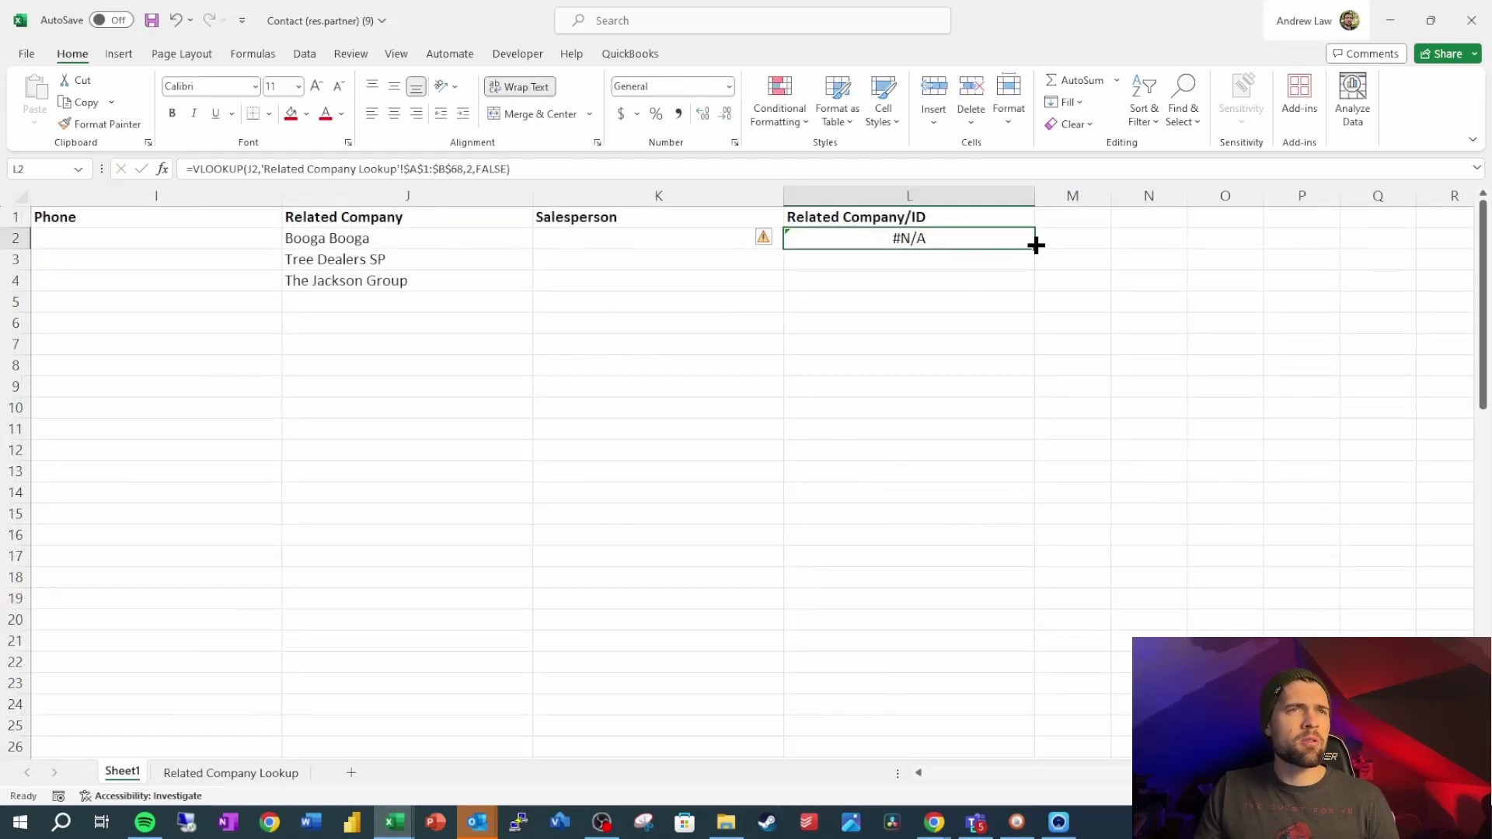
{"action": "double_click", "coordinate": [1036, 247]}
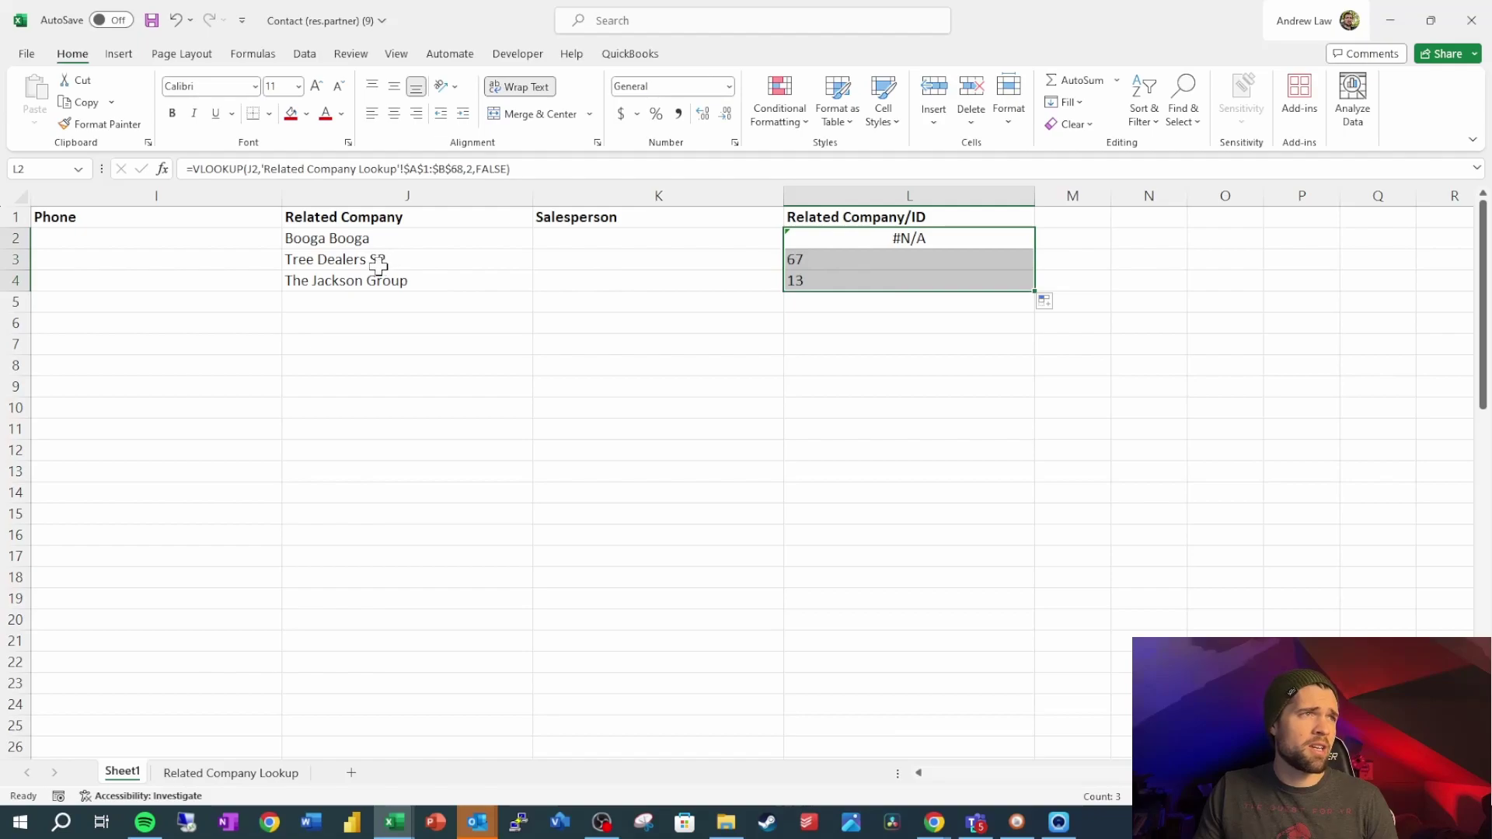
Check why L2 shows #N/A by looking for Booga Booga in the lookup list
{"action": "left_click", "coordinate": [395, 245]}
{"action": "left_click", "coordinate": [394, 259]}
{"action": "left_click", "coordinate": [911, 241]}
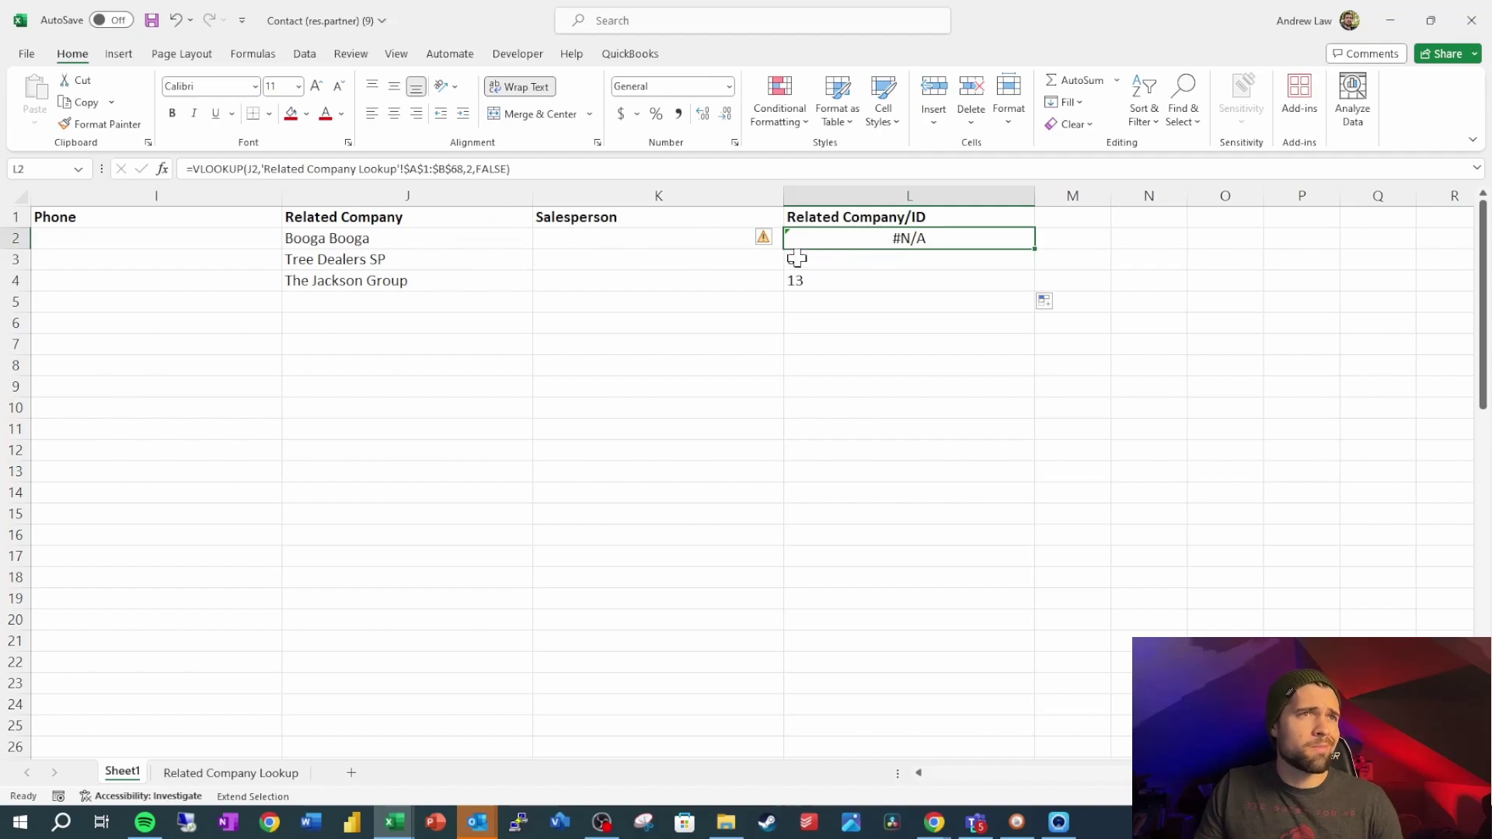
{"action": "left_click", "coordinate": [470, 246]}
{"action": "left_click", "coordinate": [883, 242]}
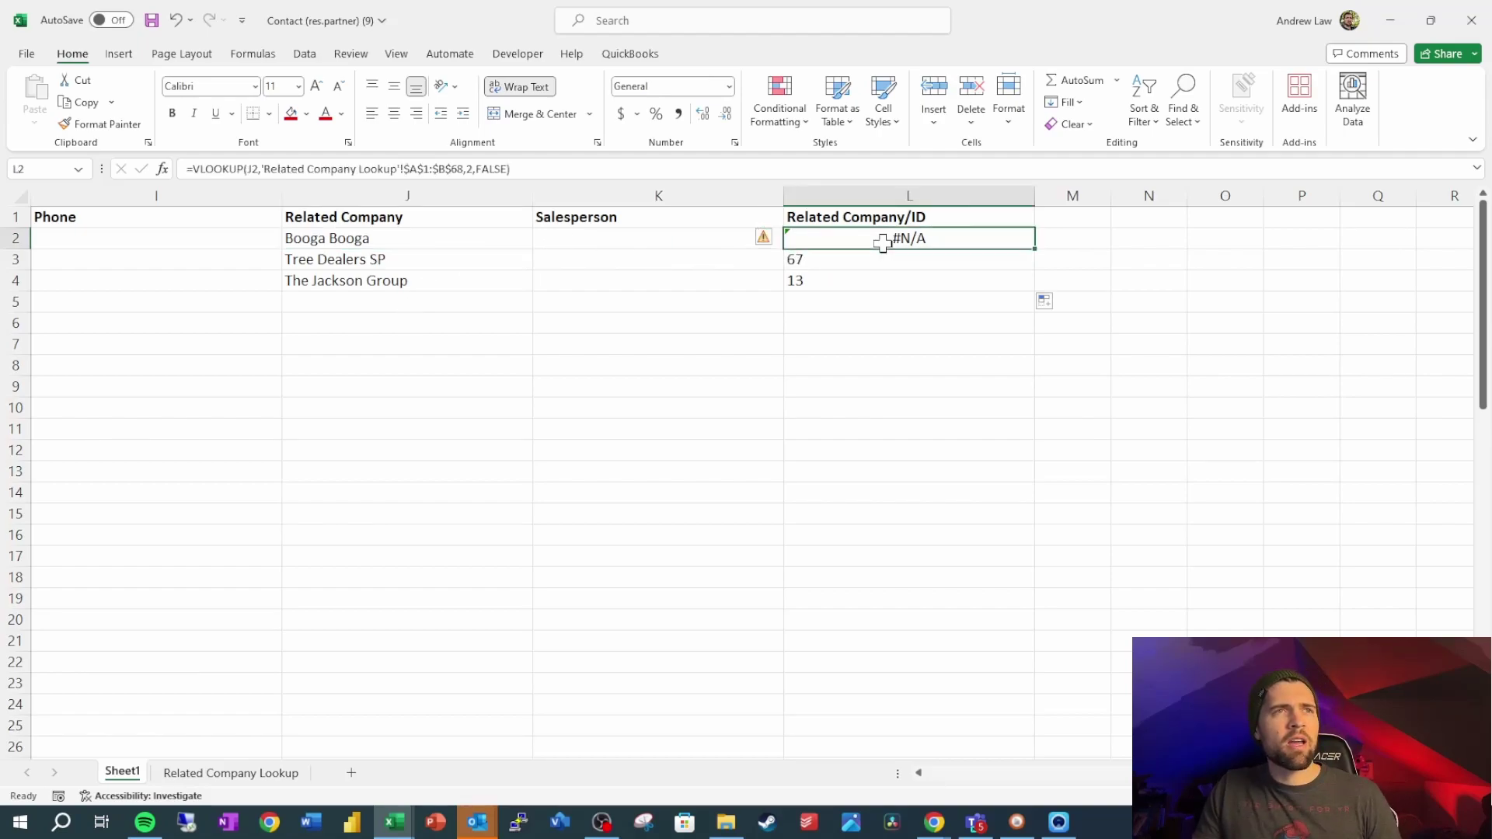
{"action": "left_click", "coordinate": [194, 781]}
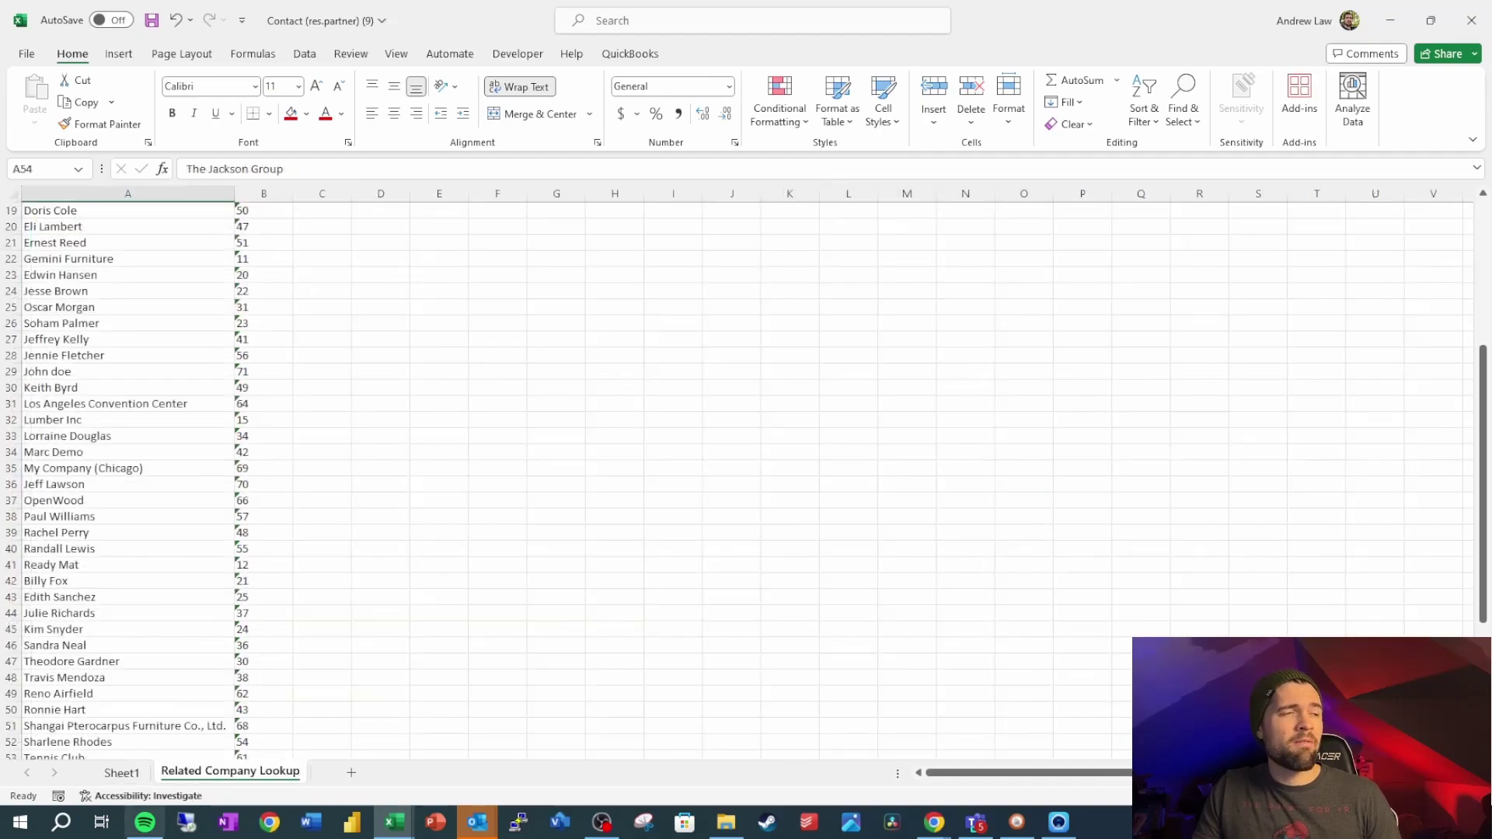
{"action": "left_click", "coordinate": [122, 772]}
{"action": "left_click", "coordinate": [336, 244]}
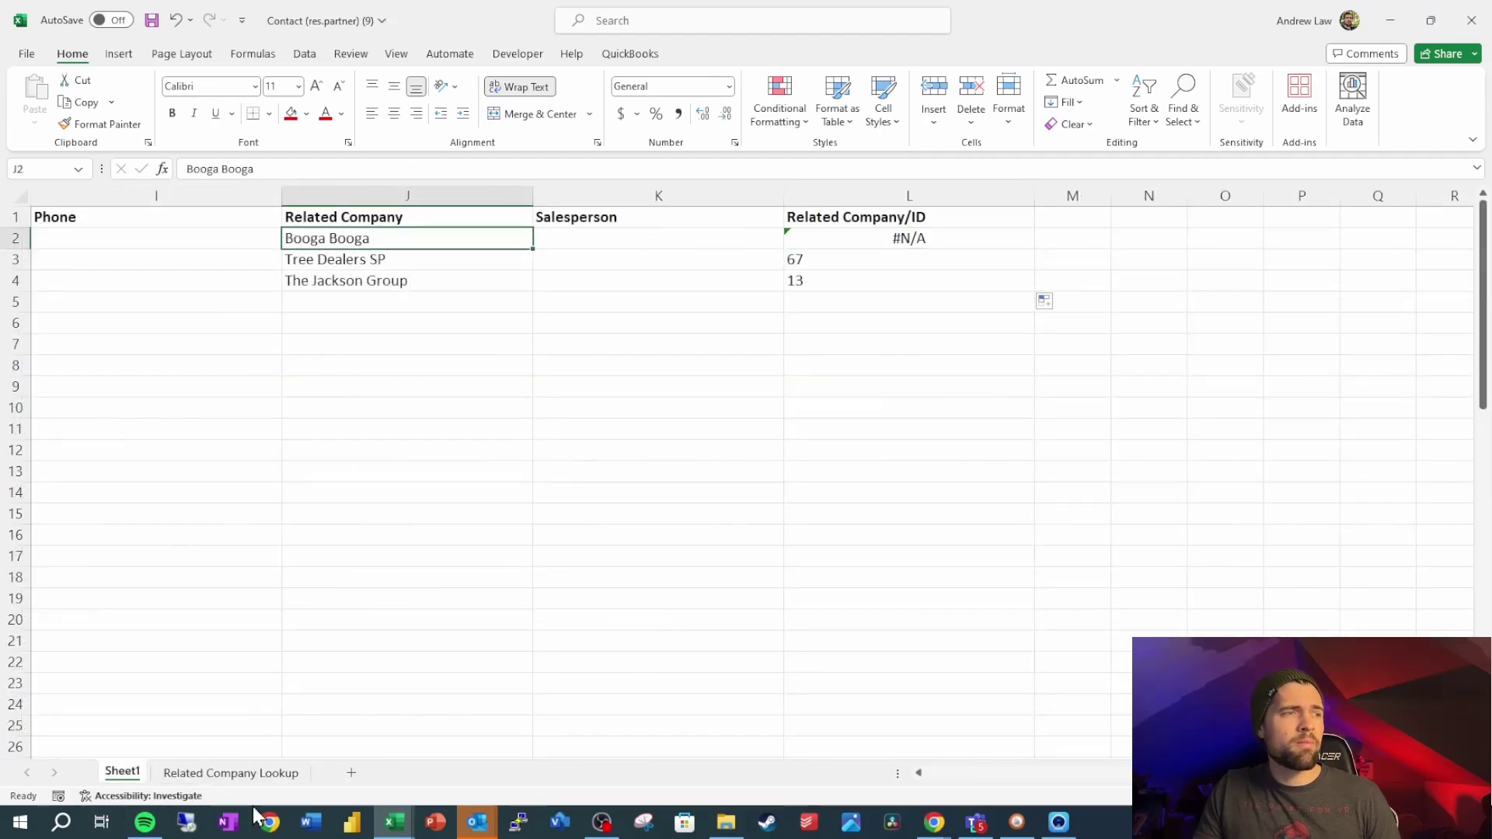
{"action": "left_click", "coordinate": [261, 773]}
{"action": "scroll", "coordinate": [137, 278], "scroll_direction": "up", "scroll_amount": 6}
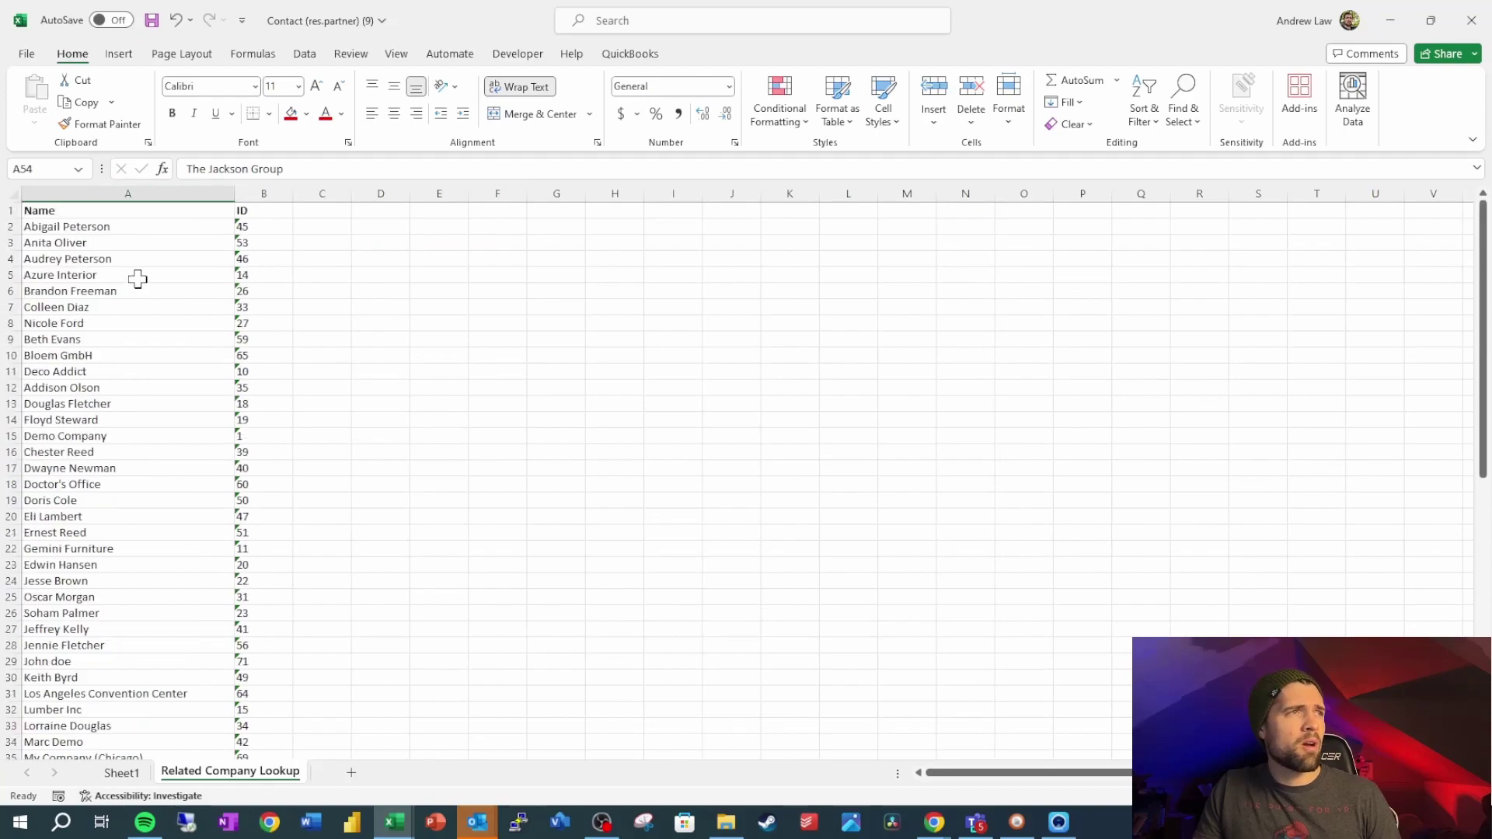
{"action": "left_click", "coordinate": [146, 225]}
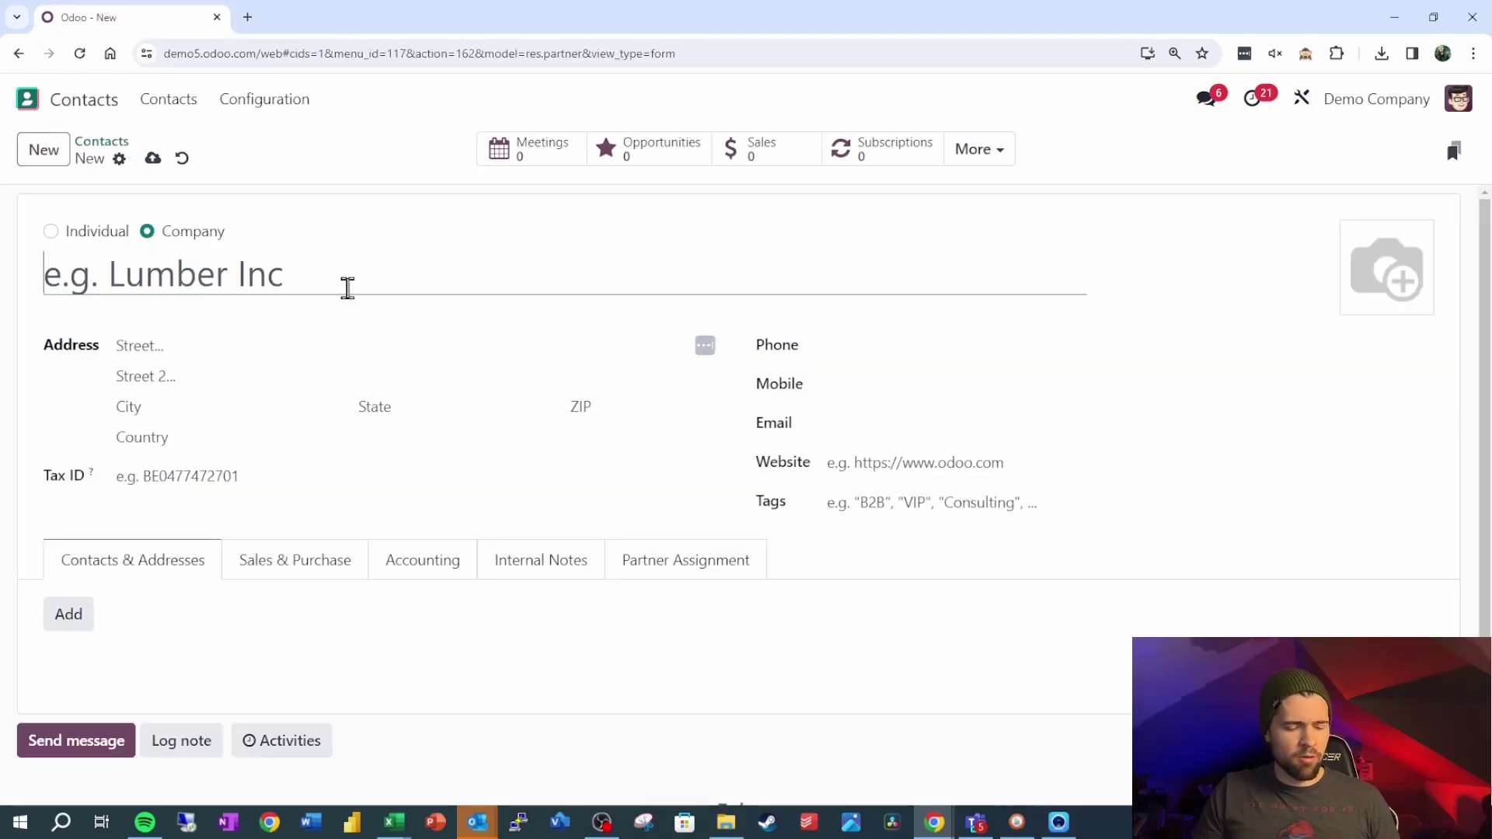
Name the new company contact Booga Booga and save the record
{"action": "type", "text": "Bo"}
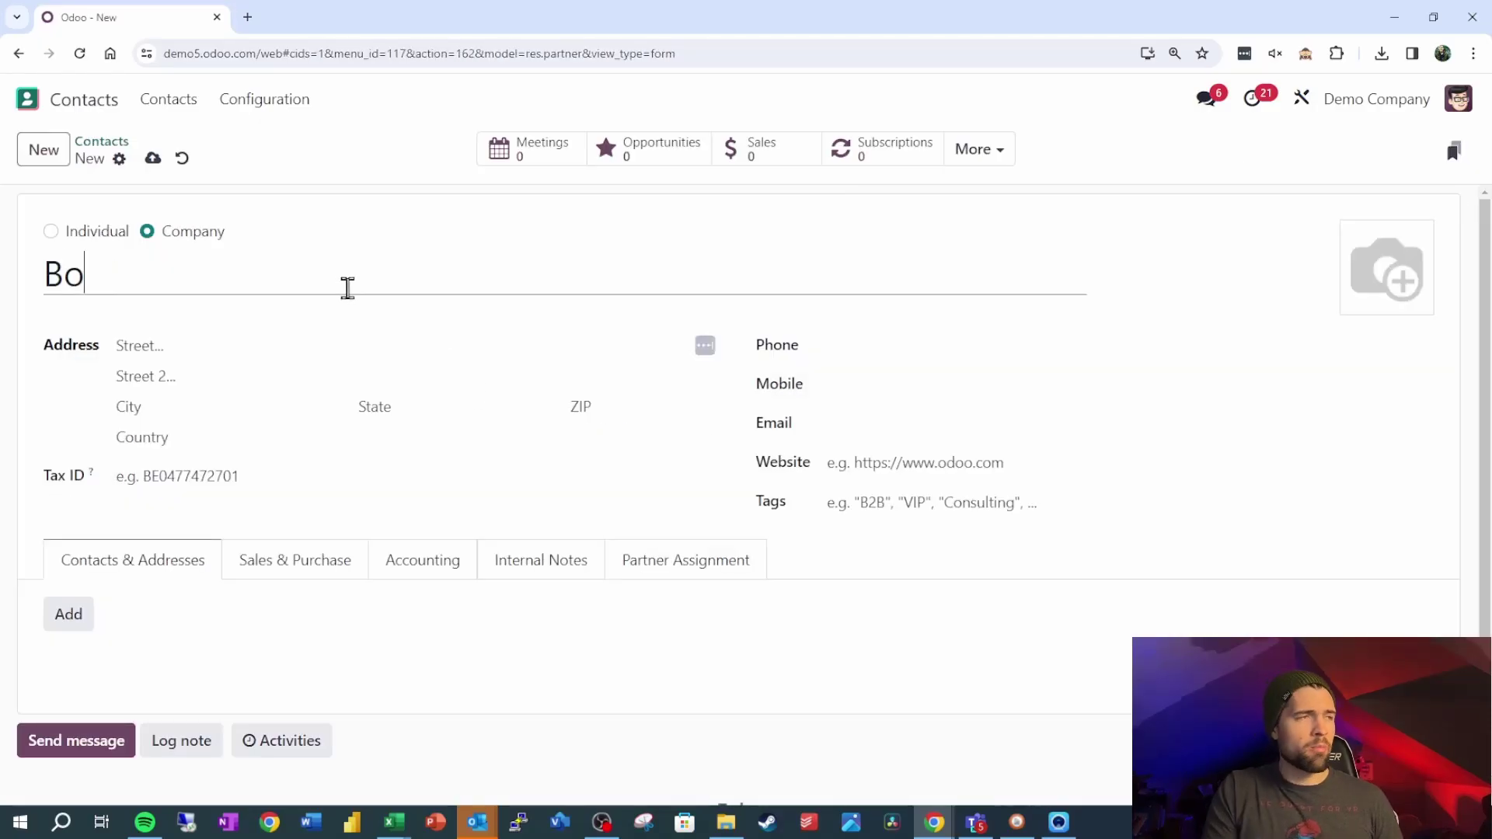
{"action": "type", "text": "oga Booga"}
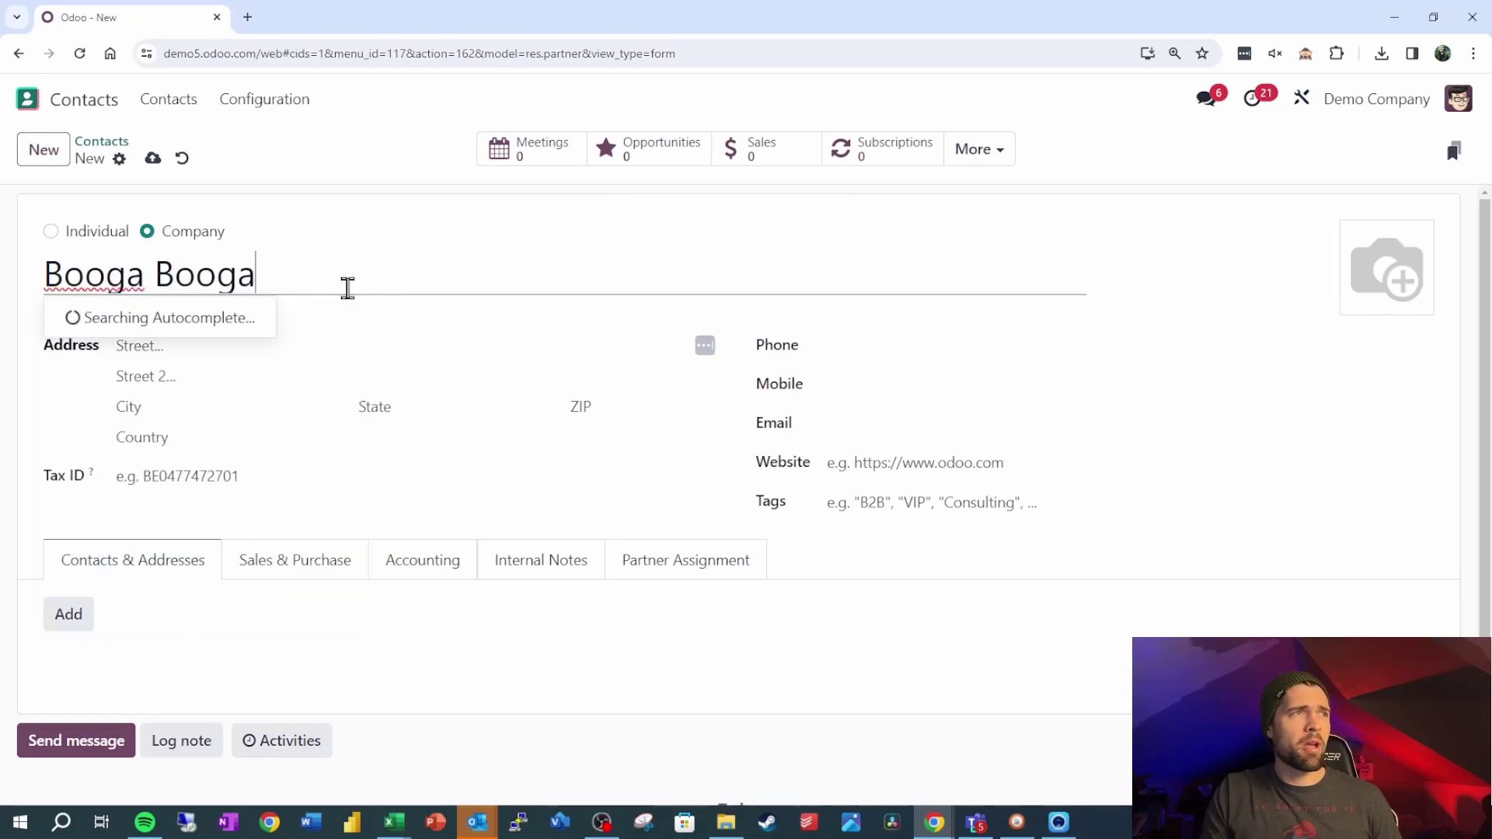
{"action": "left_click", "coordinate": [153, 158]}
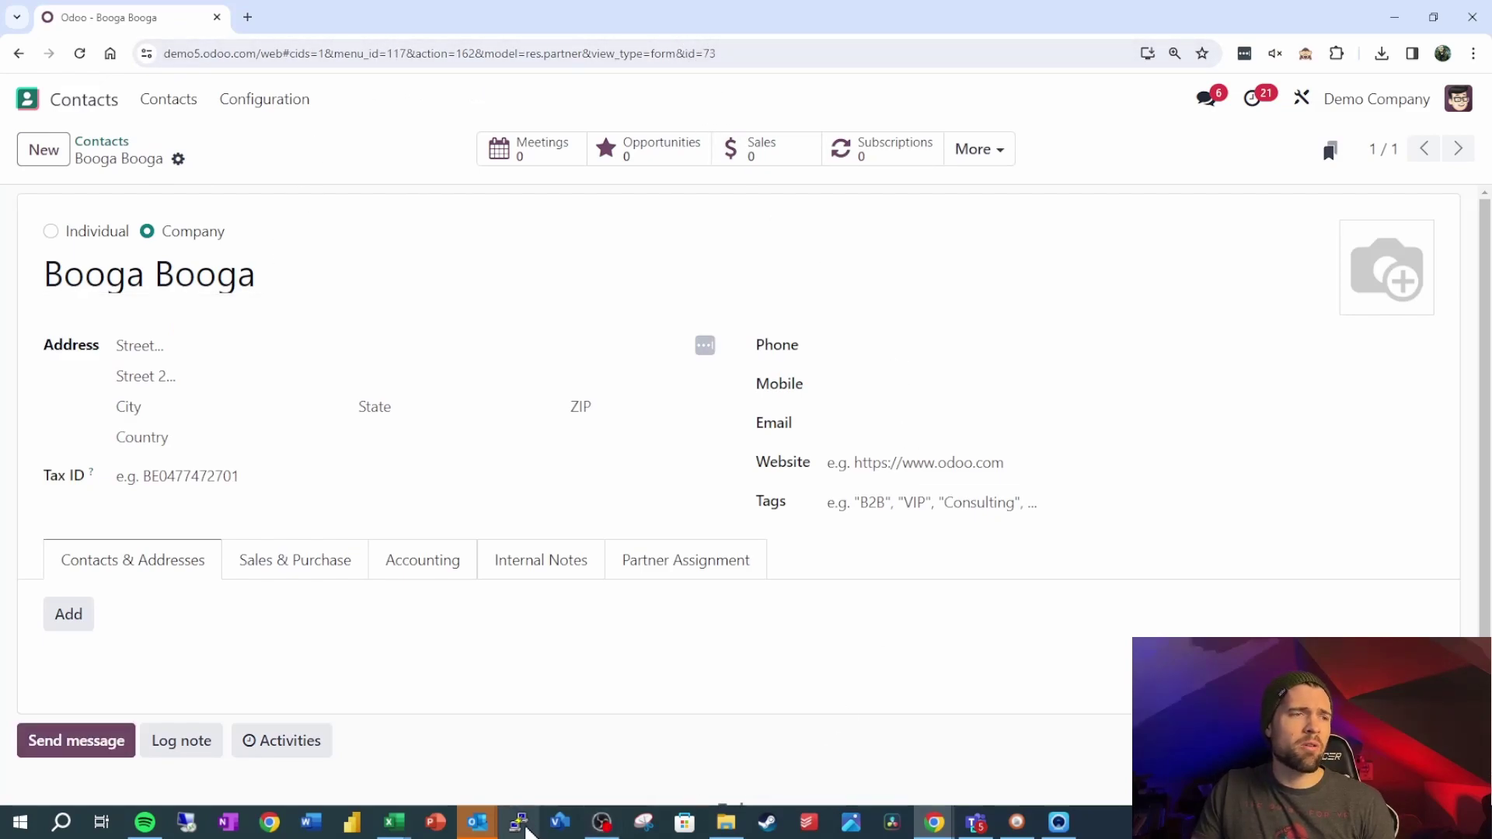
Append Booga Booga with ID 73 below the Related Company Lookup list
{"action": "mouse_move", "coordinate": [394, 822]}
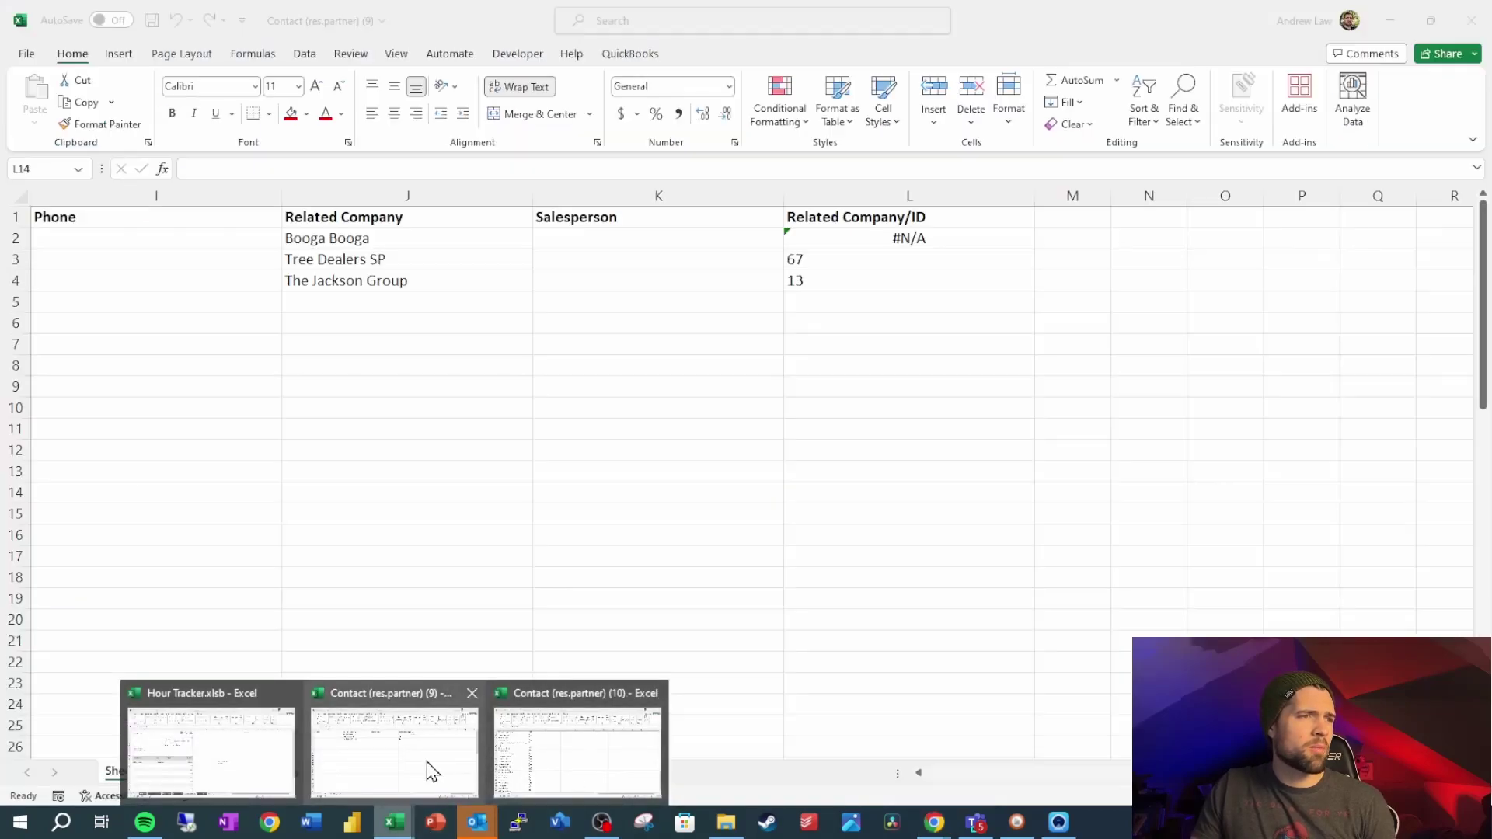
{"action": "left_click", "coordinate": [432, 772]}
{"action": "left_click", "coordinate": [257, 771]}
{"action": "scroll", "coordinate": [233, 692], "scroll_direction": "down", "scroll_amount": 1}
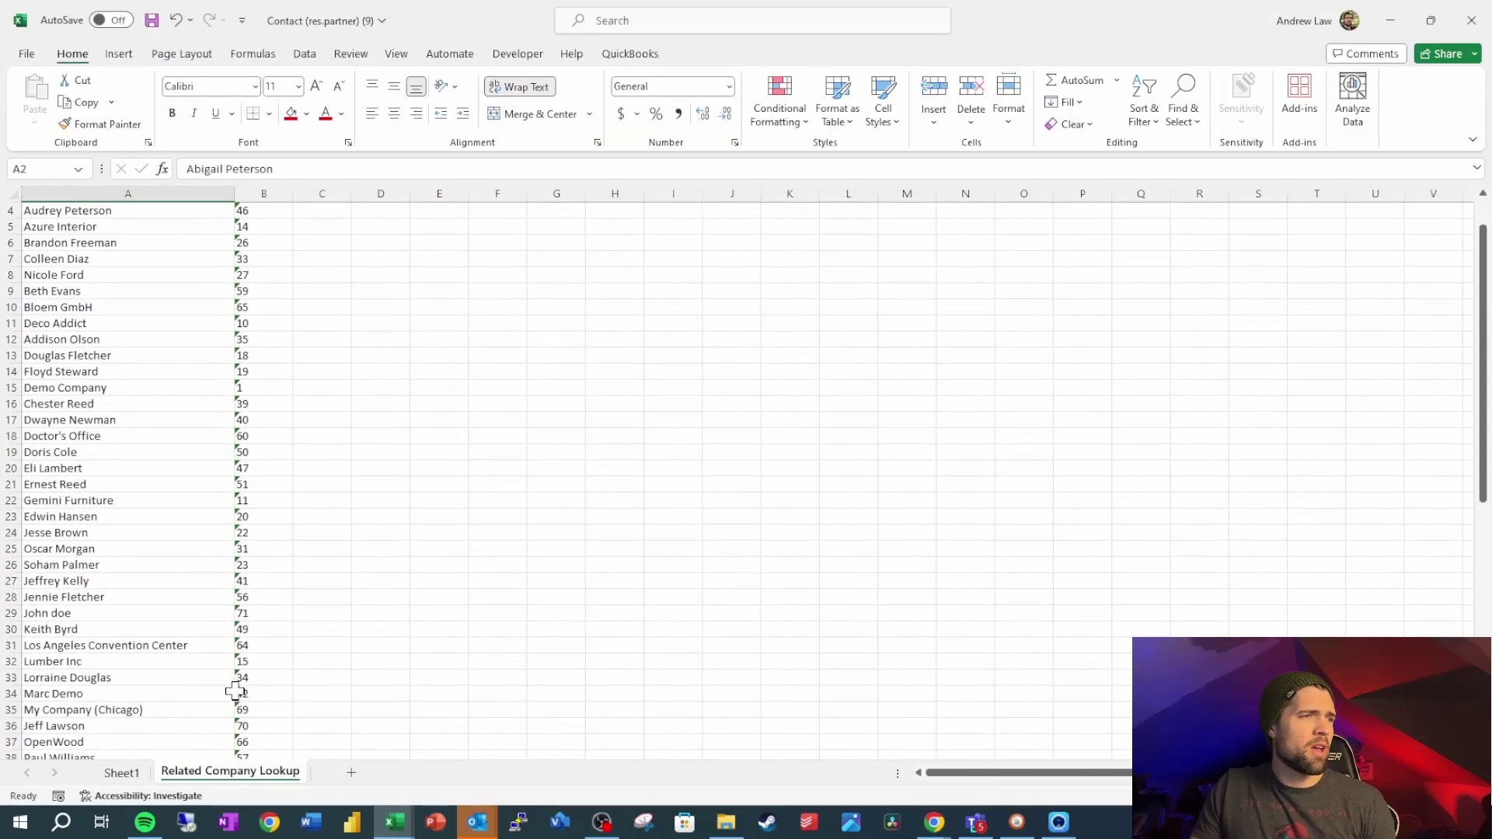
{"action": "left_click", "coordinate": [238, 693]}
{"action": "key", "text": "Left"}
{"action": "key", "text": "ctrl+Down"}
{"action": "key", "text": "Down"}
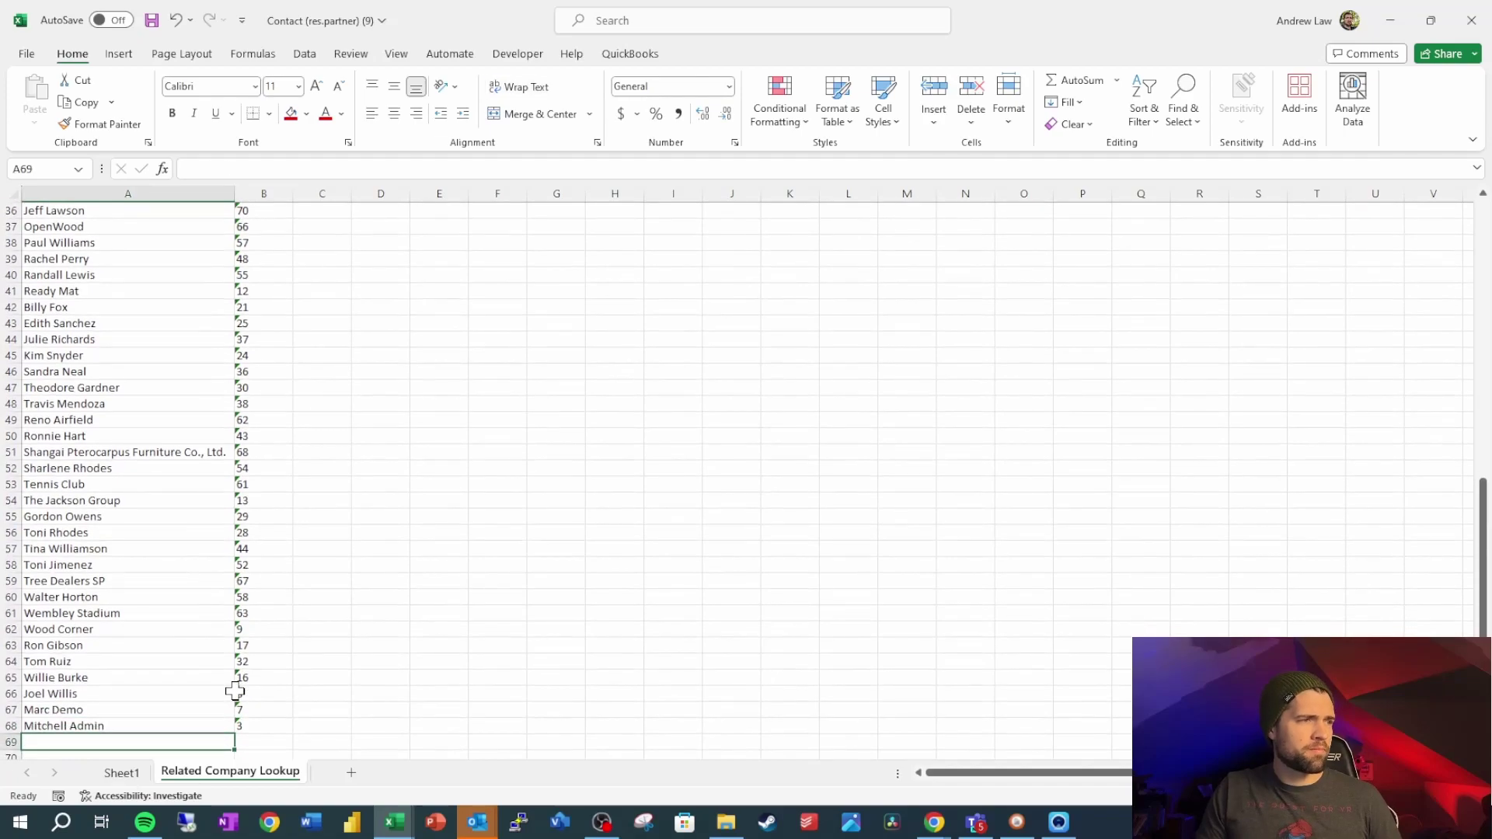
{"action": "type", "text": "Booga Boog"}
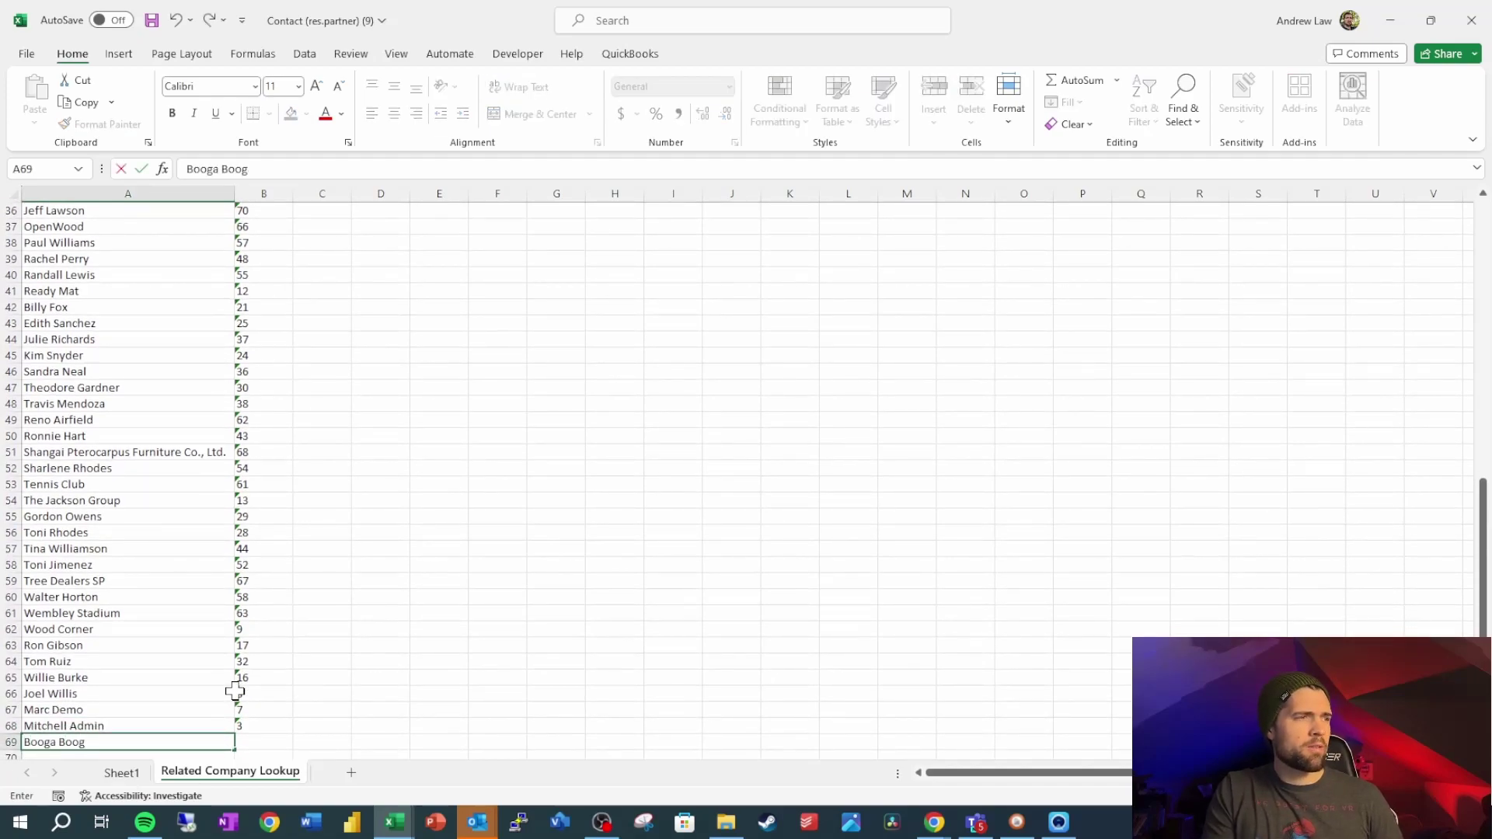
{"action": "type", "text": "a"}
{"action": "key", "text": "Tab"}
{"action": "type", "text": "7"}
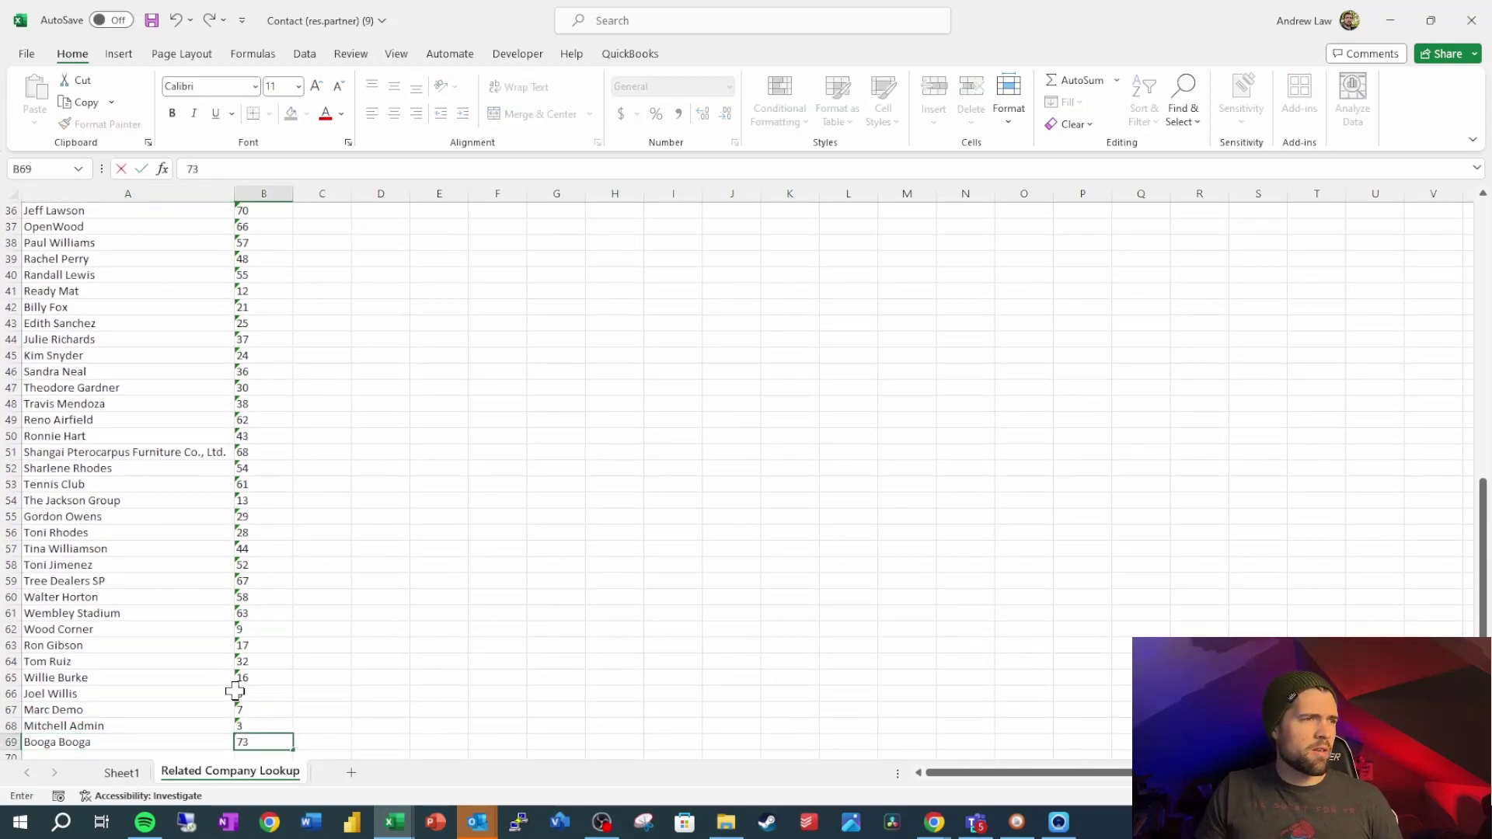
{"action": "type", "text": "3"}
{"action": "key", "text": "Return"}
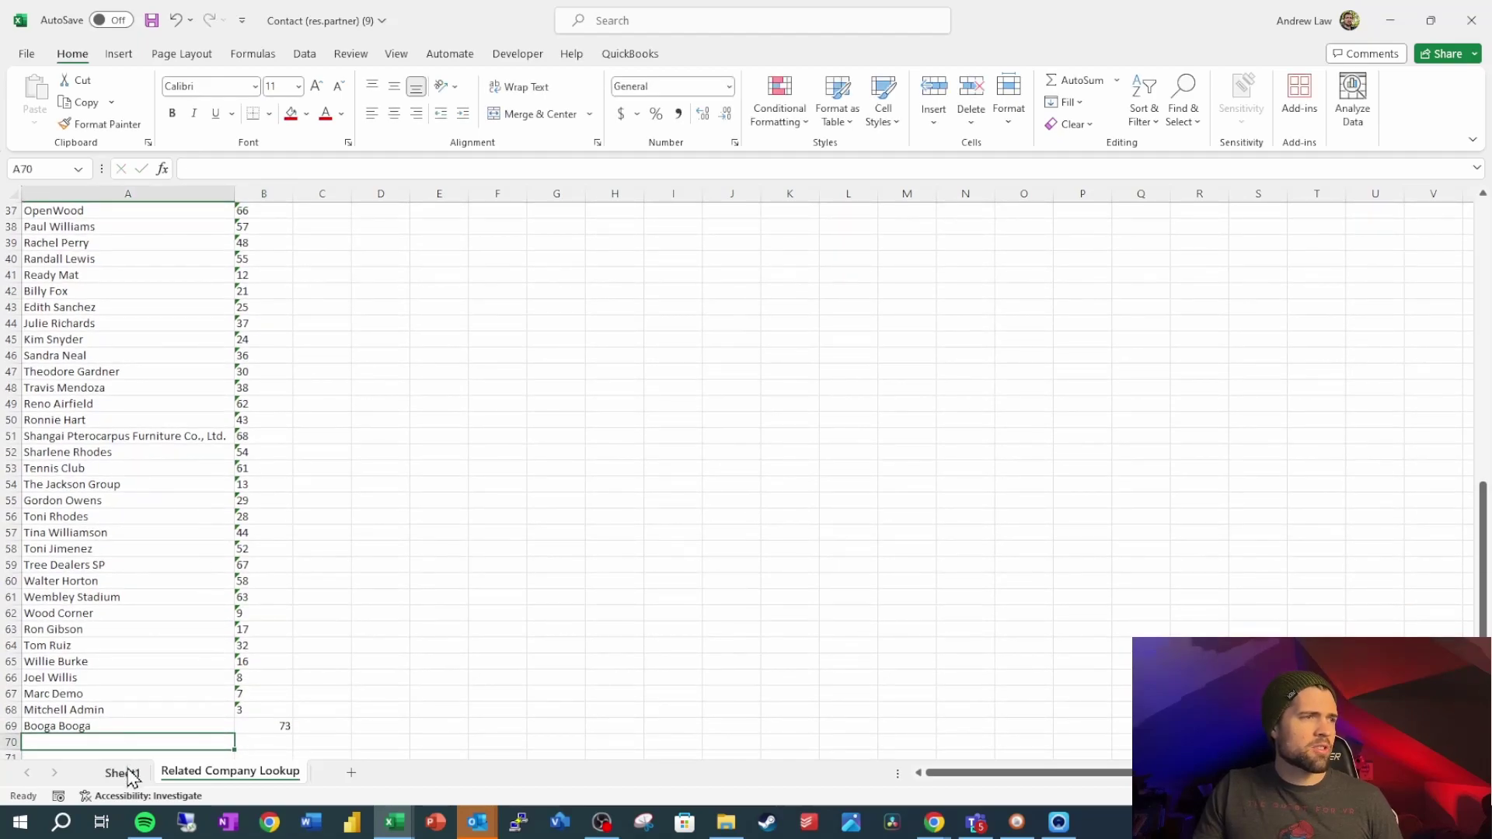
Extend the L2 VLOOKUP range to $B$69 and fill down to L4, giving 73, 67, 13
{"action": "left_click", "coordinate": [121, 772]}
{"action": "left_click", "coordinate": [834, 244]}
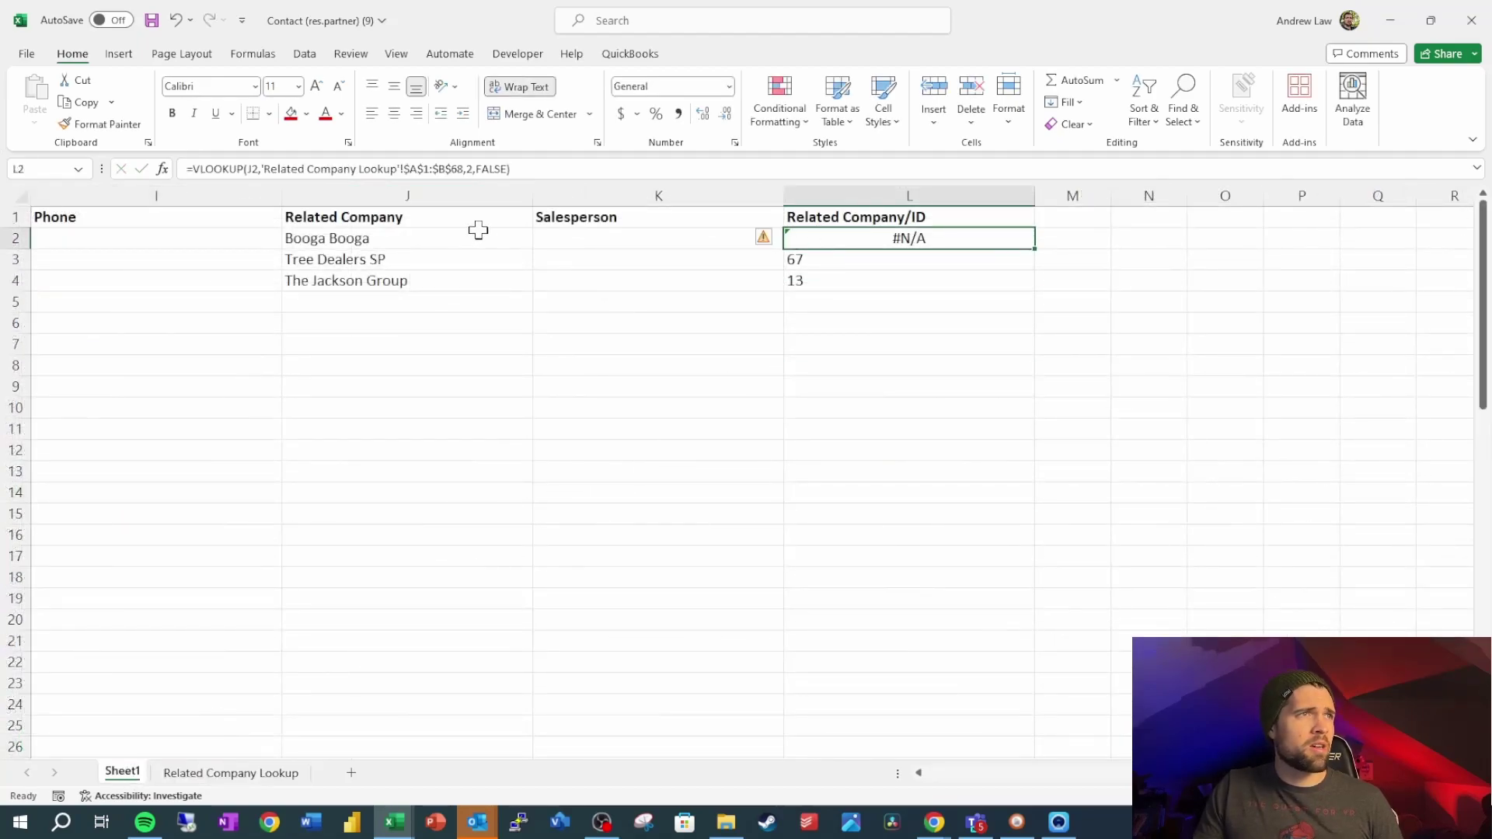
{"action": "left_click", "coordinate": [456, 167]}
{"action": "key", "text": "BackSpace"}
{"action": "type", "text": "9"}
{"action": "key", "text": "Return"}
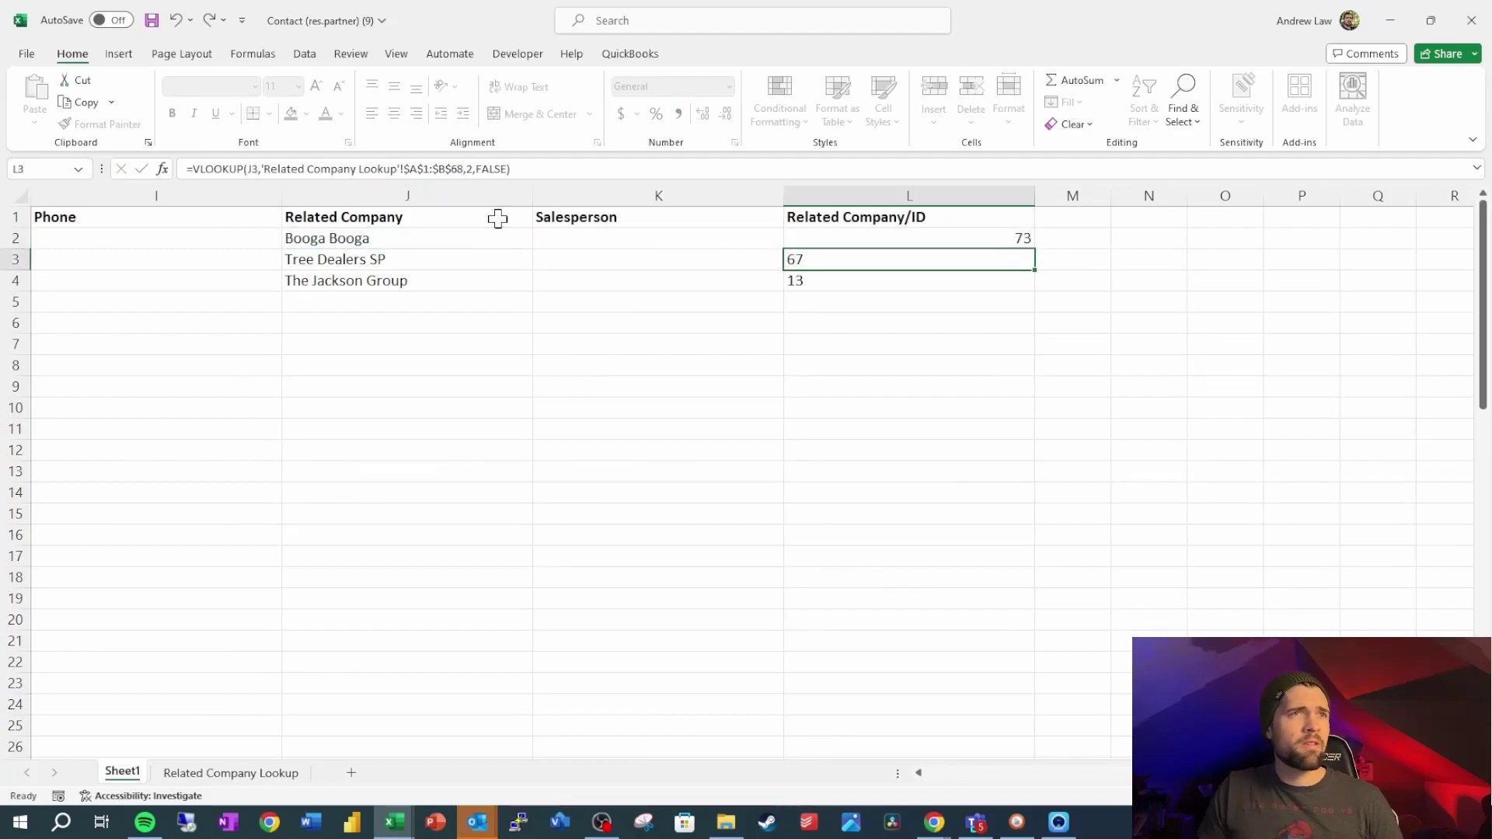
{"action": "key", "text": "Up"}
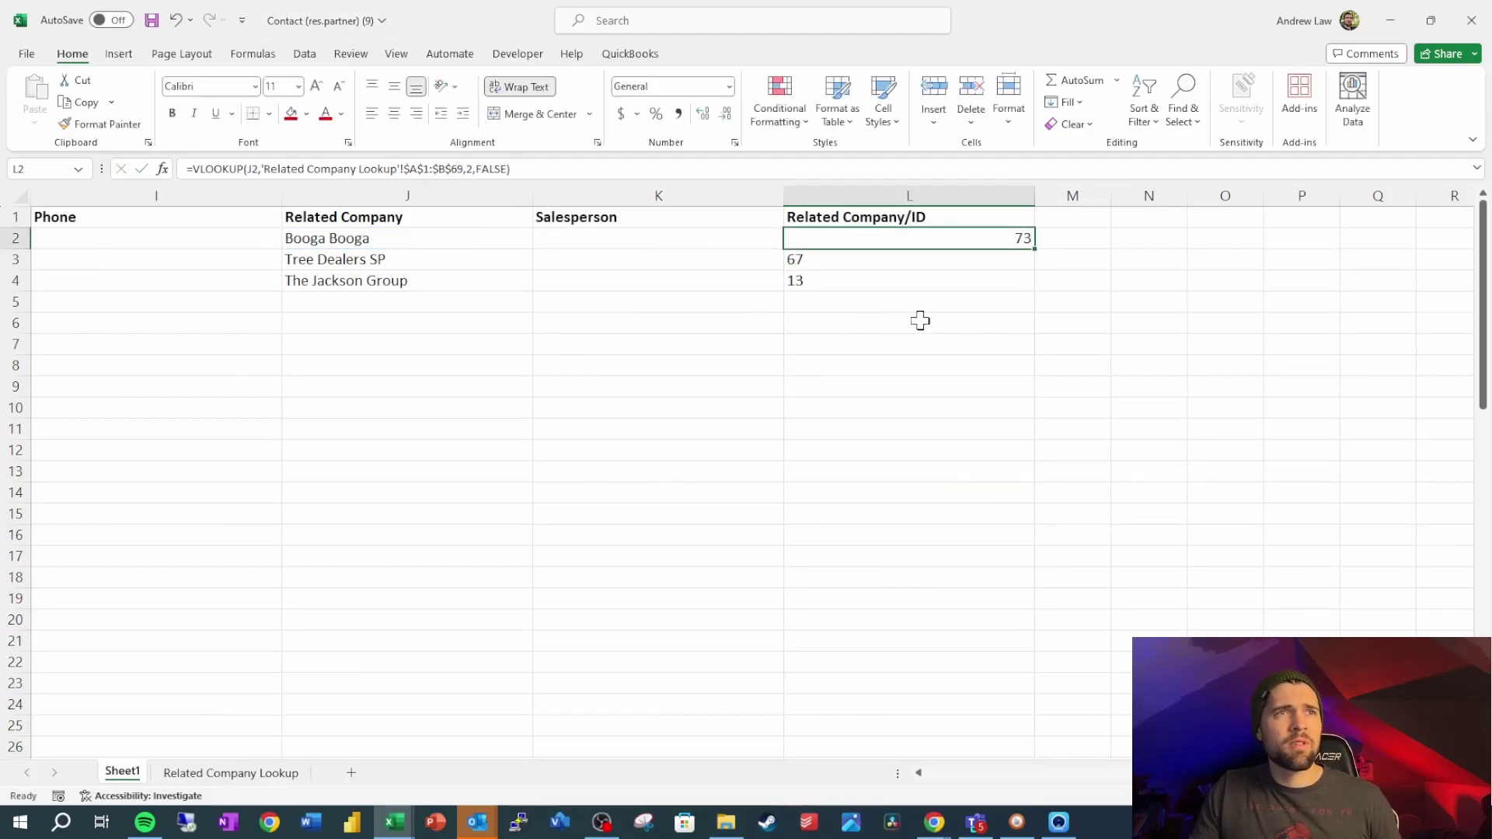
{"action": "left_click_drag", "start_coordinate": [1038, 251], "coordinate": [1038, 284]}
{"action": "left_click", "coordinate": [1094, 363]}
Rename the J1 header to Reference Related Company
{"action": "left_click", "coordinate": [405, 450]}
{"action": "key", "text": "F8"}
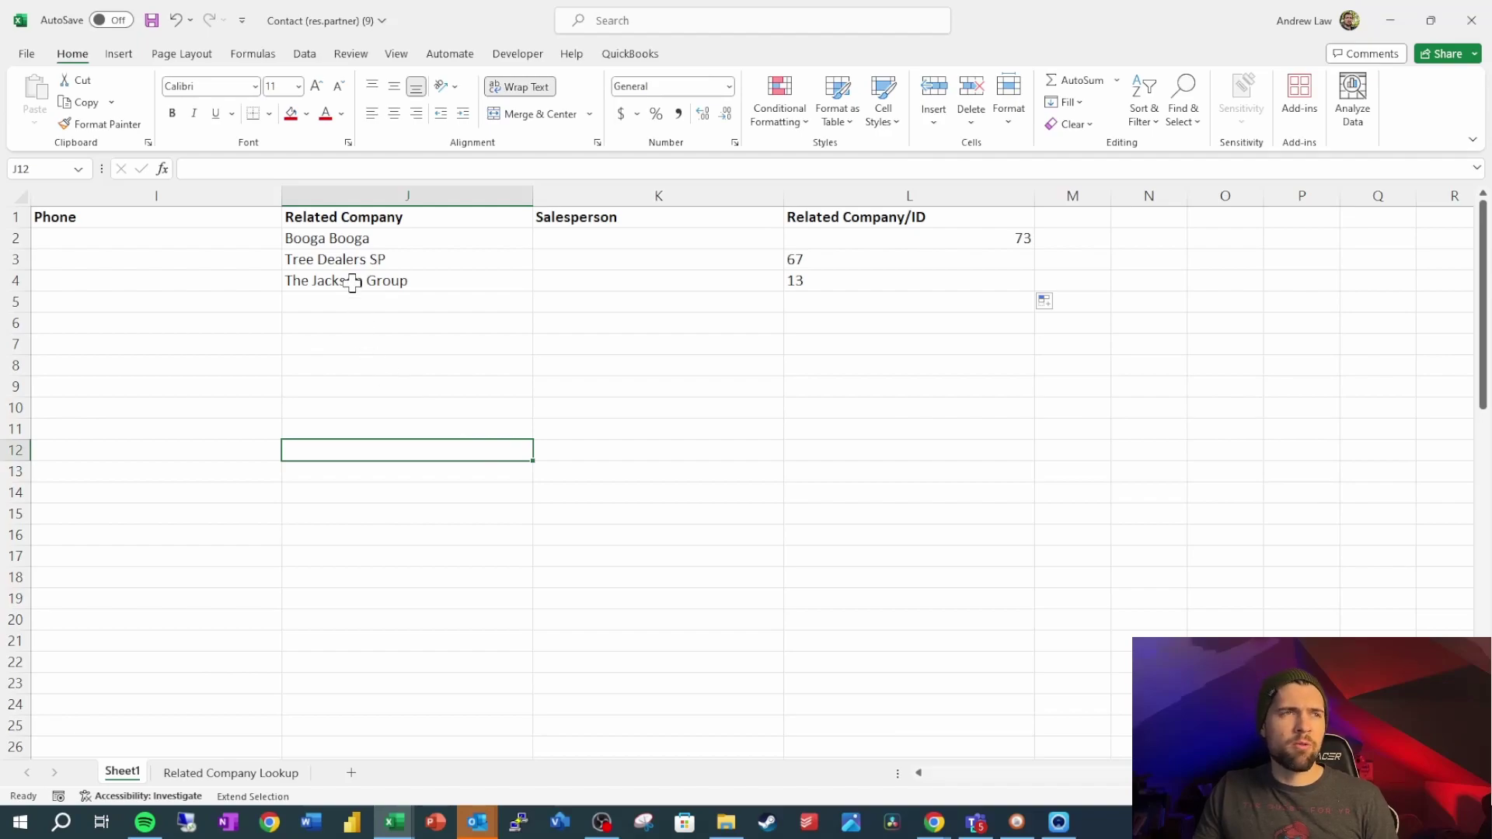
{"action": "key", "text": "F8"}
{"action": "left_click", "coordinate": [401, 226]}
{"action": "left_click", "coordinate": [185, 169]}
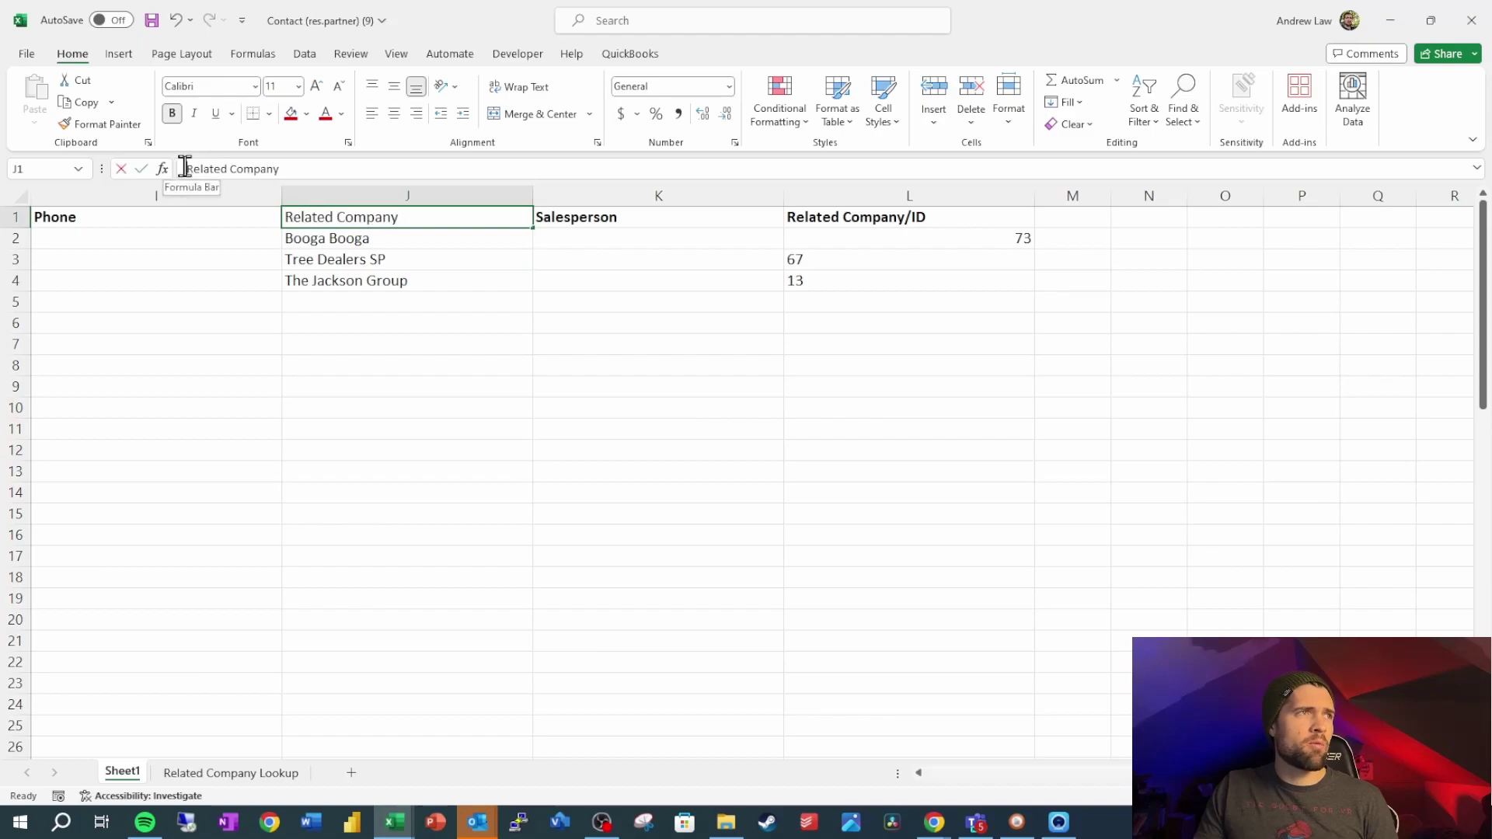
{"action": "type", "text": "Reference"}
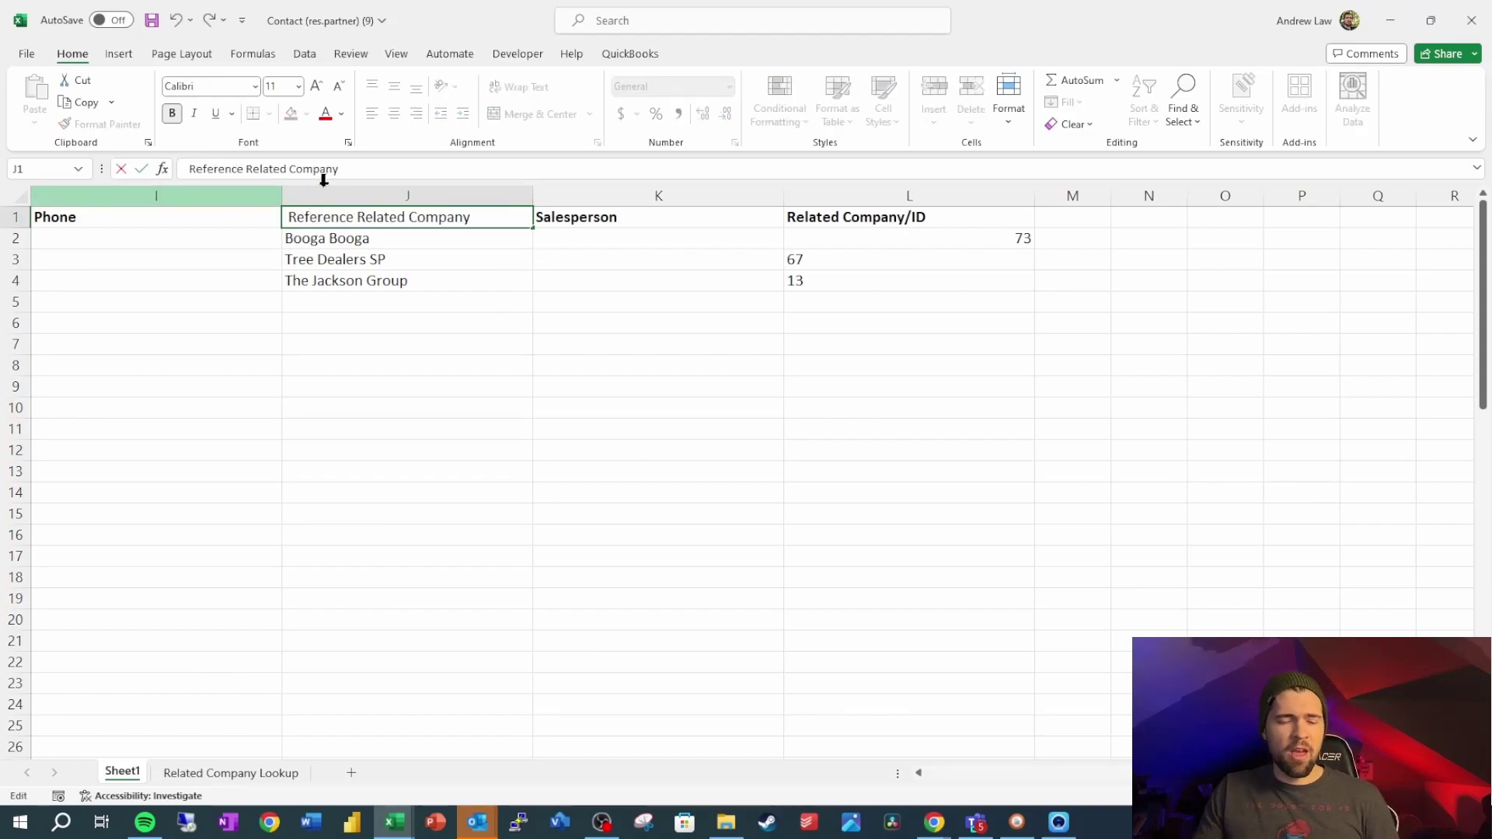
{"action": "left_click", "coordinate": [400, 387]}
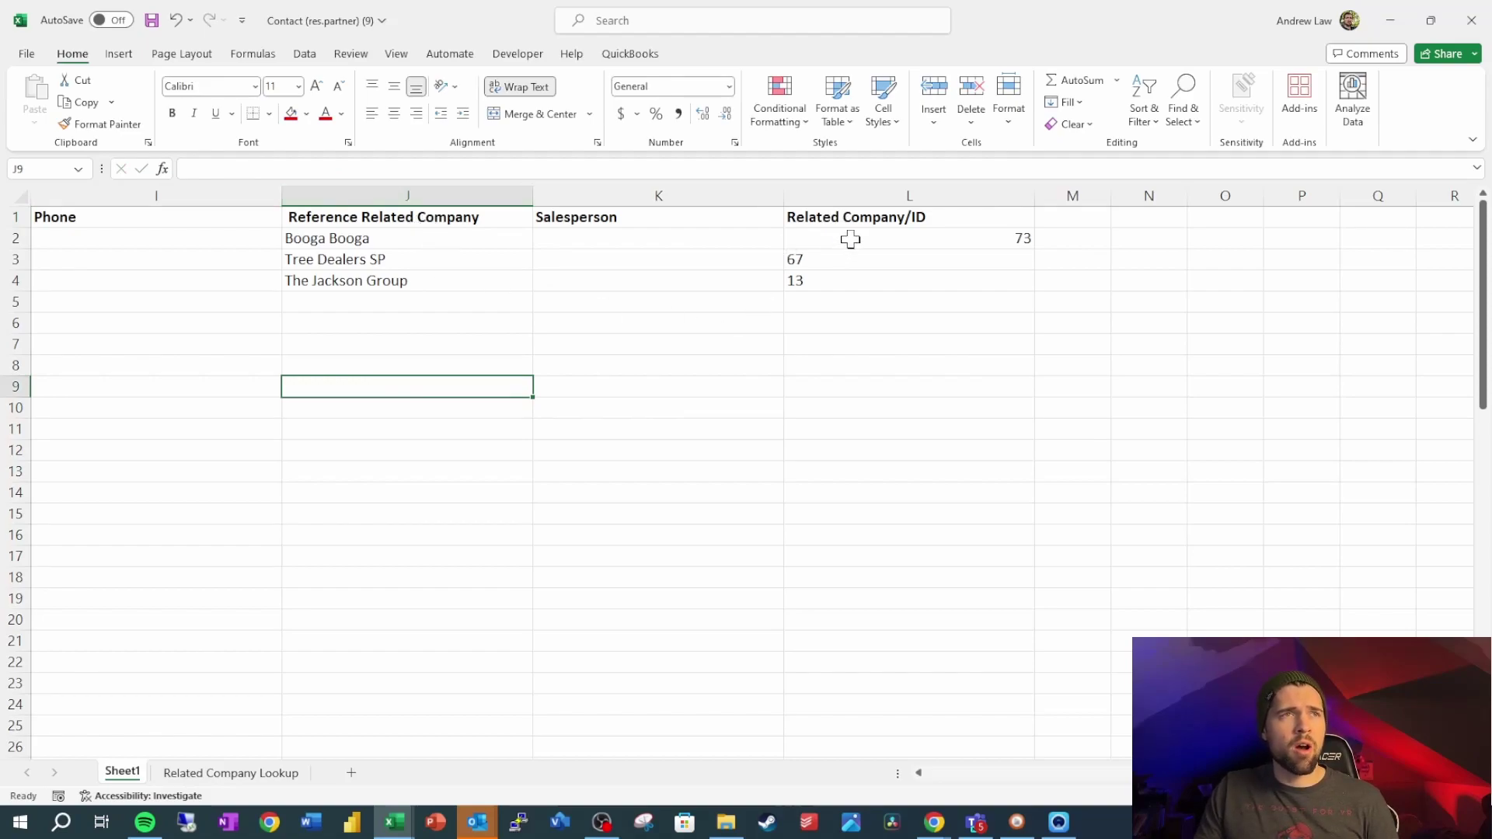
Save the workbook to Downloads as Contact Import
{"action": "key", "text": "alt+Tab"}
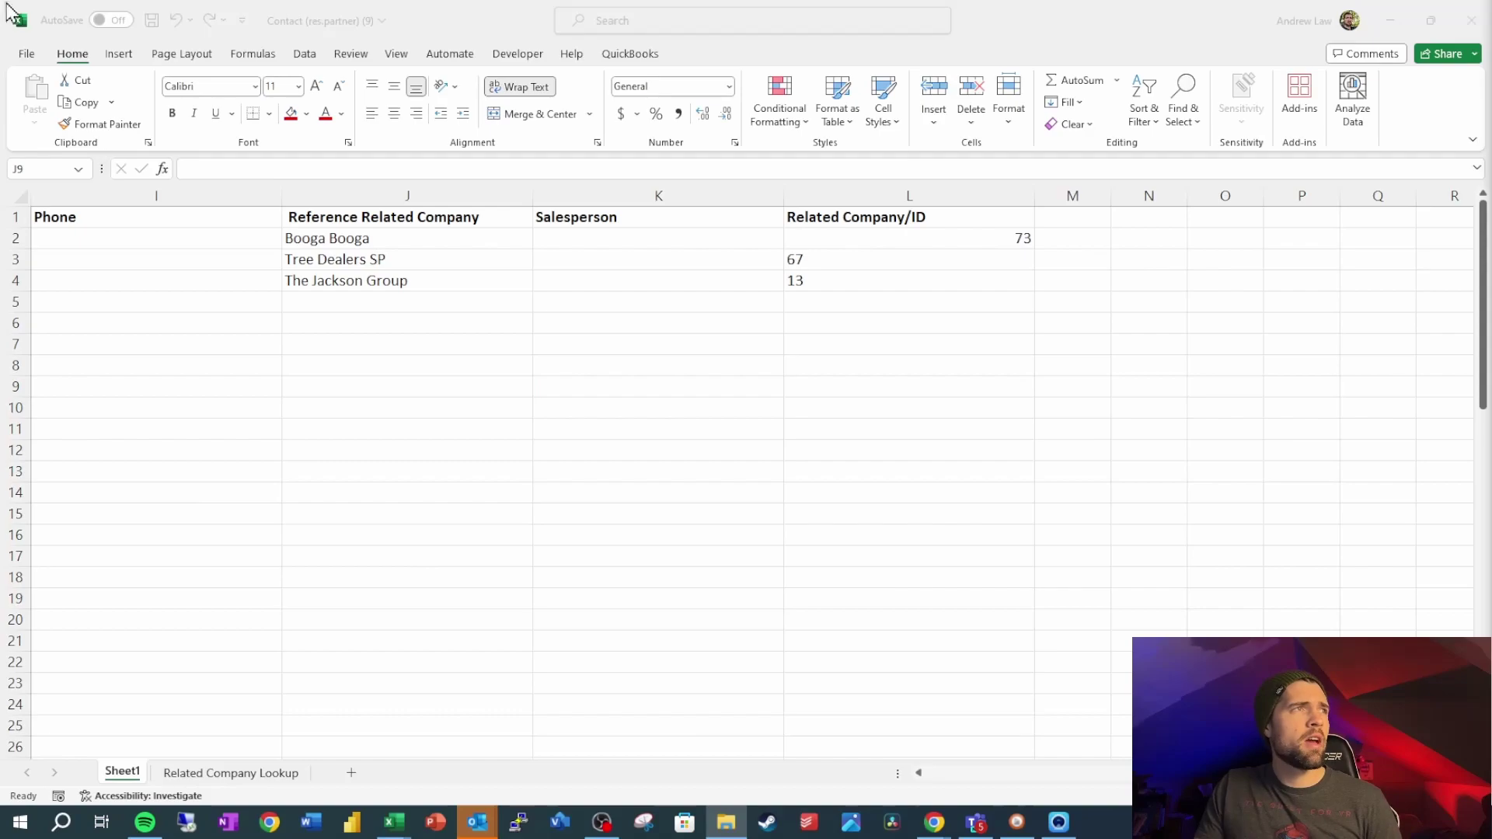
{"action": "left_click", "coordinate": [153, 29]}
{"action": "left_click", "coordinate": [27, 53]}
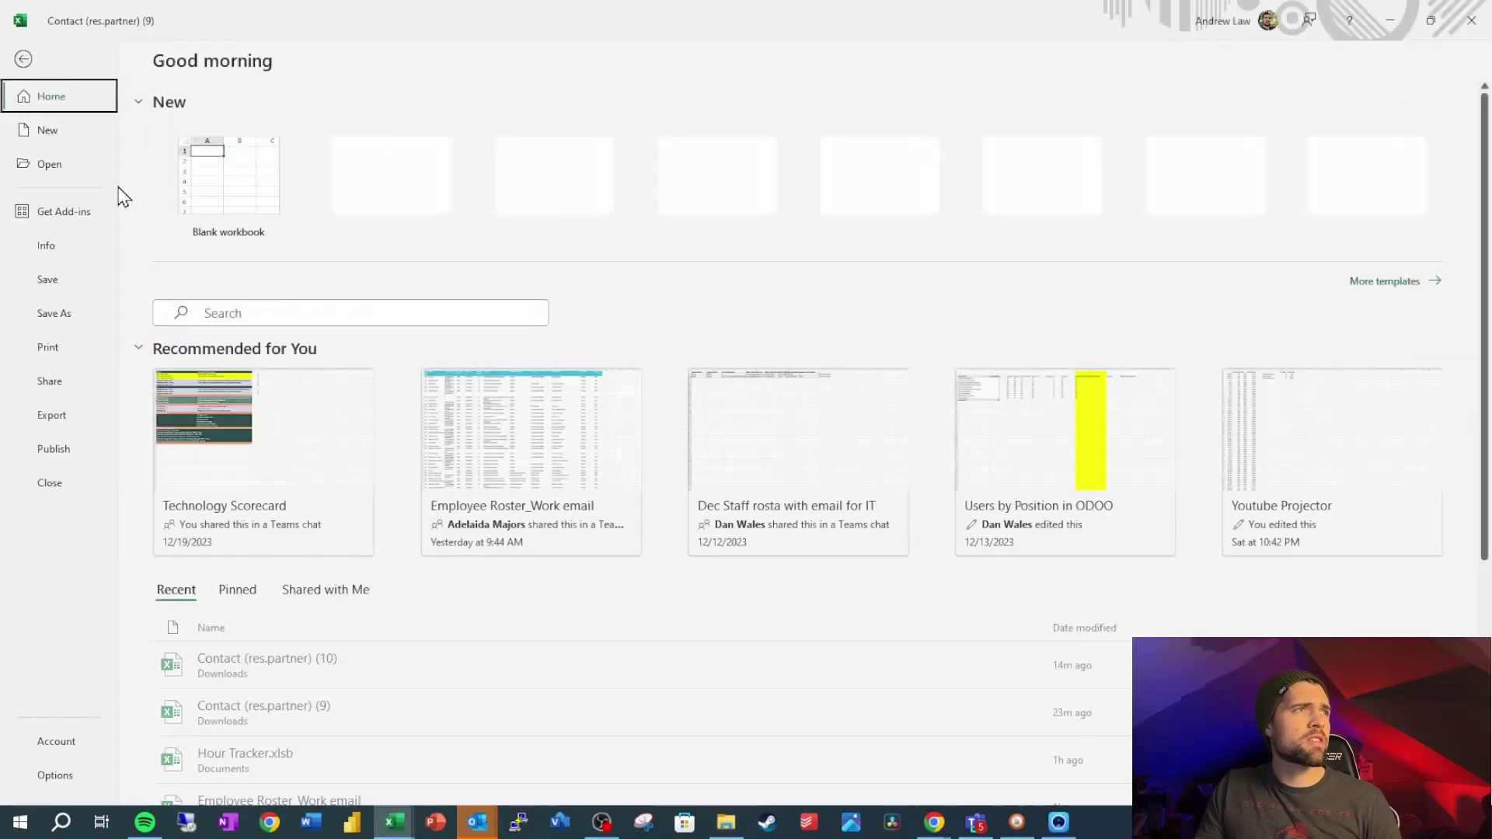
{"action": "left_click", "coordinate": [66, 314]}
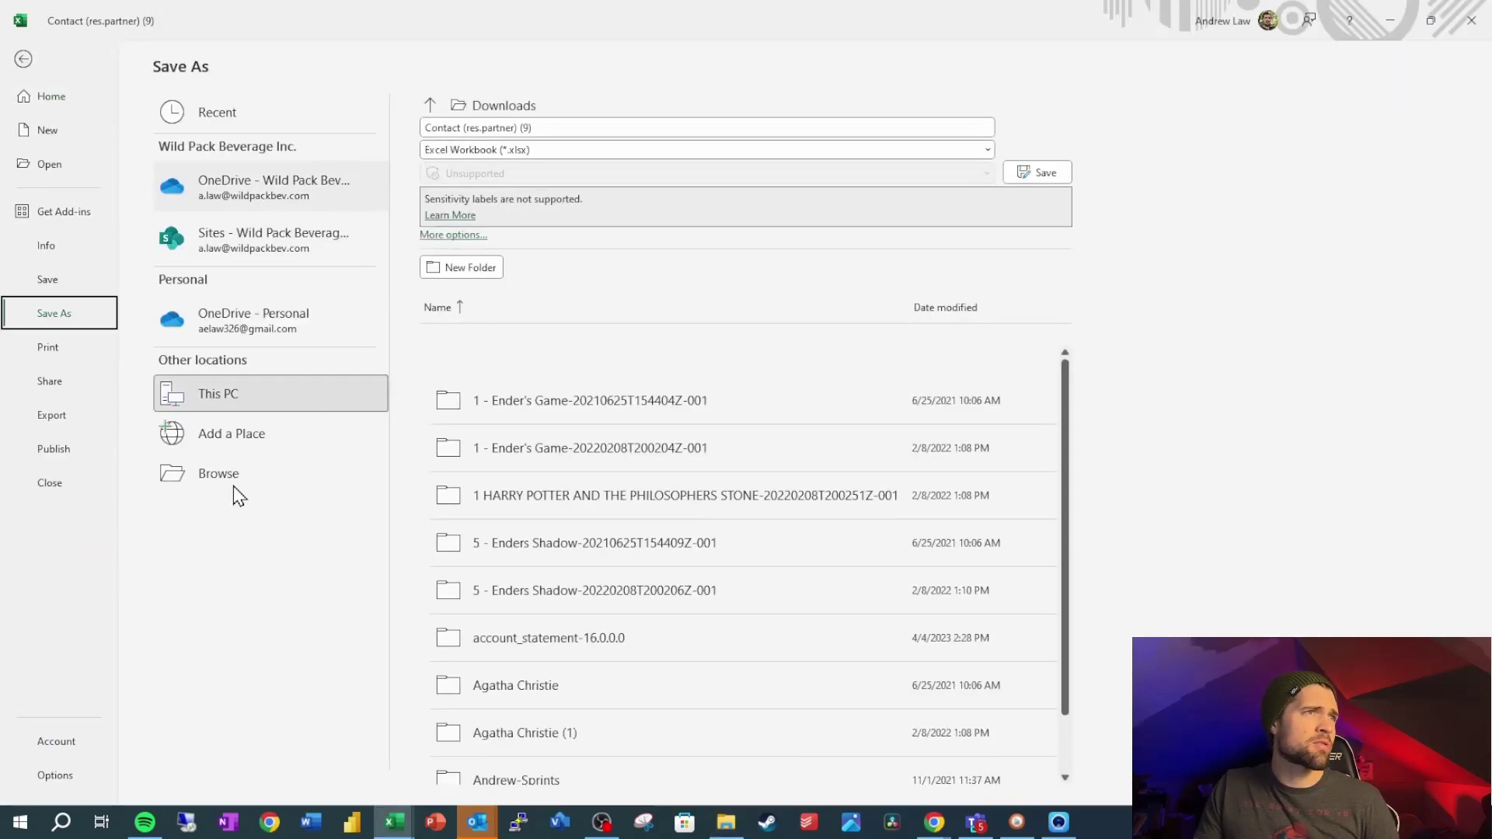
{"action": "left_click", "coordinate": [219, 473]}
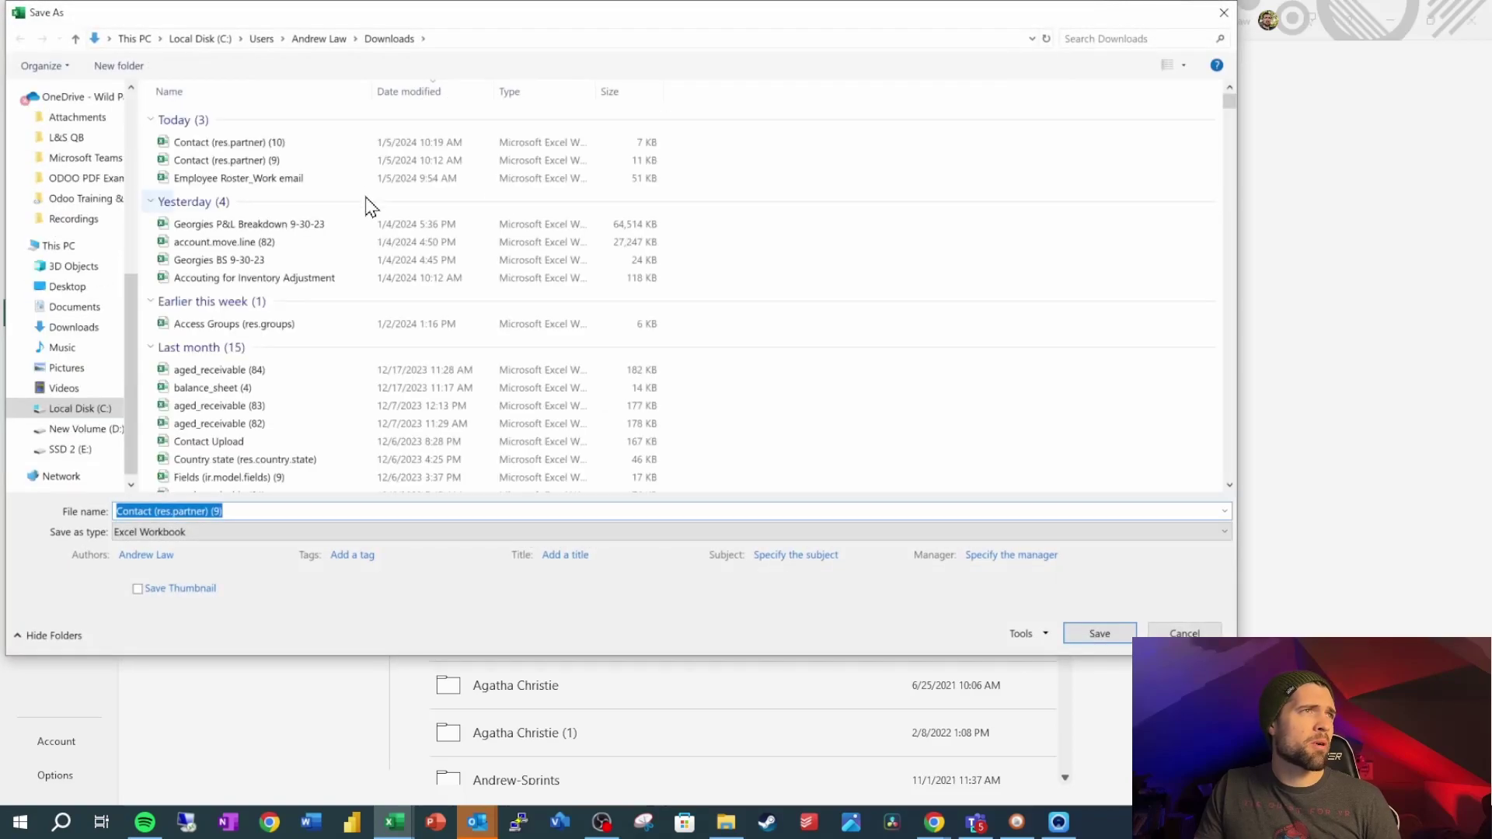
{"action": "type", "text": "Contact Im"}
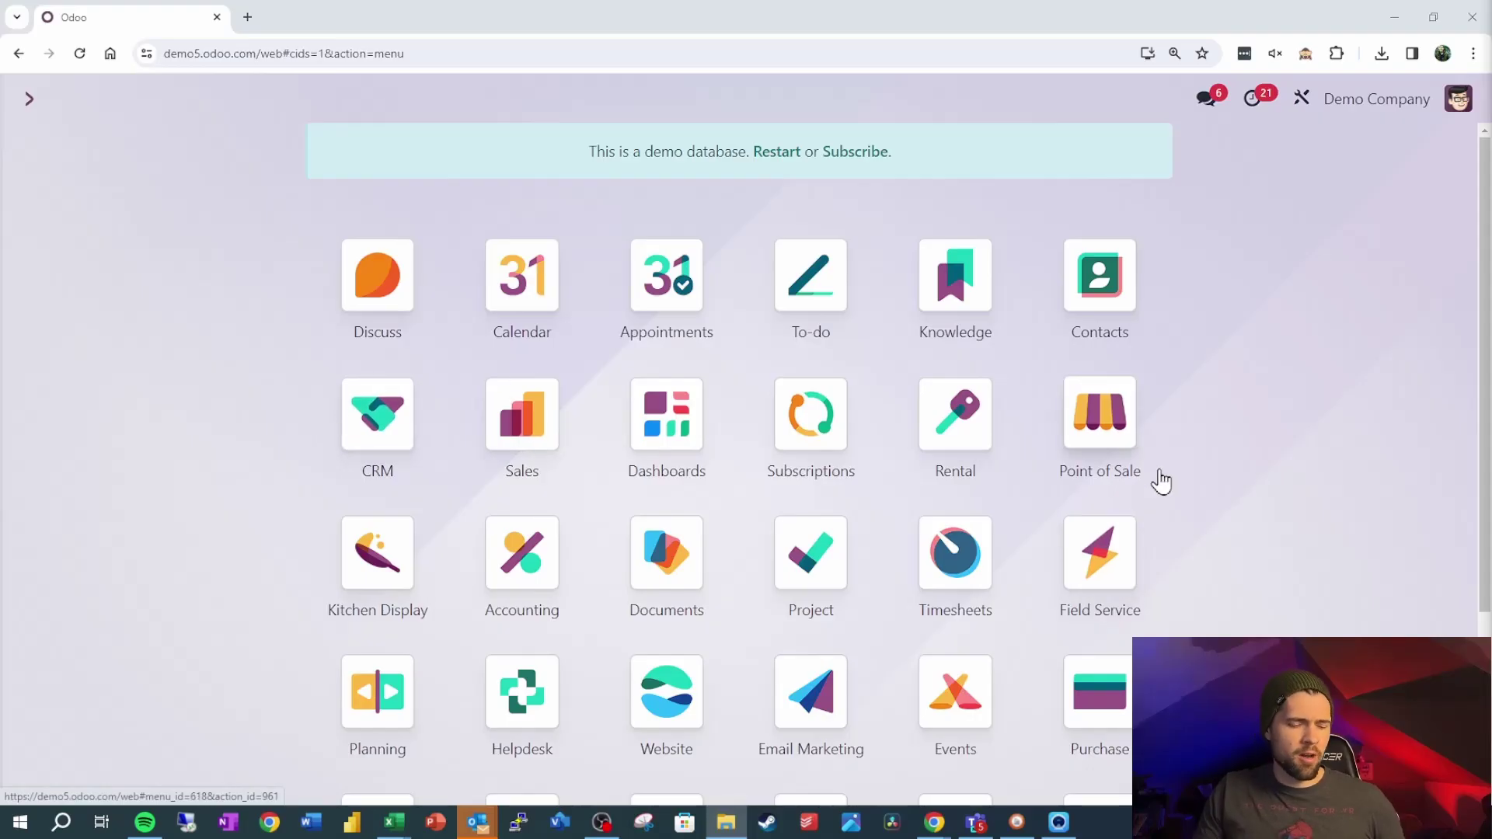
Start a Contacts import and upload the Contact Import workbook
{"action": "left_click", "coordinate": [1123, 308]}
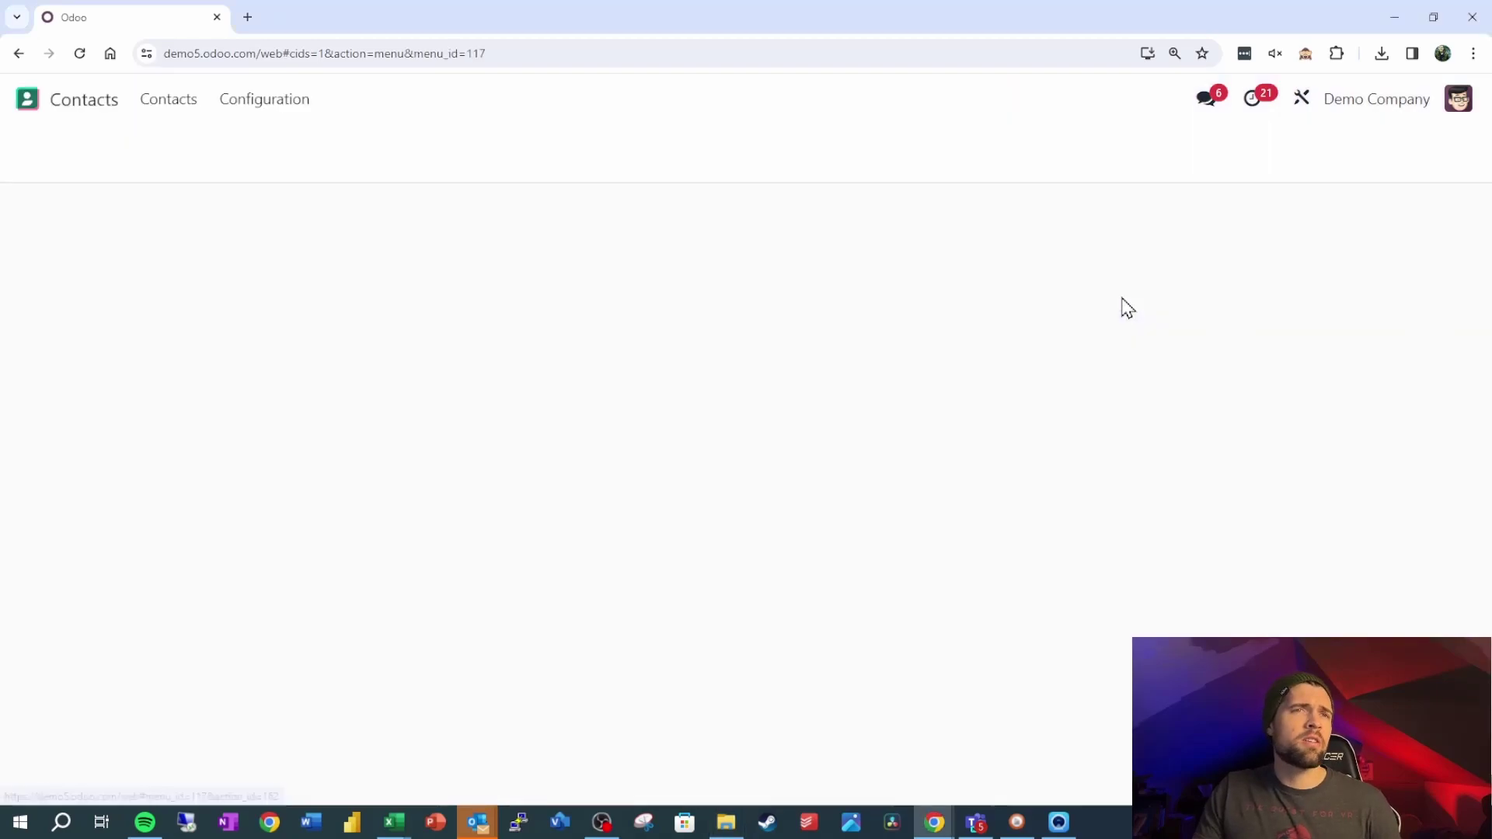
{"action": "left_click", "coordinate": [158, 149]}
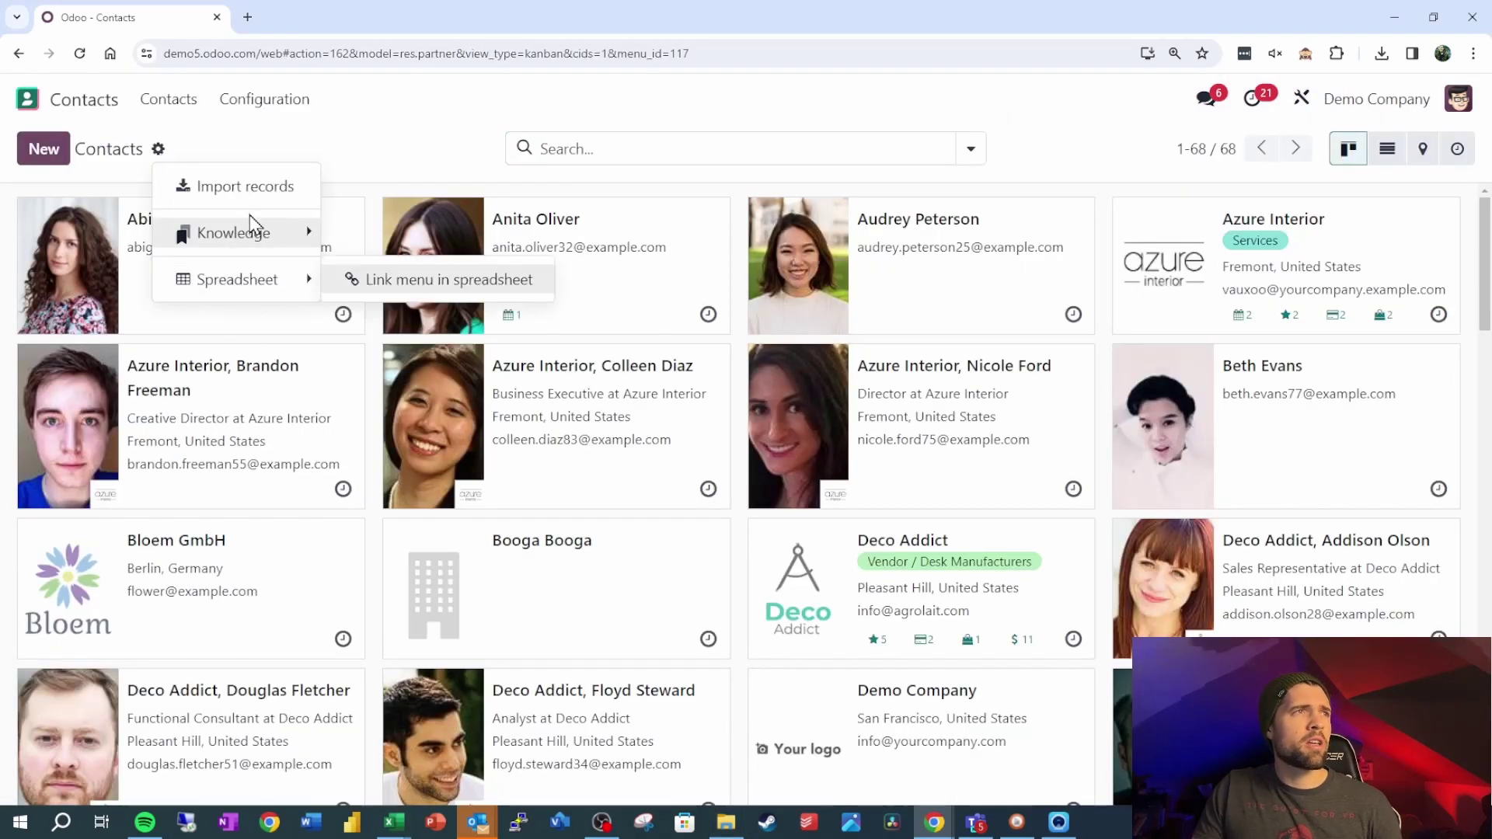
{"action": "left_click", "coordinate": [173, 180]}
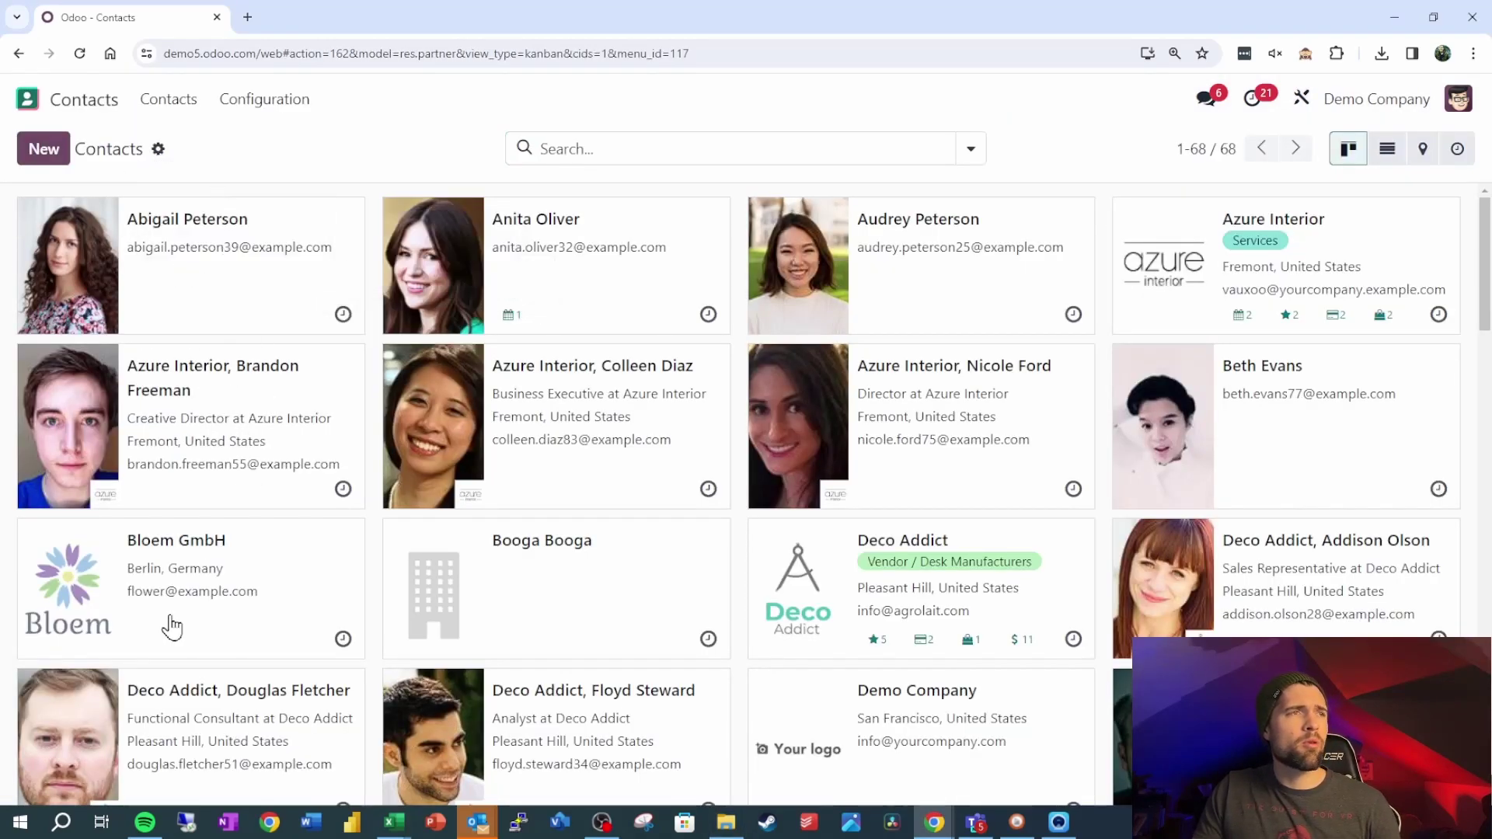
{"action": "left_click", "coordinate": [67, 148]}
{"action": "double_click", "coordinate": [211, 158]}
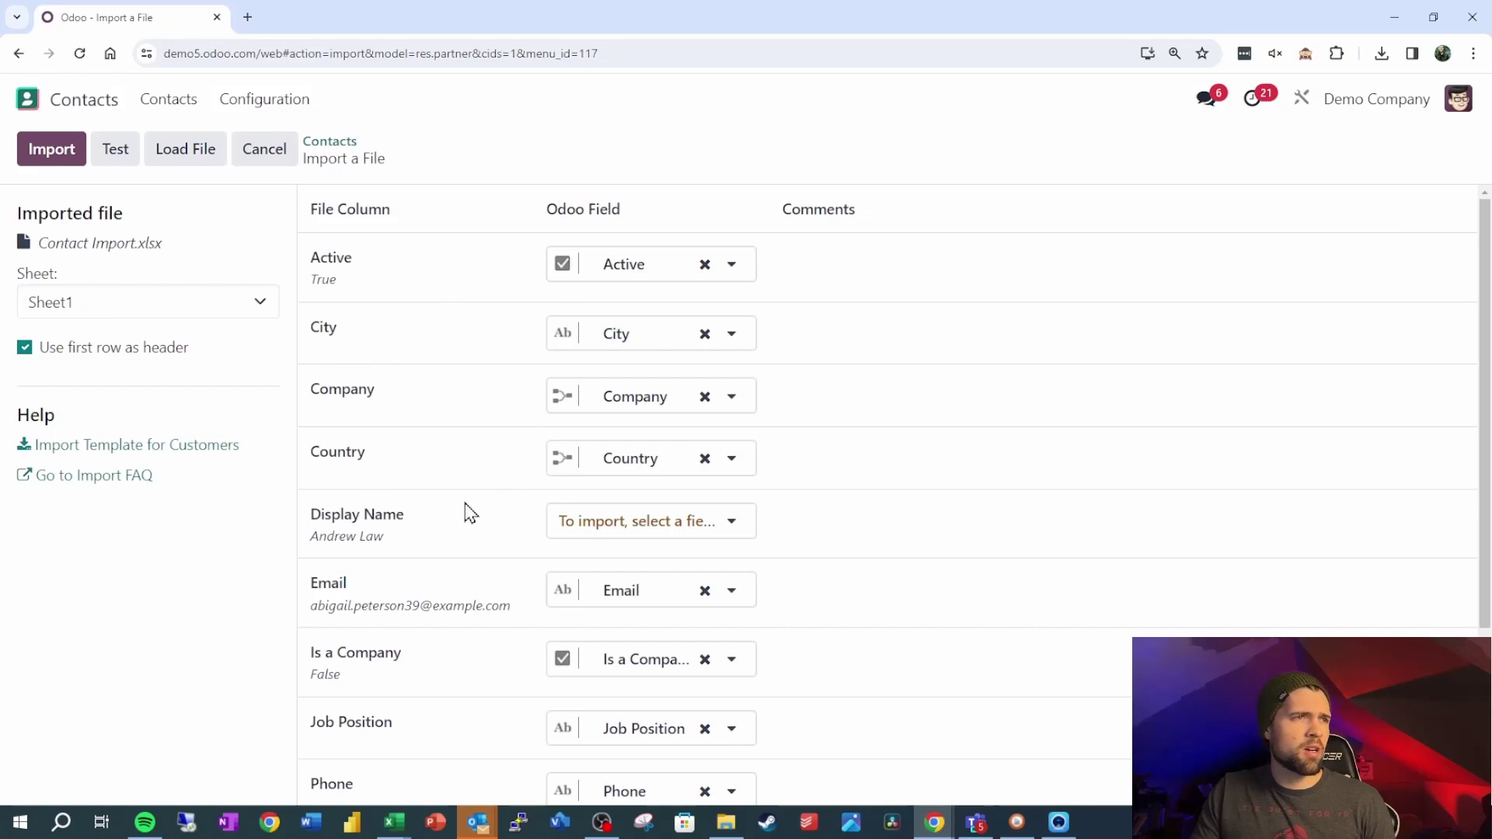
Map the Display Name column to the Odoo Name field and review the remaining mappings
{"action": "left_click", "coordinate": [721, 522]}
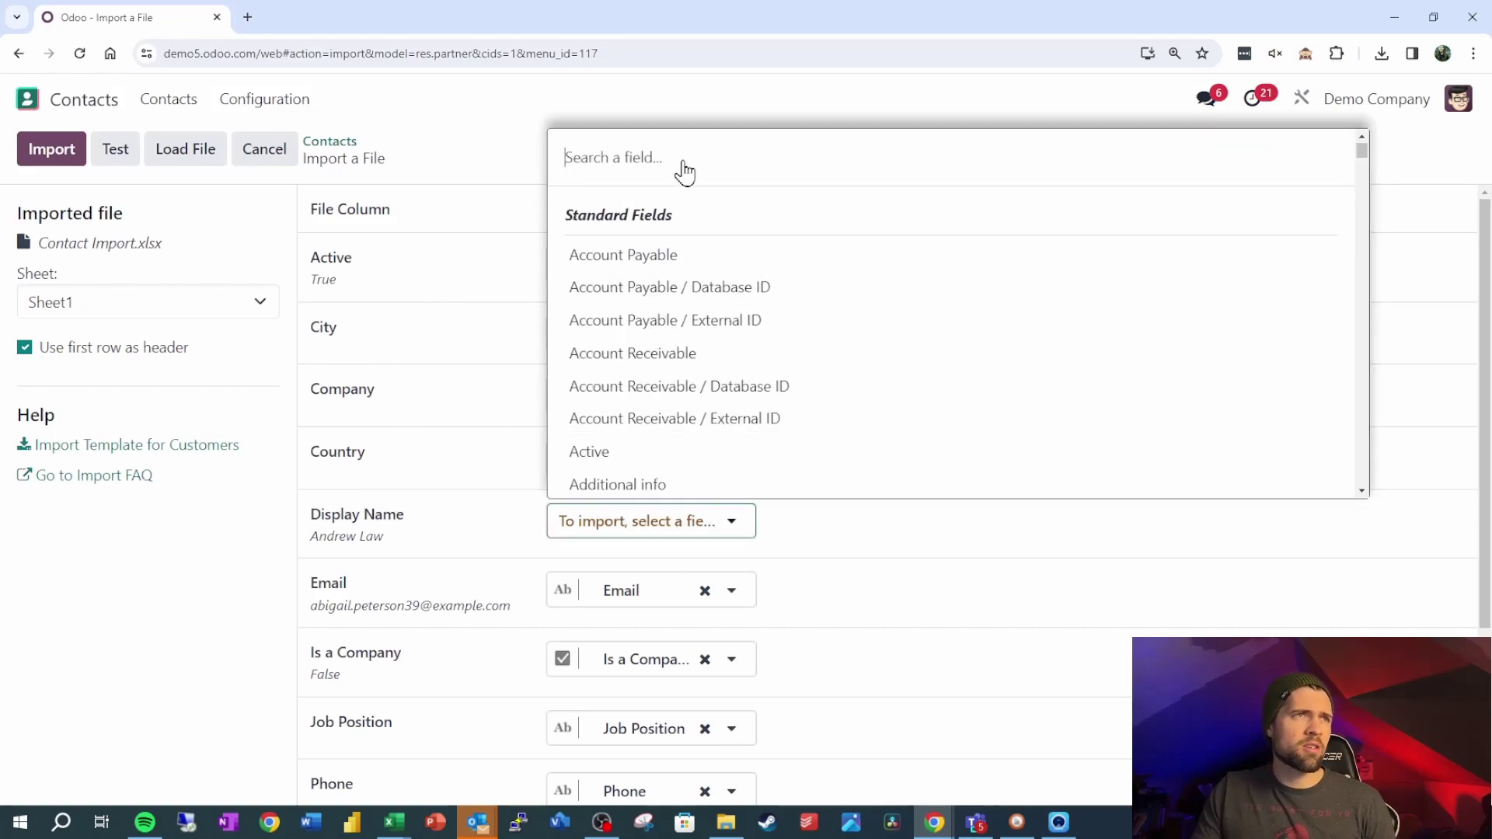
{"action": "type", "text": "name"}
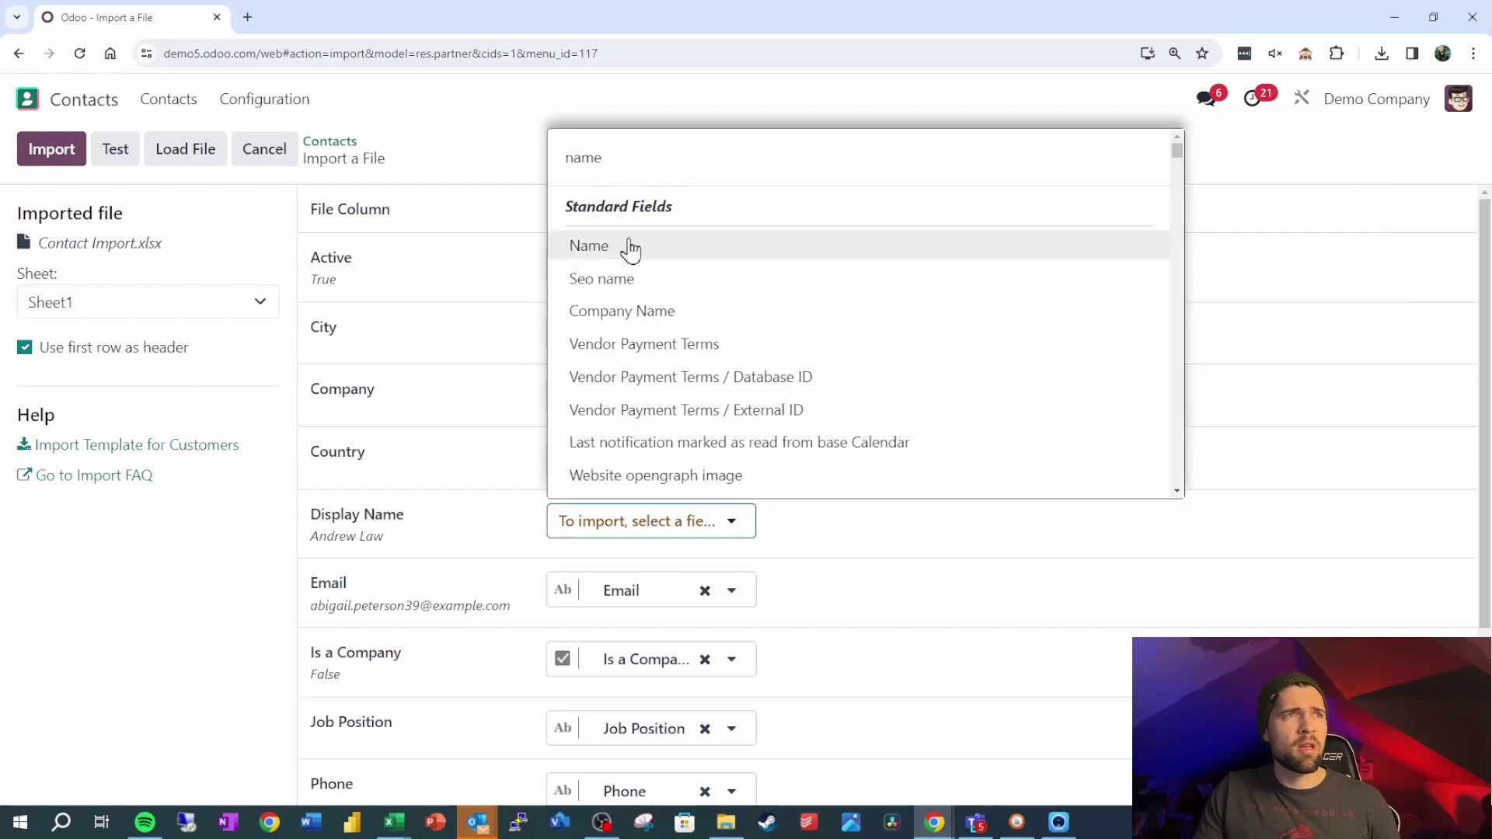
{"action": "left_click", "coordinate": [625, 249]}
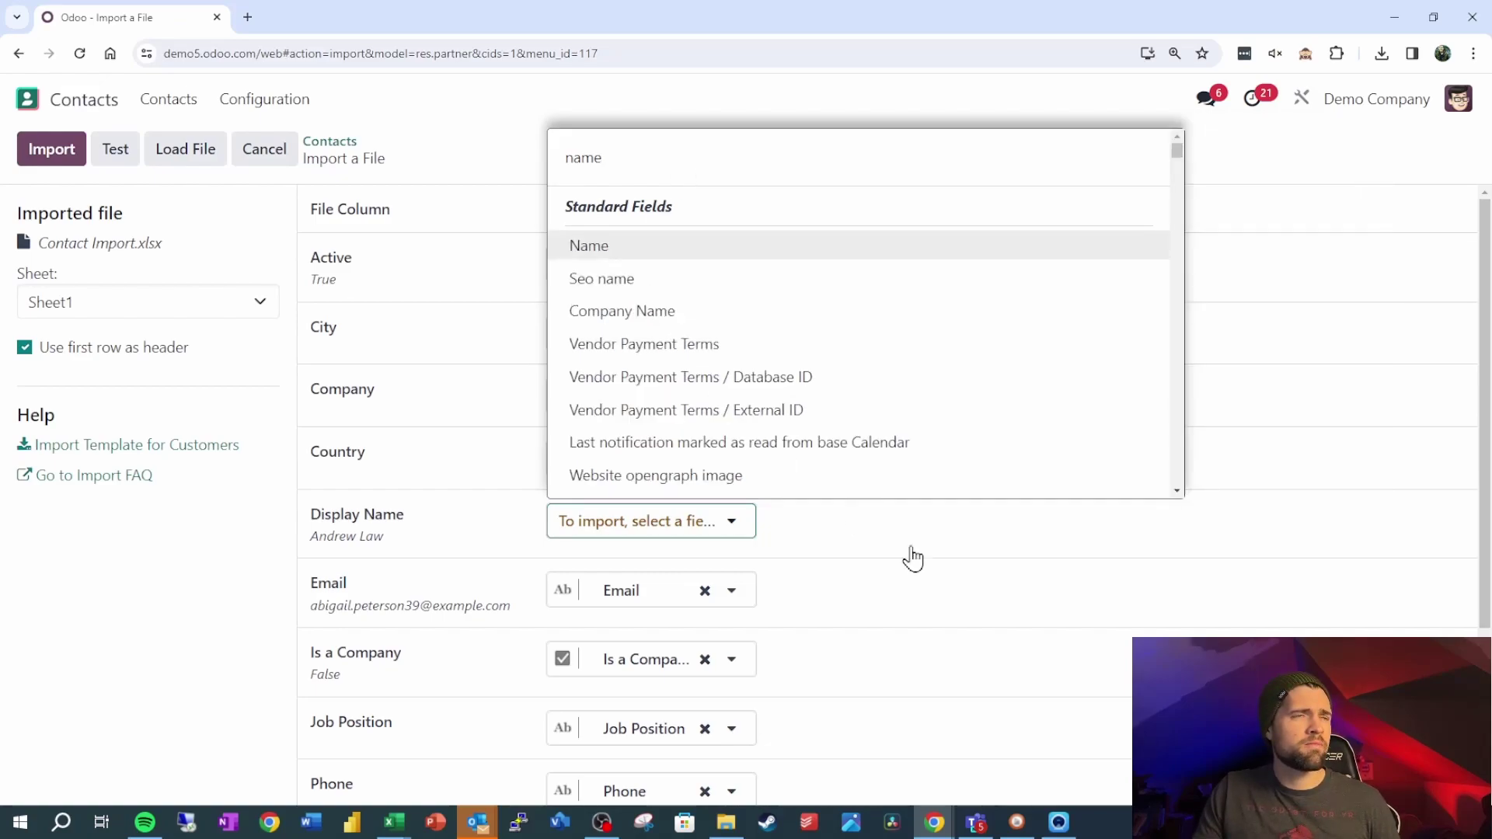
{"action": "scroll", "coordinate": [926, 586], "scroll_direction": "down", "scroll_amount": 1}
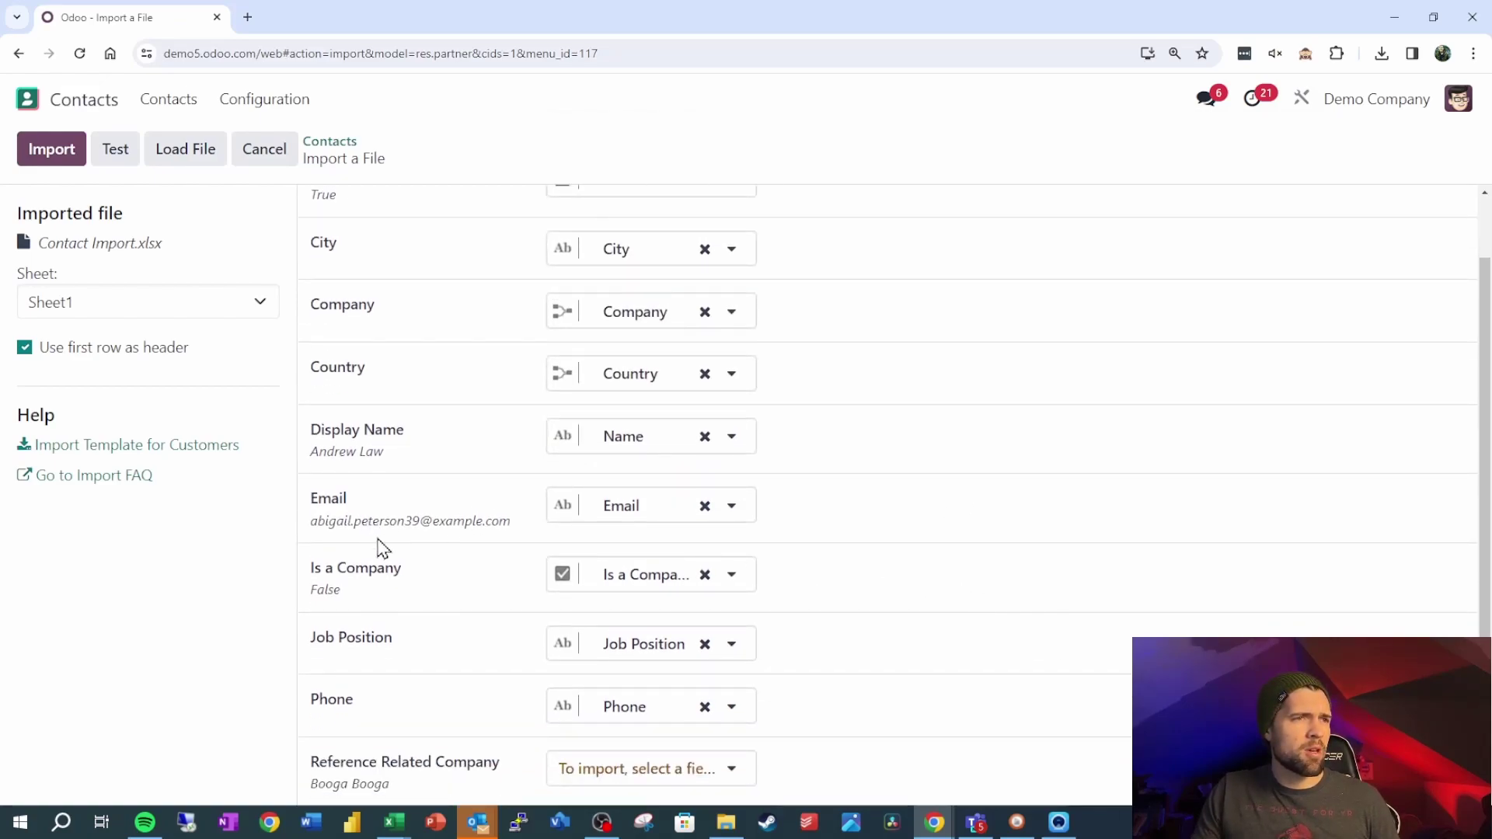
{"action": "scroll", "coordinate": [457, 636], "scroll_direction": "down", "scroll_amount": 2}
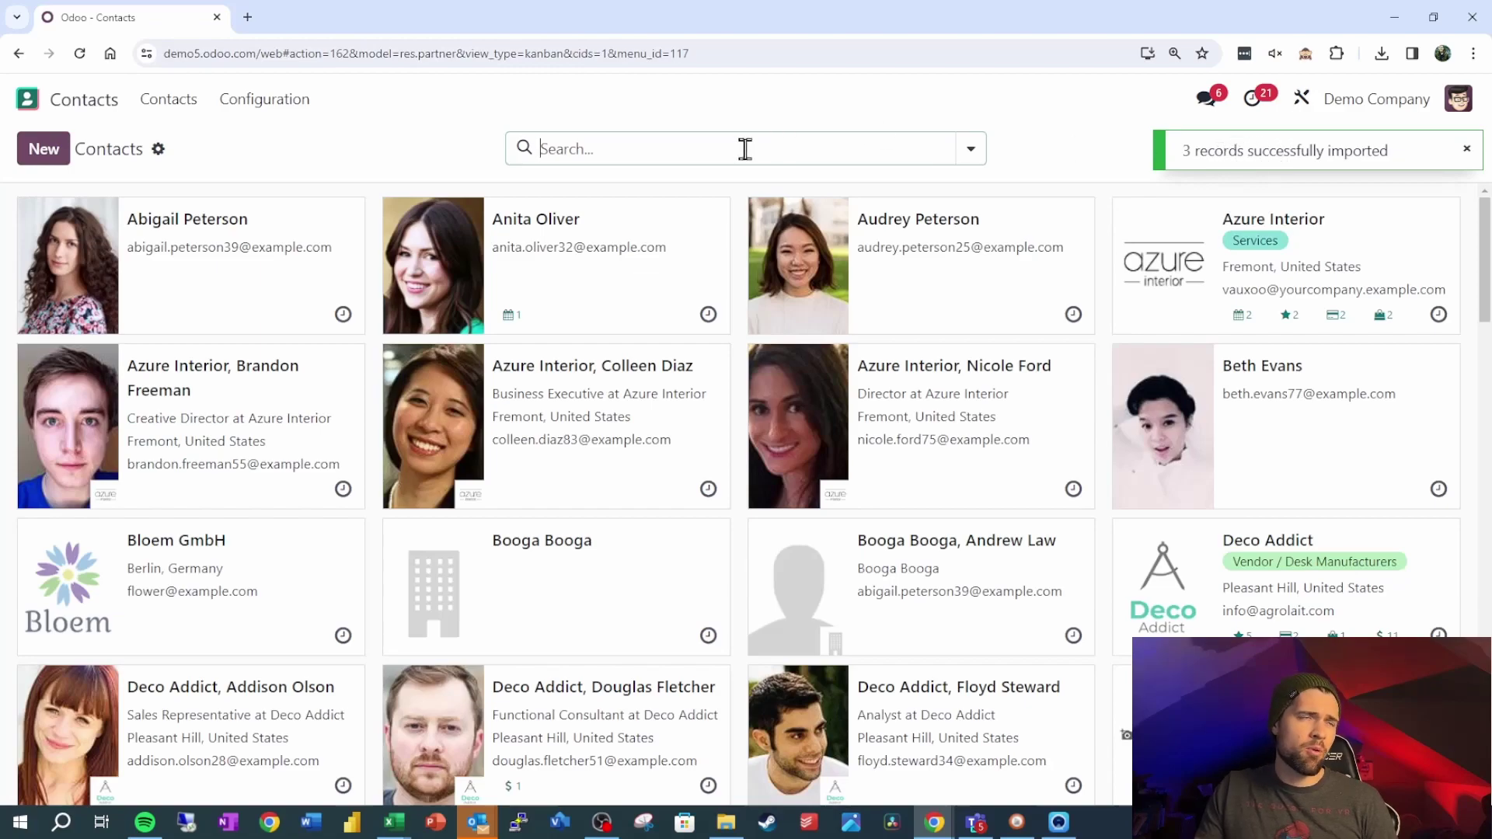
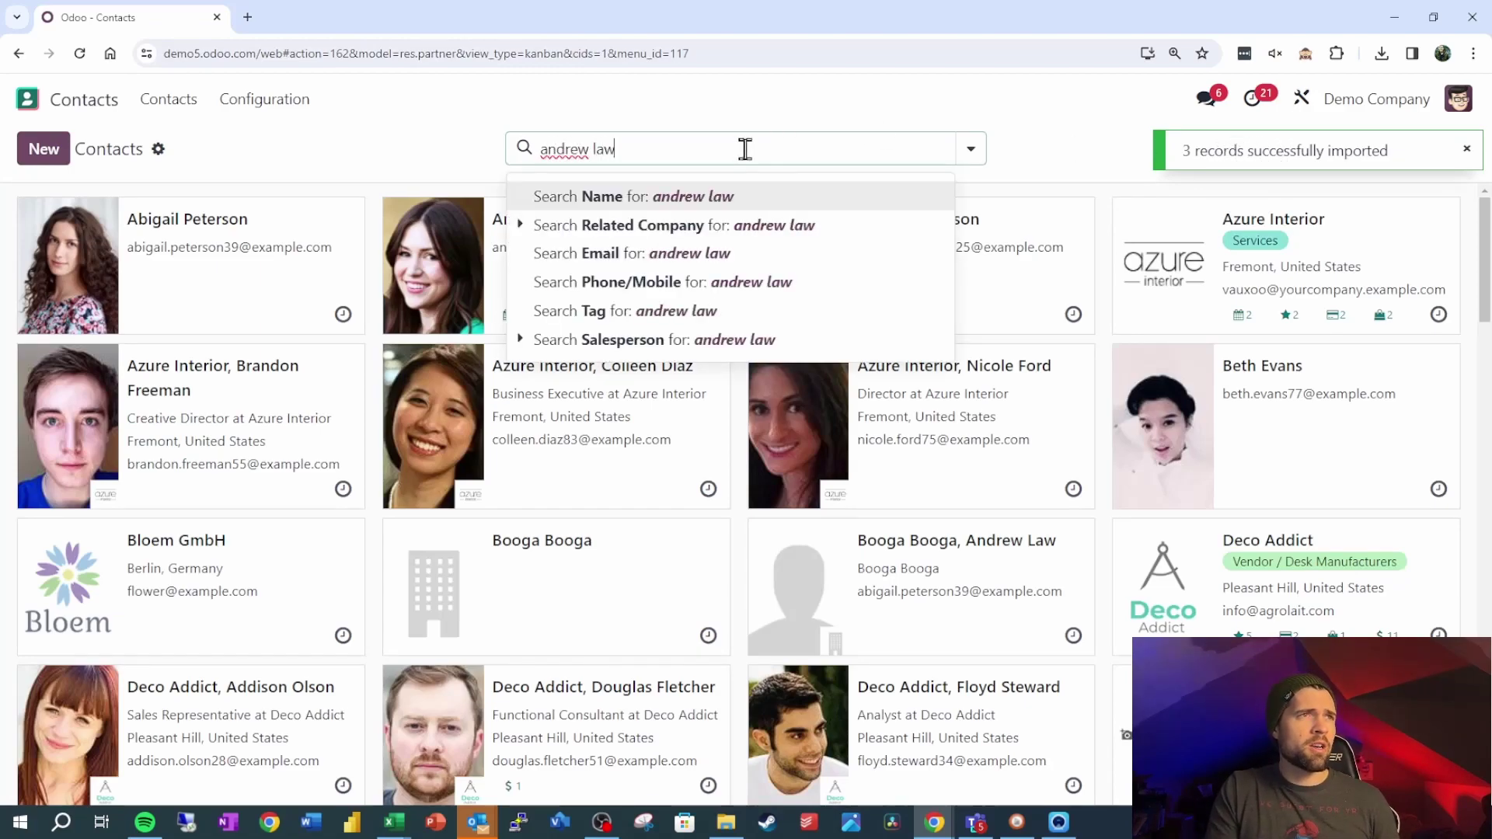
Search Contacts for the imported person by name and open their record
{"action": "key", "text": "Return"}
{"action": "left_click", "coordinate": [336, 284]}
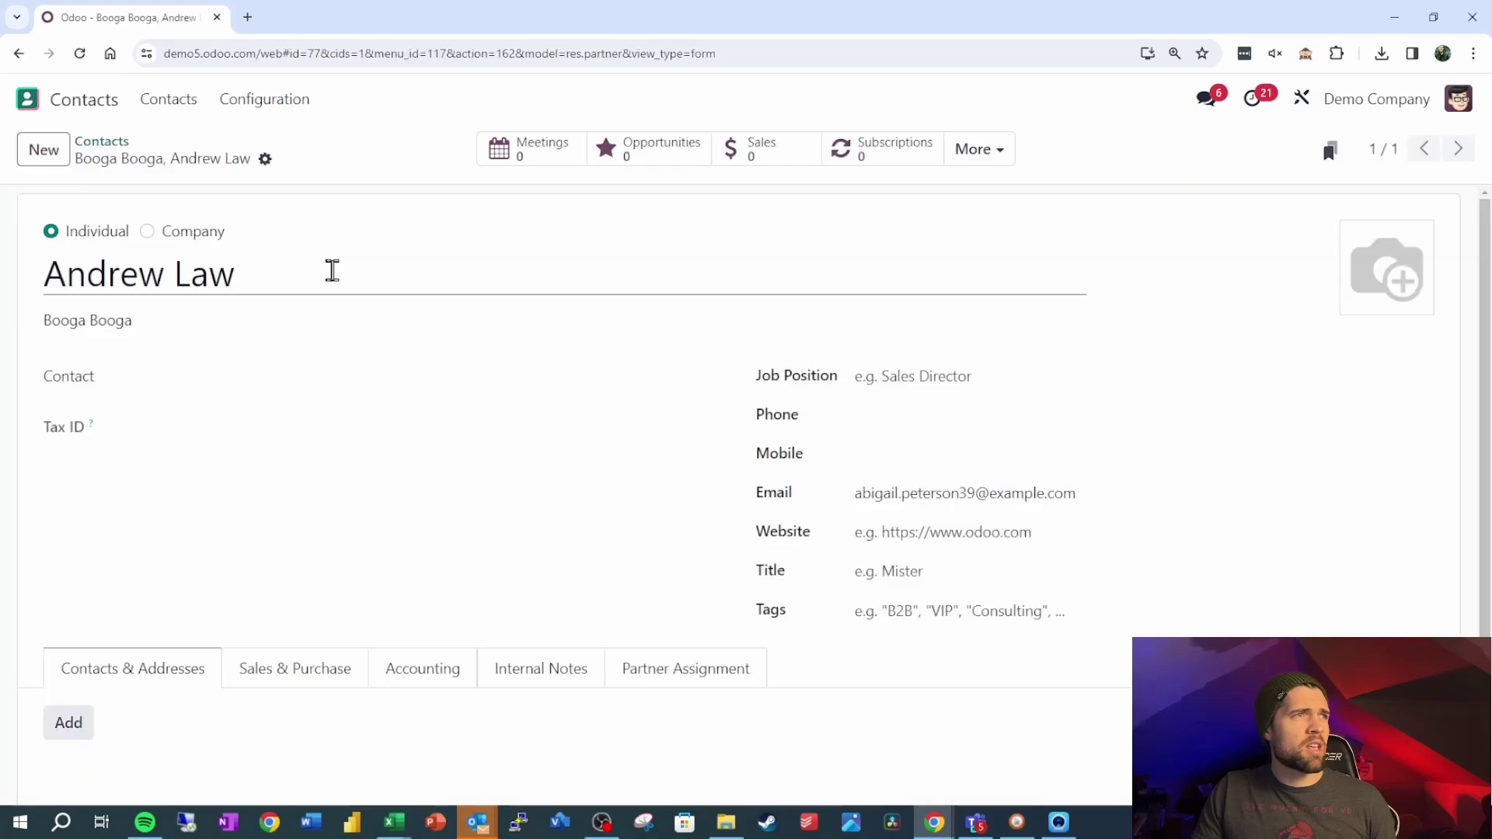